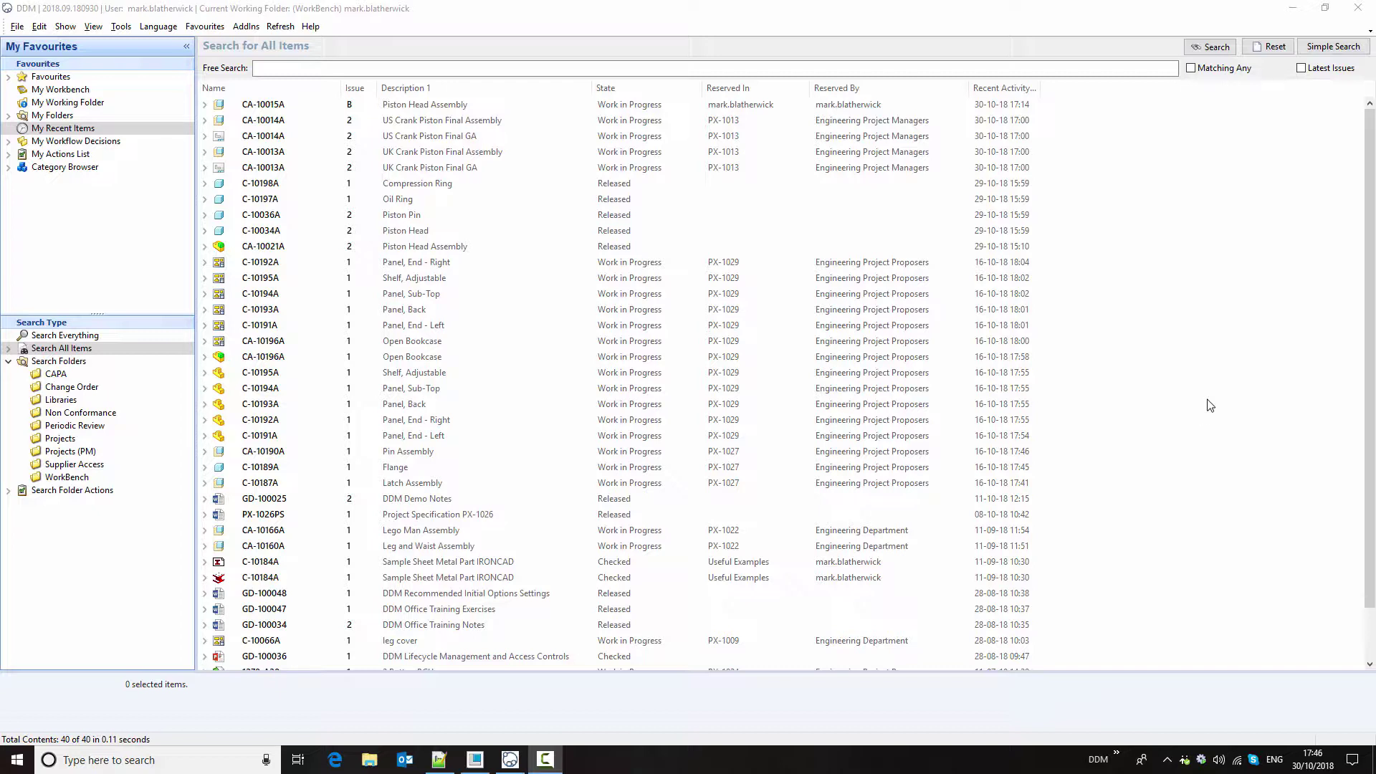
Return to Creo Parametric and chamfer both circular end edges of the cylinder 0.40 with the D x D scheme.
{"action": "left_click", "coordinate": [560, 231]}
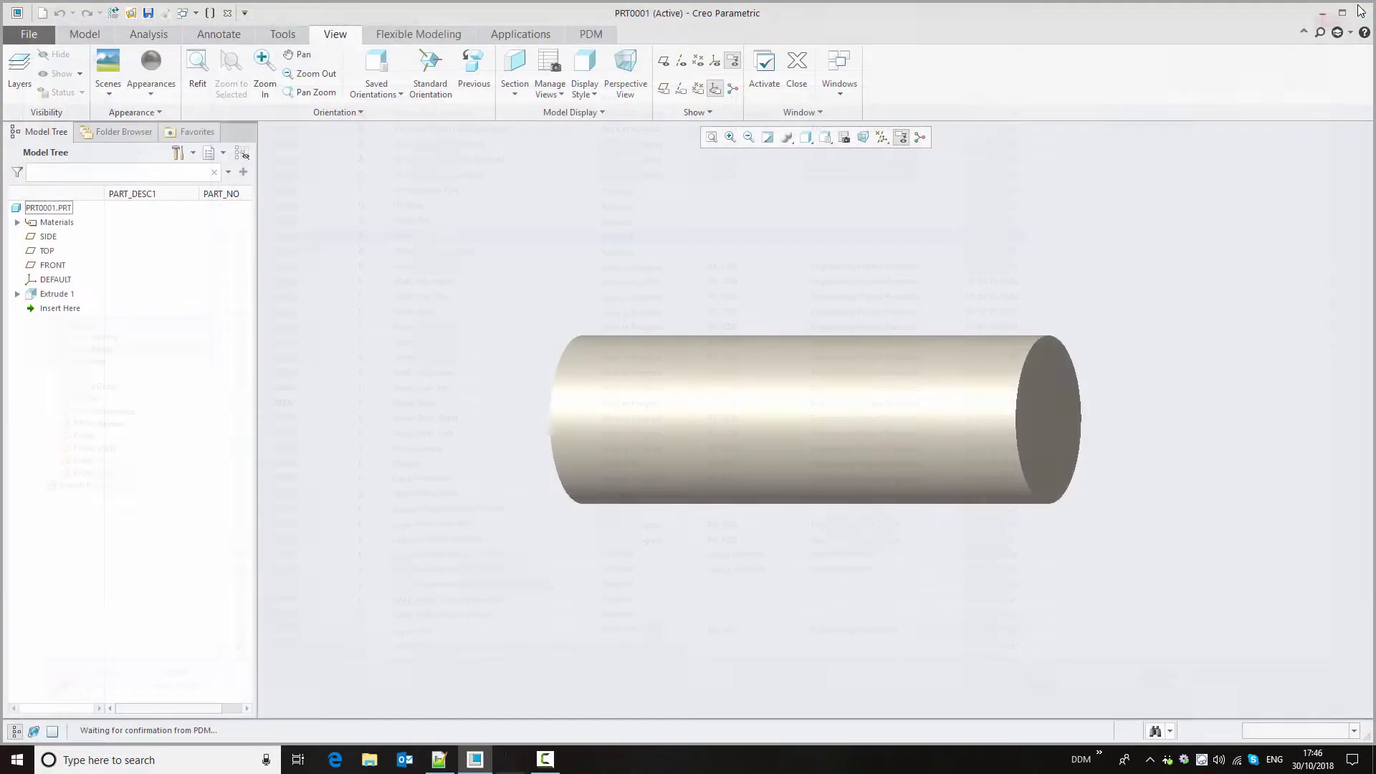
{"action": "left_click", "coordinate": [1359, 8]}
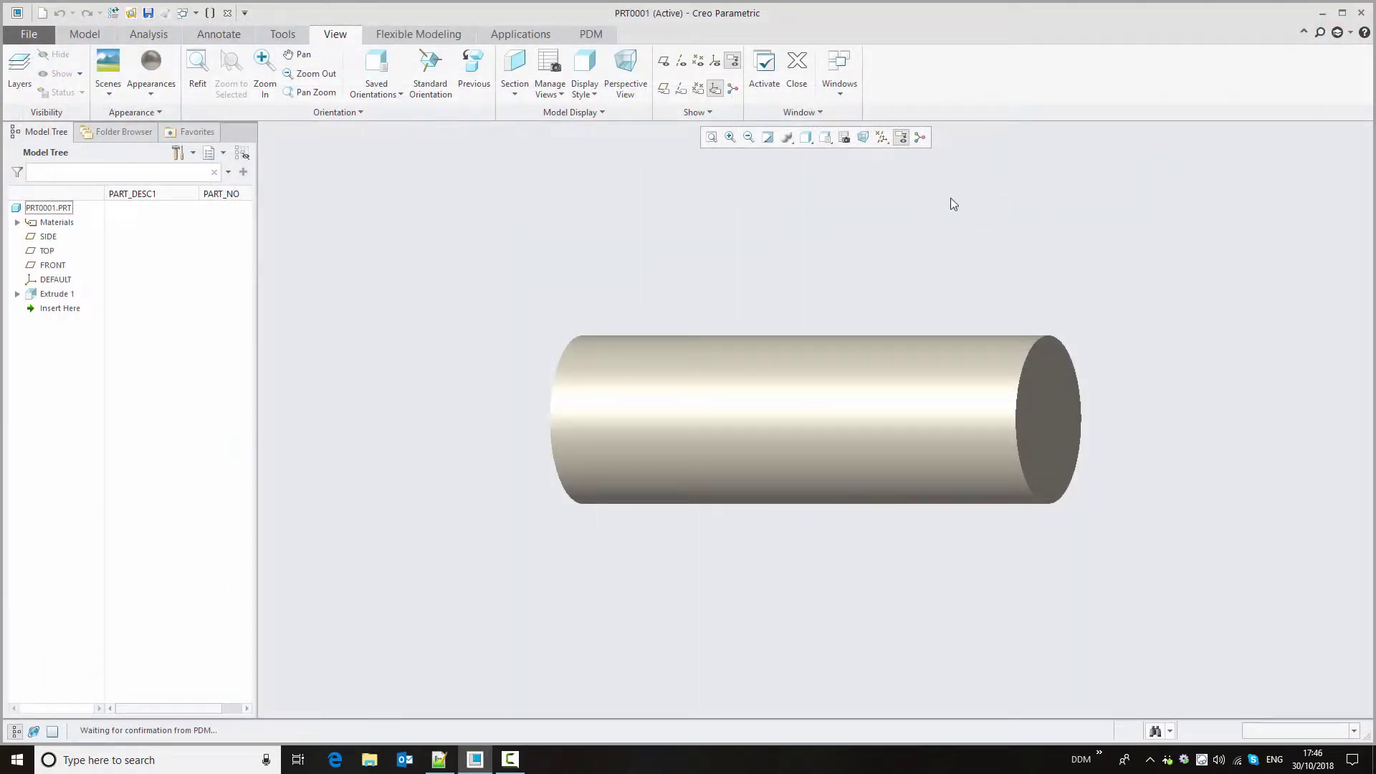
{"action": "middle_click_drag", "start_coordinate": [957, 201], "coordinate": [825, 215]}
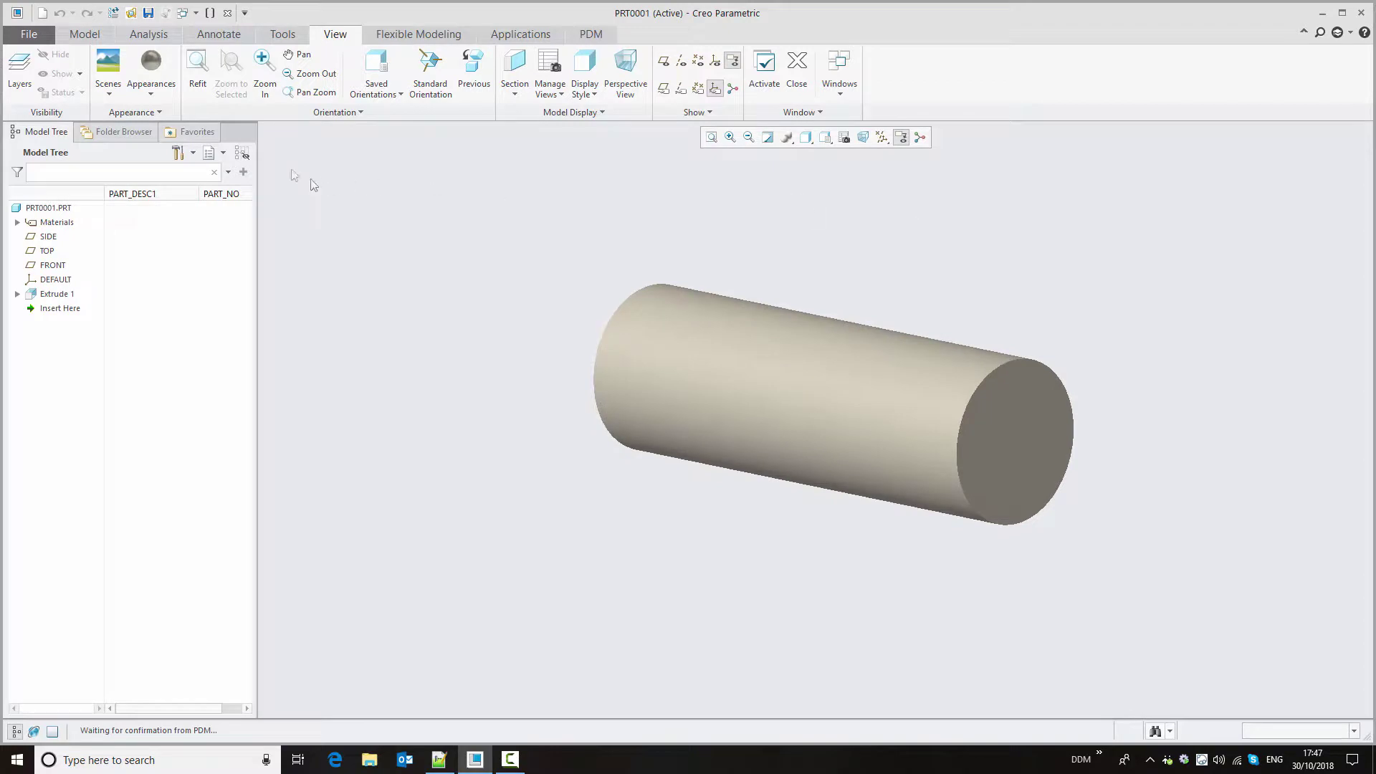
{"action": "left_click", "coordinate": [86, 38]}
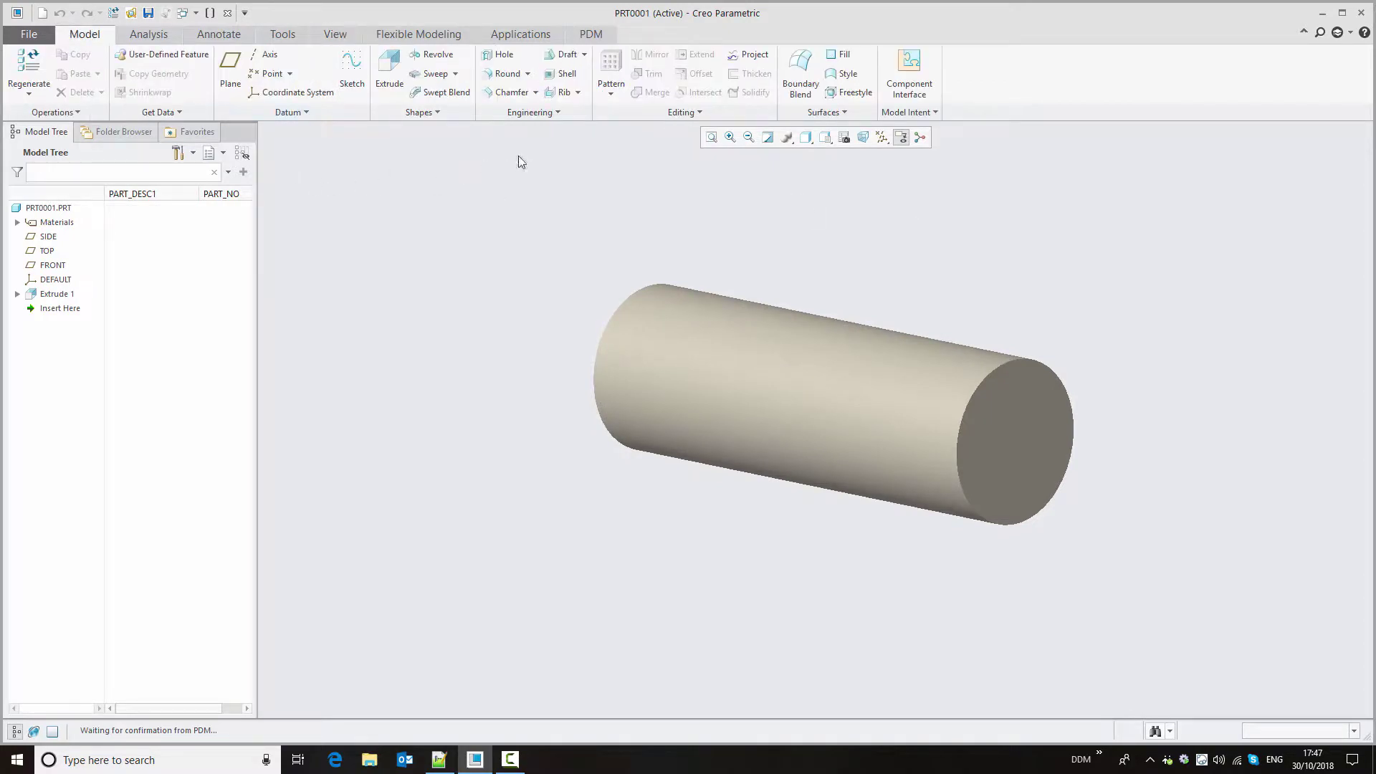
{"action": "left_click", "coordinate": [507, 92]}
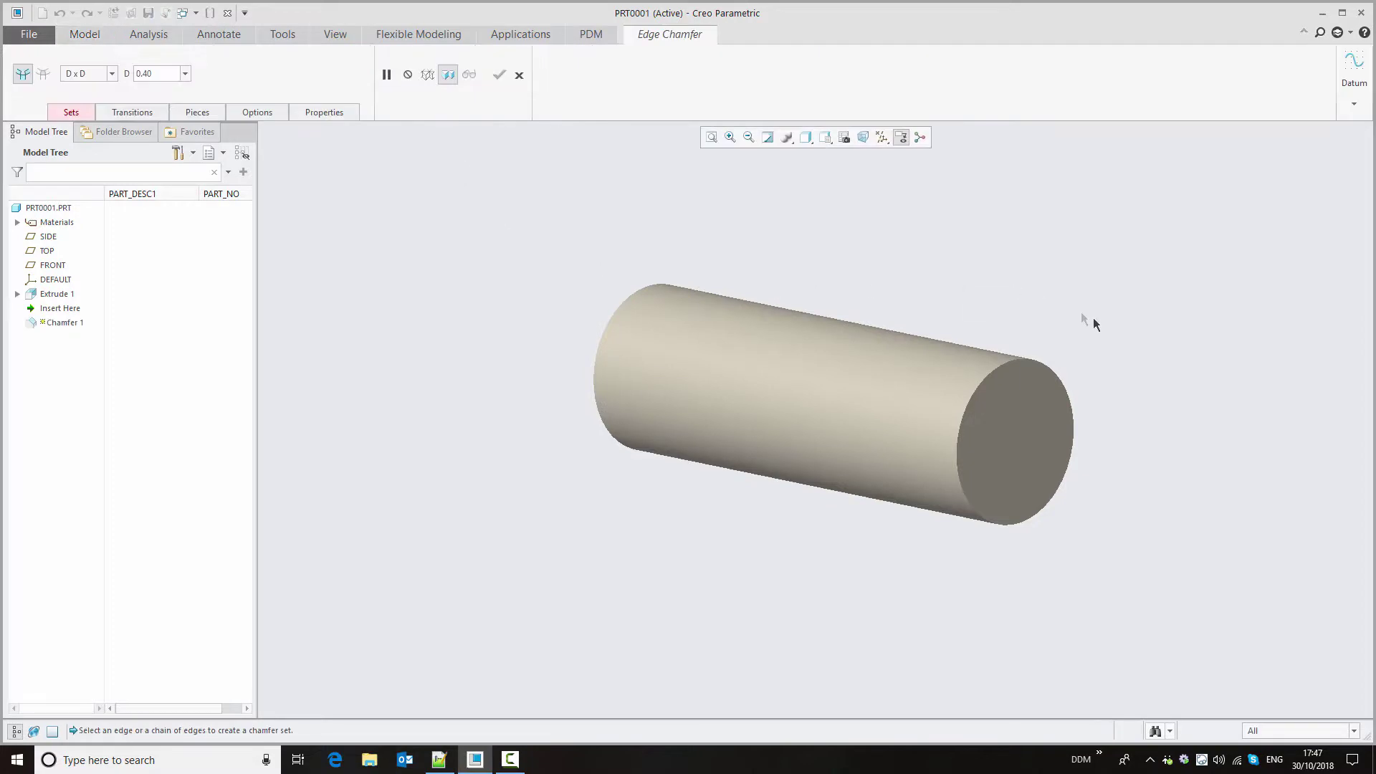
{"action": "left_click", "coordinate": [1021, 367]}
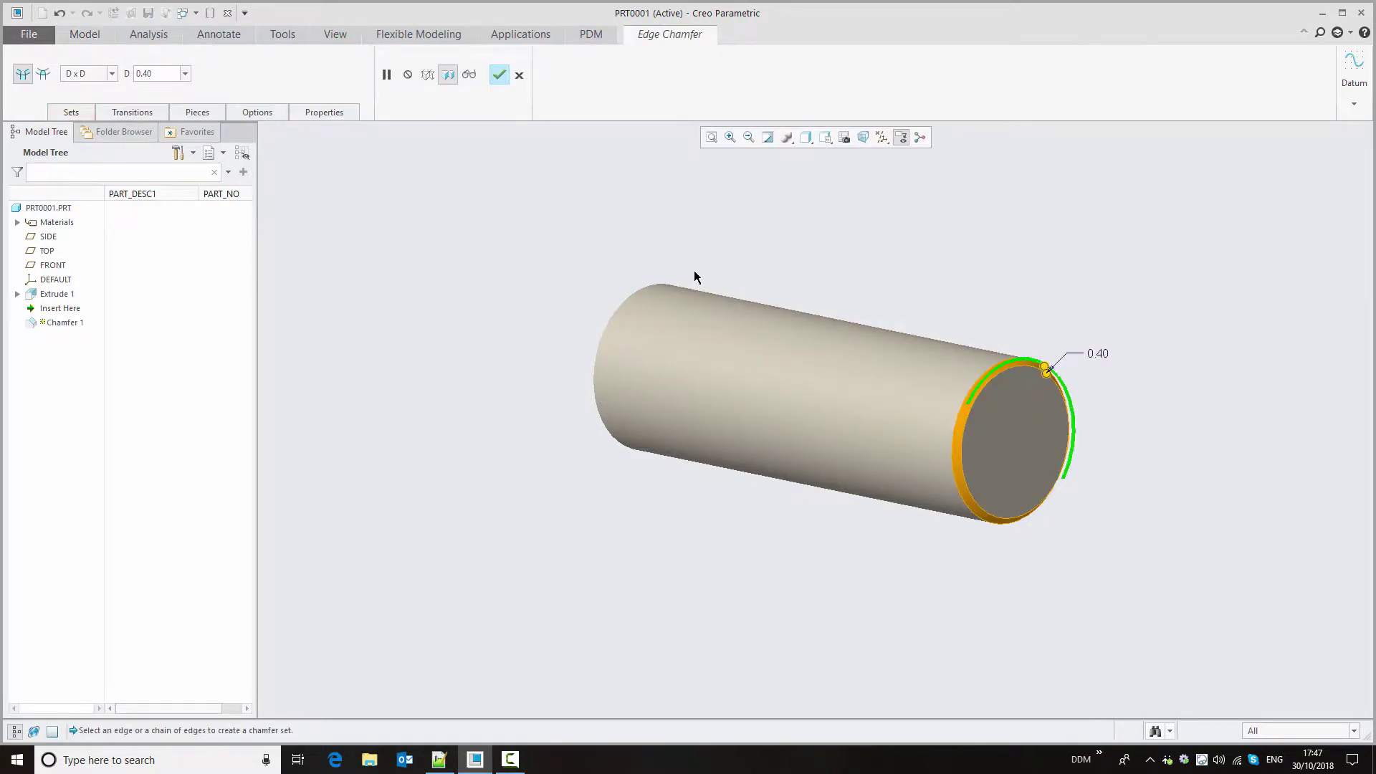
{"action": "left_click", "coordinate": [654, 288], "text": "ctrl"}
{"action": "middle_click", "coordinate": [654, 288]}
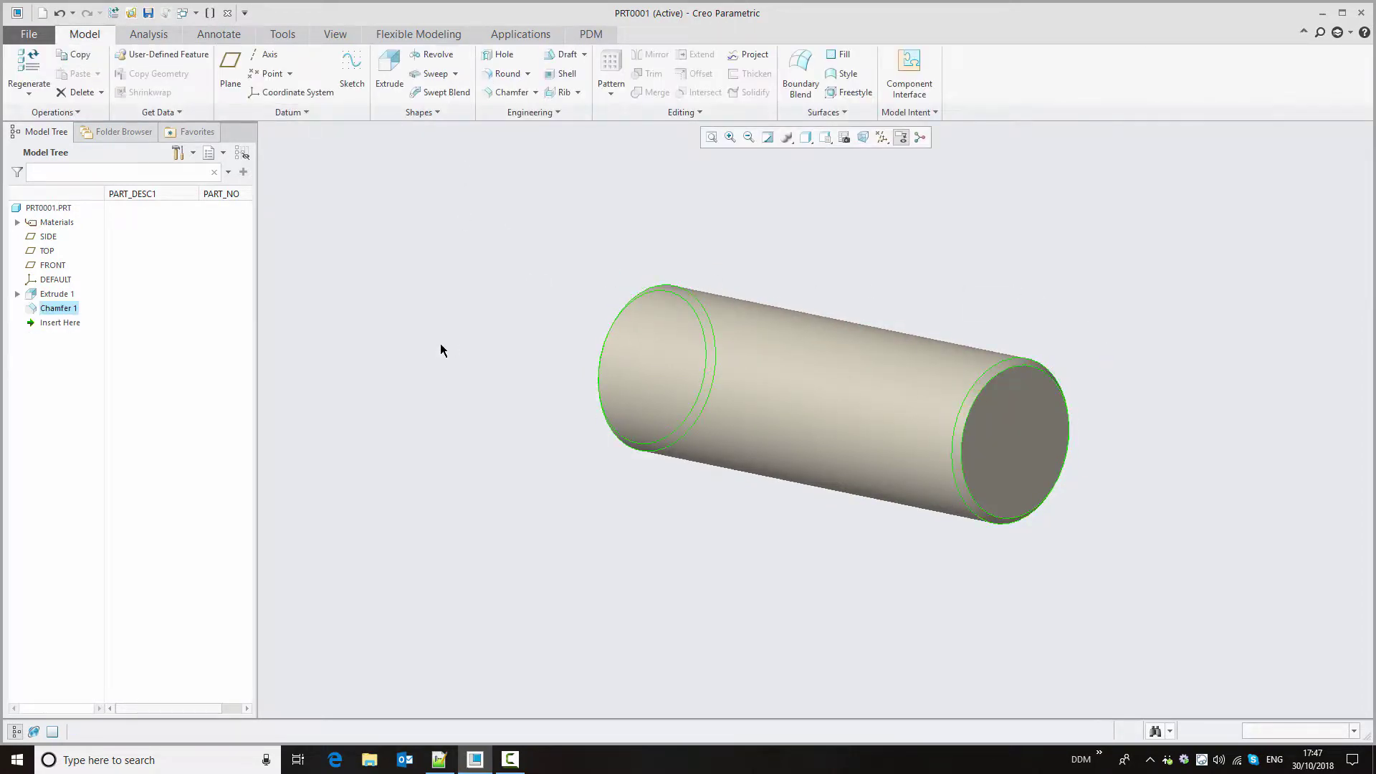
Start saving the part to PDM and allocate it a new part number with the item type Component - Manufactured.
{"action": "left_click", "coordinate": [589, 35]}
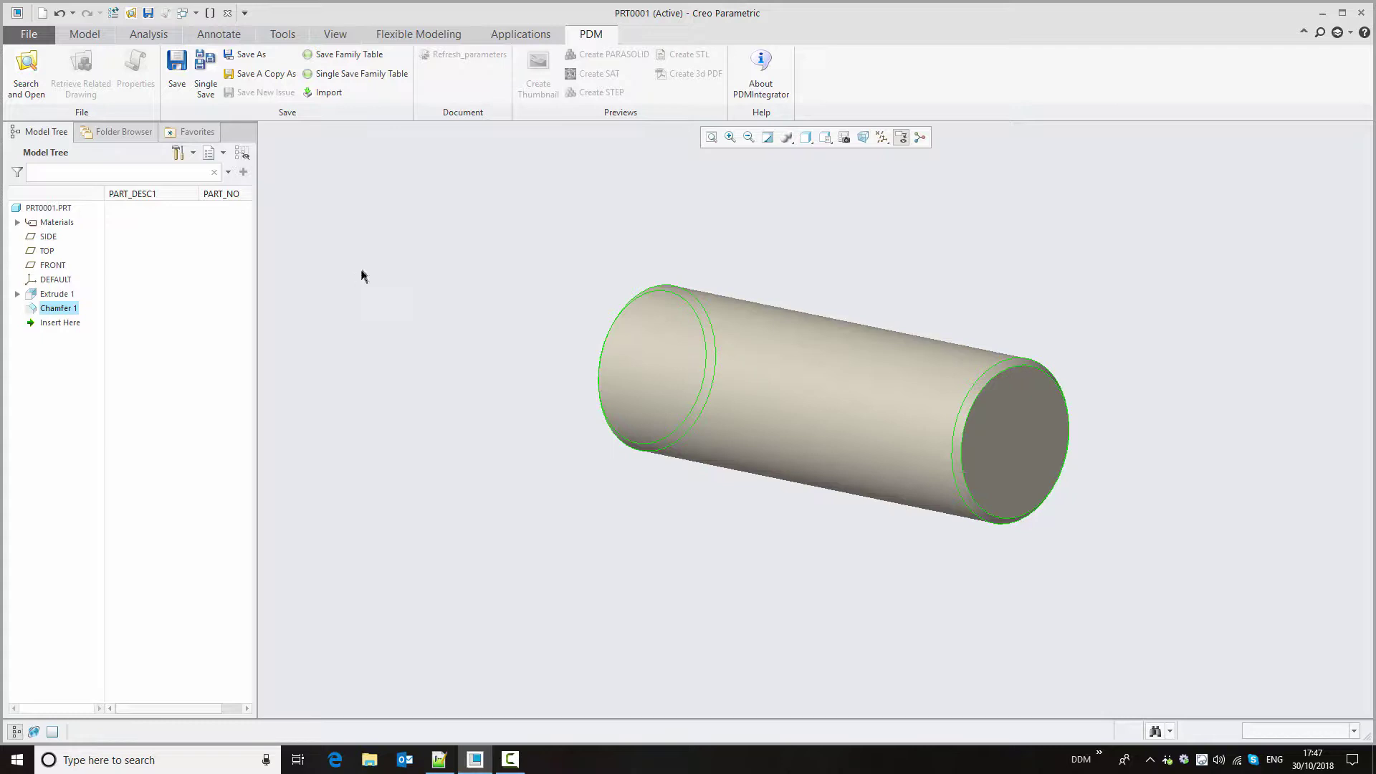
{"action": "left_click", "coordinate": [177, 66]}
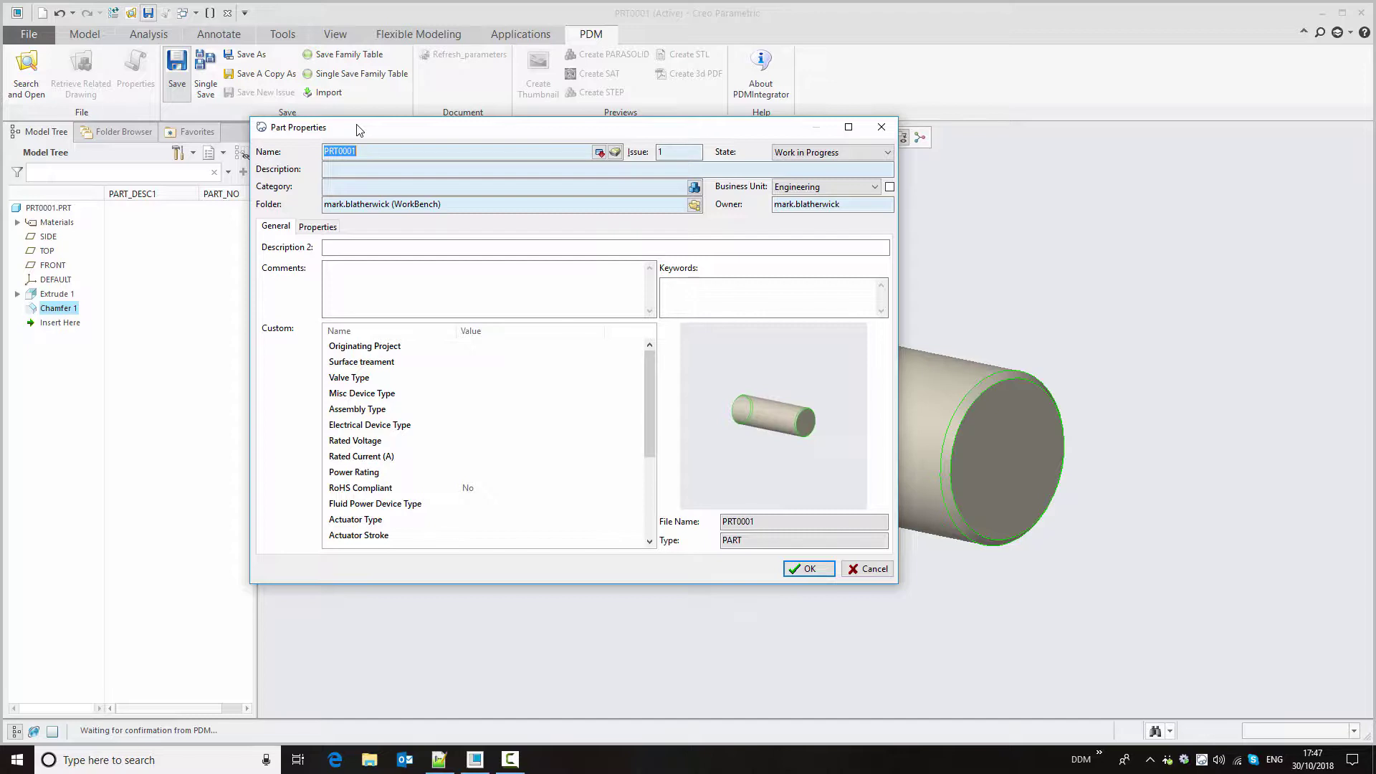
{"action": "left_click", "coordinate": [615, 152]}
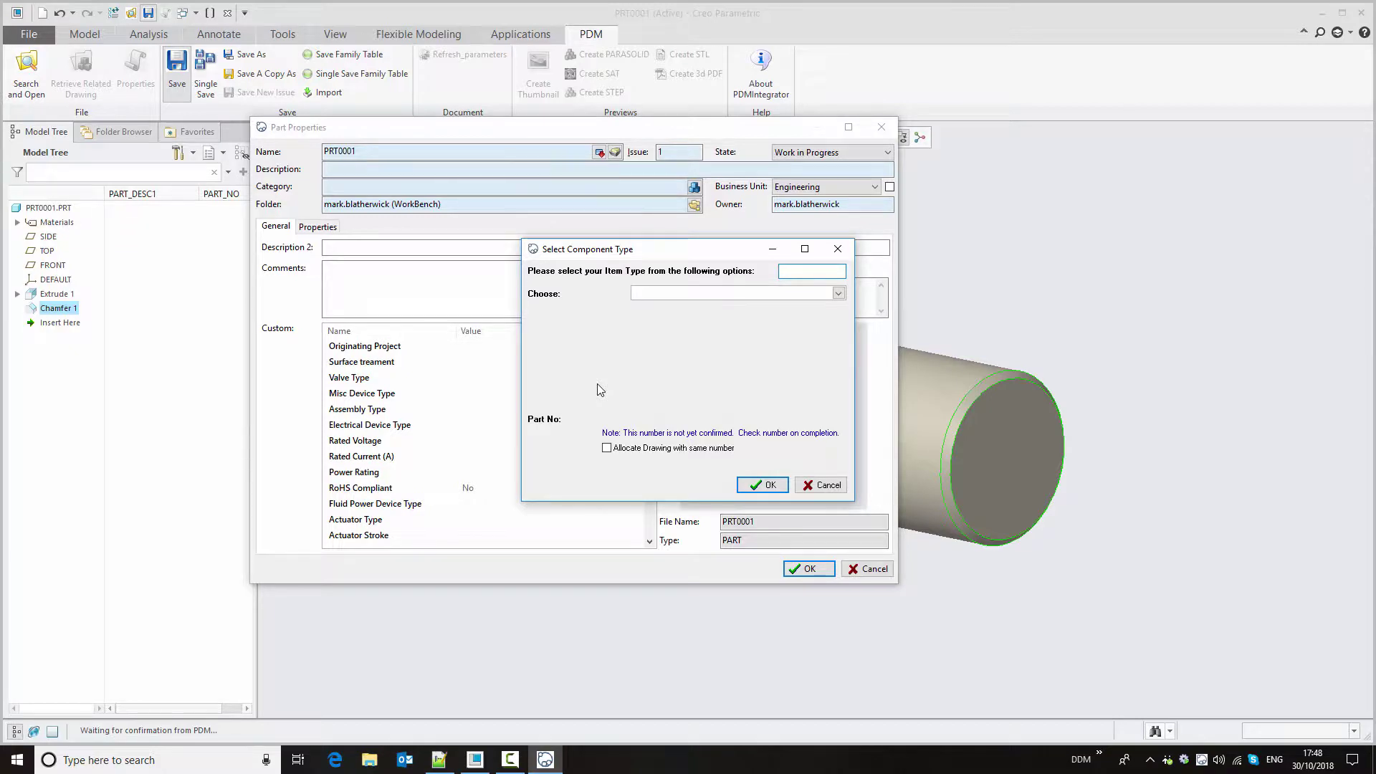
{"action": "left_click", "coordinate": [650, 294]}
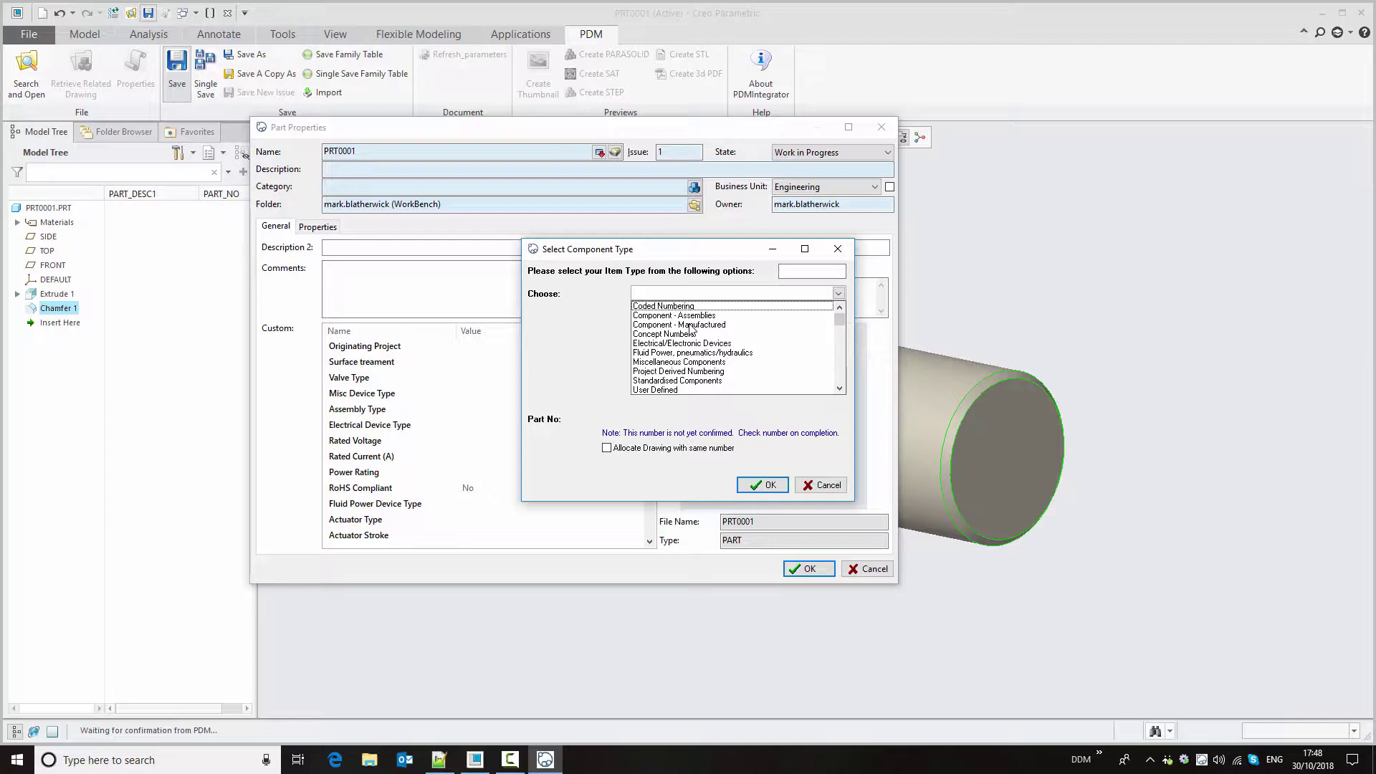
{"action": "left_click", "coordinate": [692, 326]}
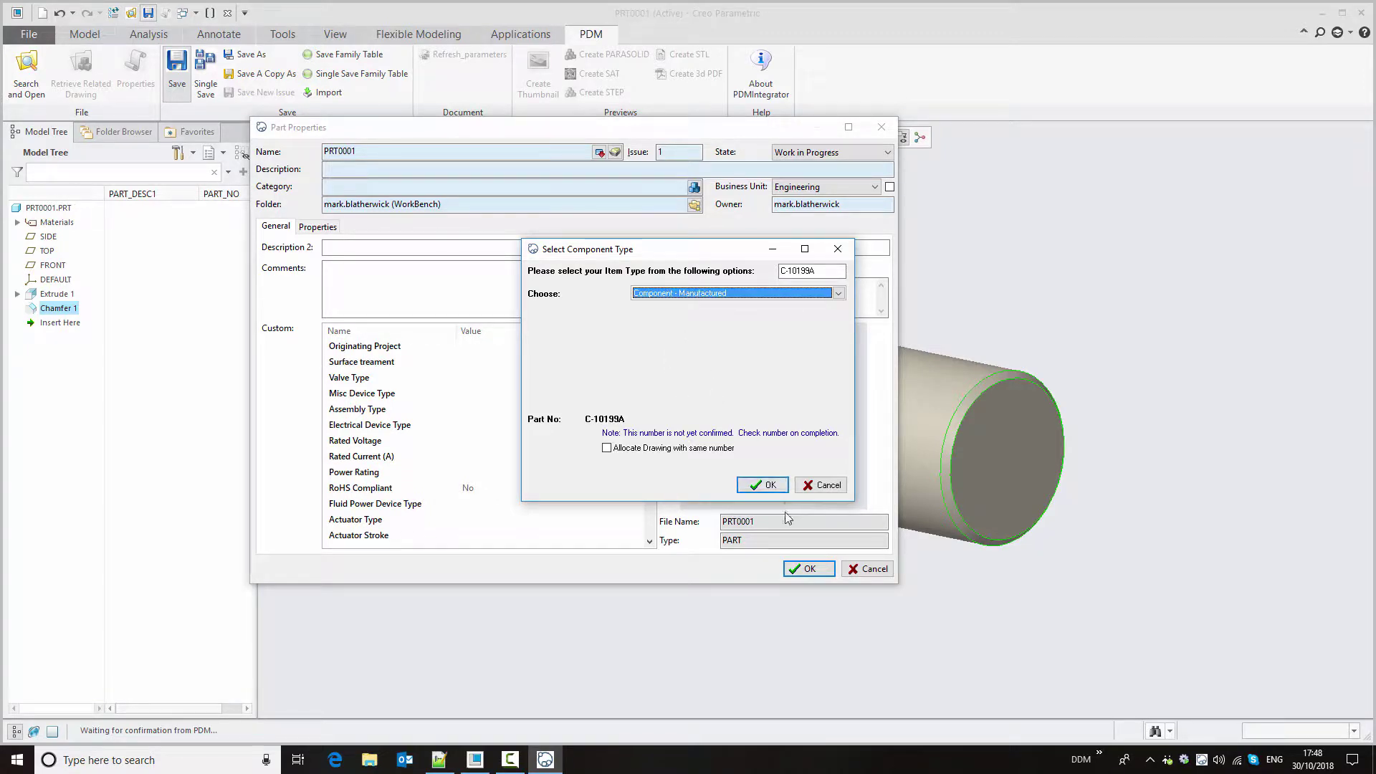
{"action": "left_click", "coordinate": [764, 486]}
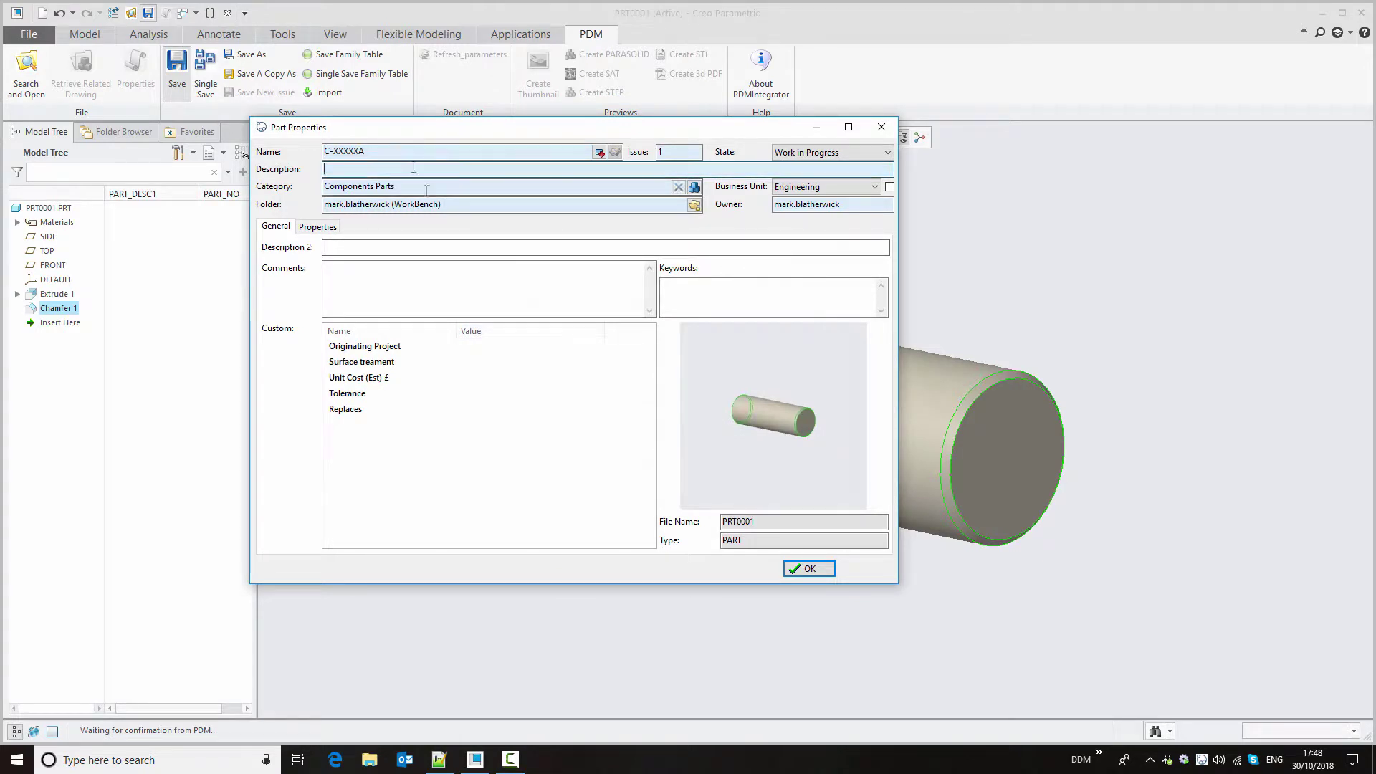
Enter the description Wrist Pin, complete the PDM save and close the save progress file.
{"action": "type", "text": "Wrist Pin"}
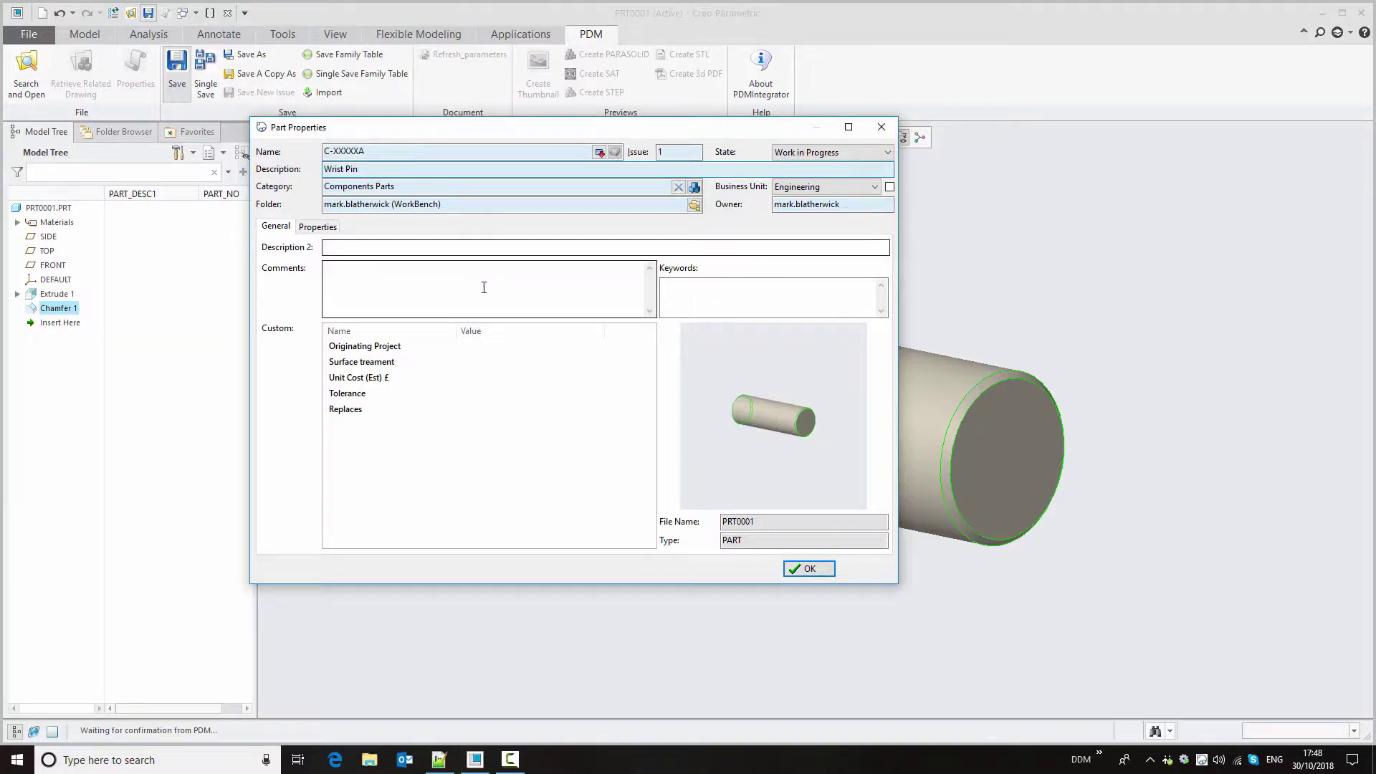
{"action": "left_click", "coordinate": [806, 571]}
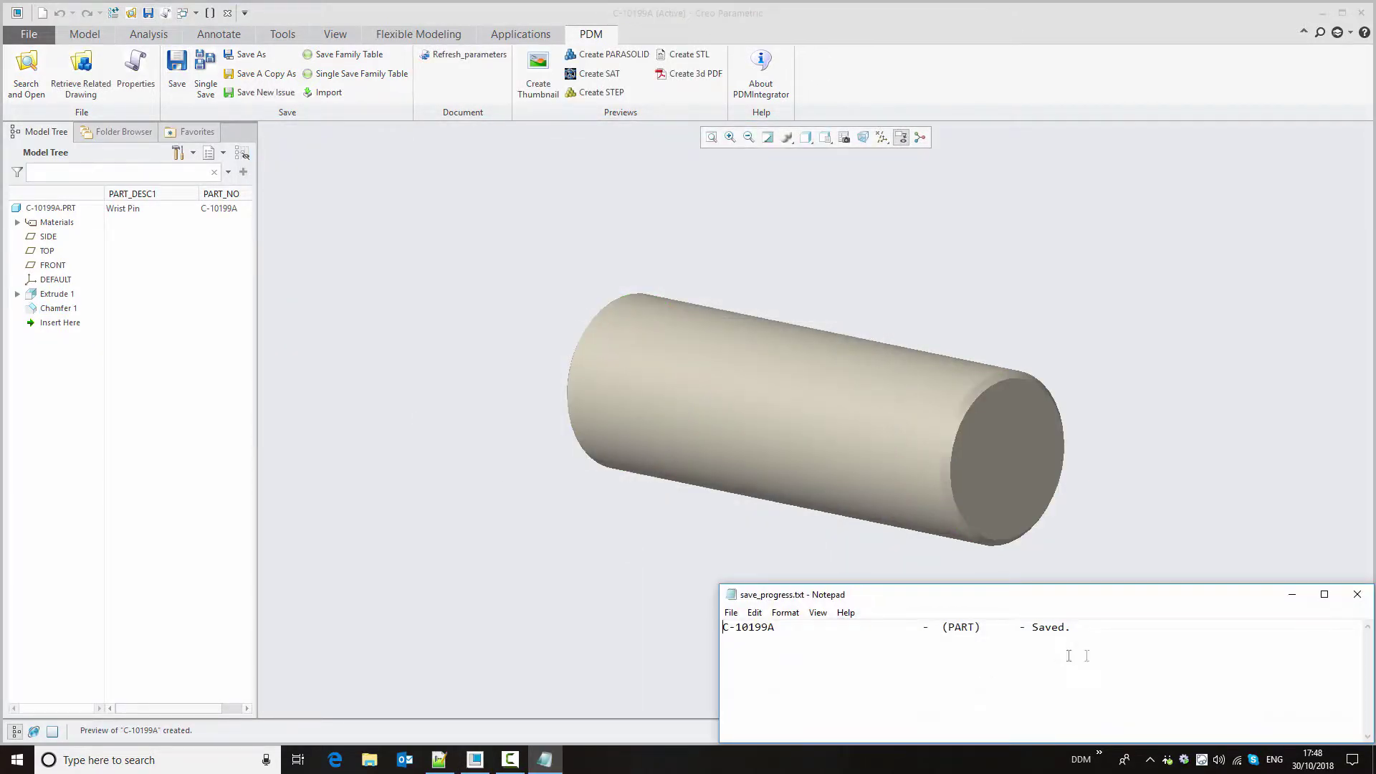
{"action": "left_click", "coordinate": [1359, 596]}
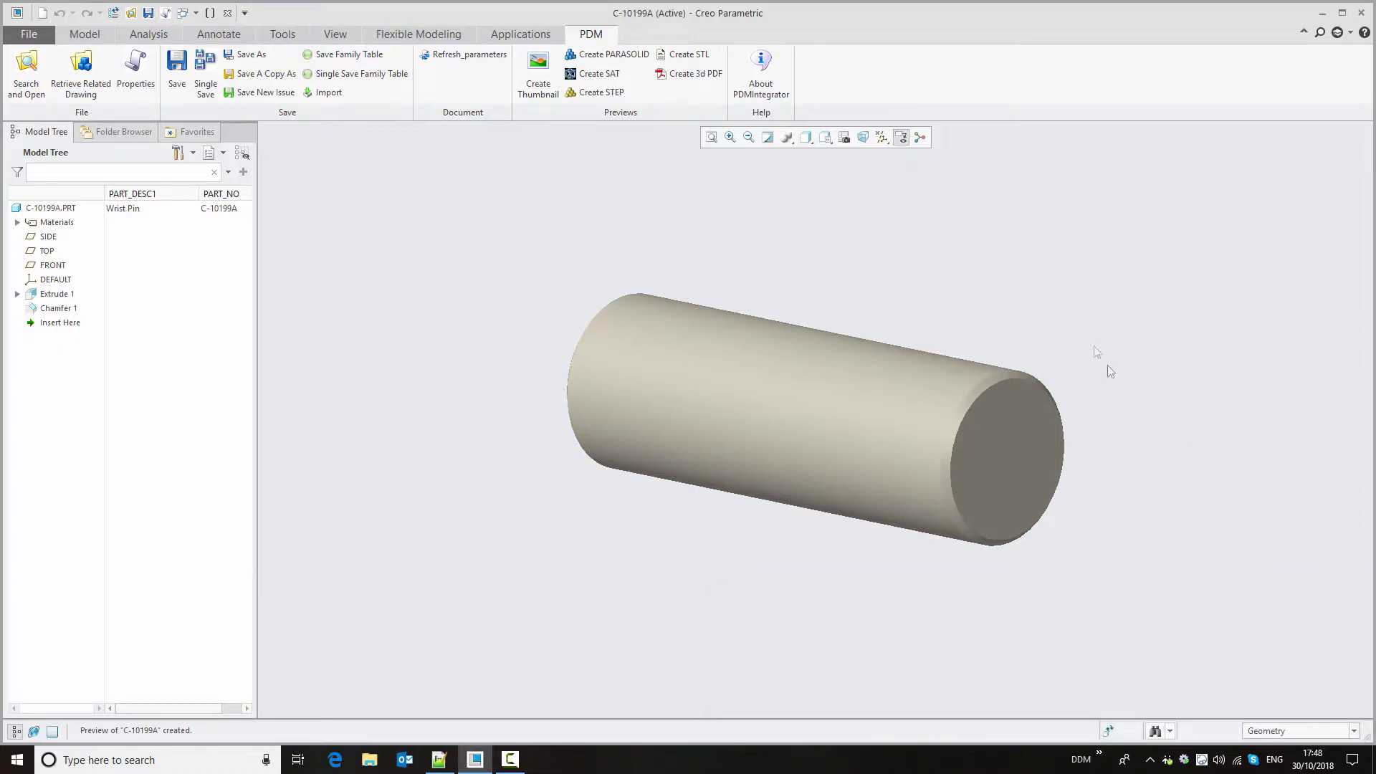
Close the saved wrist pin part and erase all objects not displayed from the session.
{"action": "left_click", "coordinate": [228, 13]}
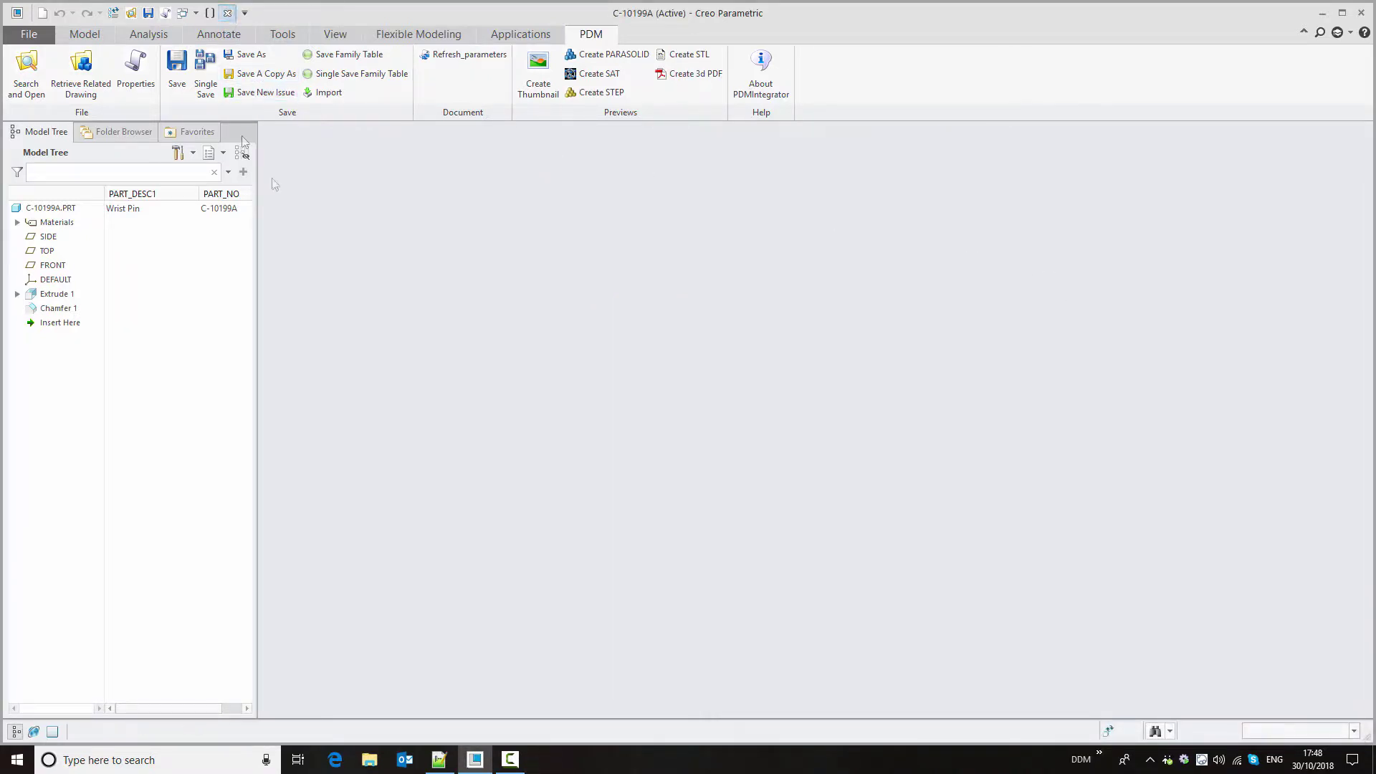
{"action": "left_click", "coordinate": [194, 89]}
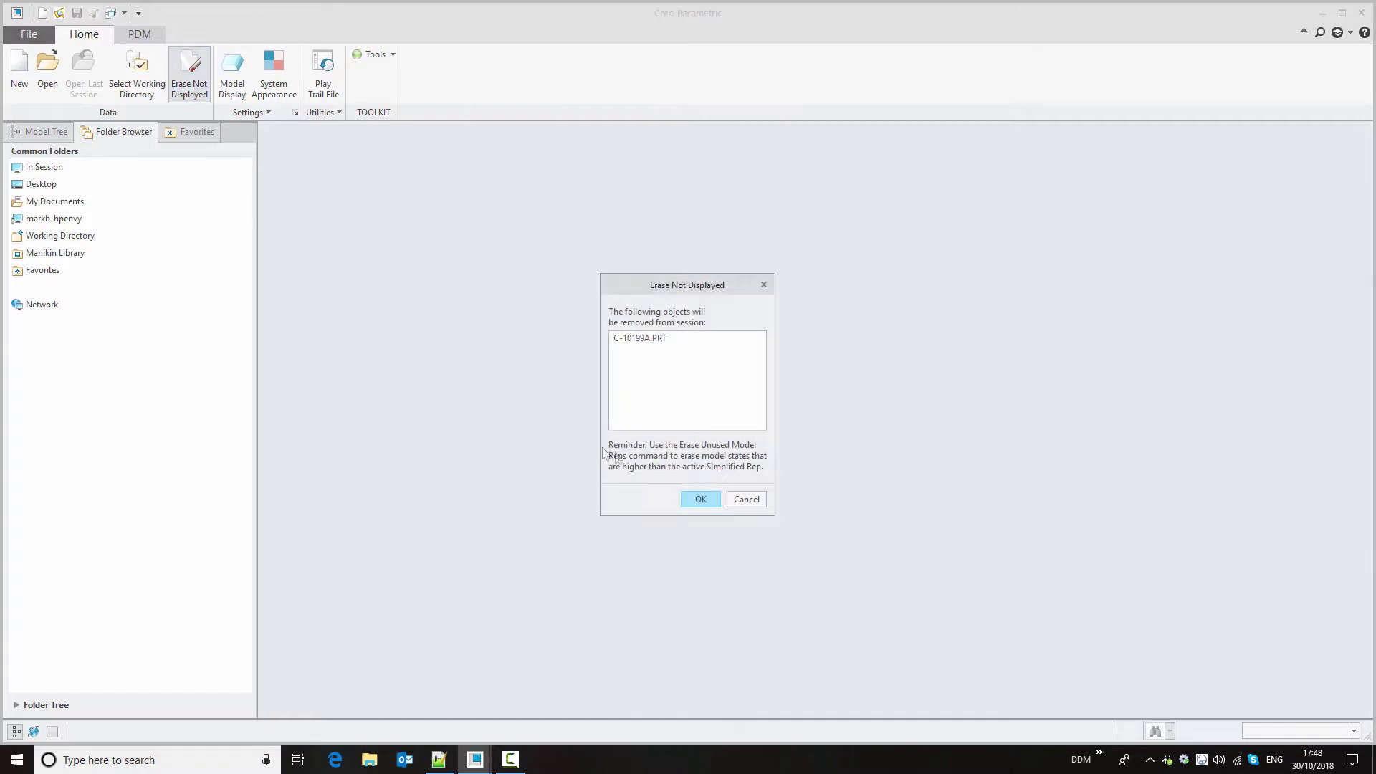
{"action": "left_click", "coordinate": [701, 499]}
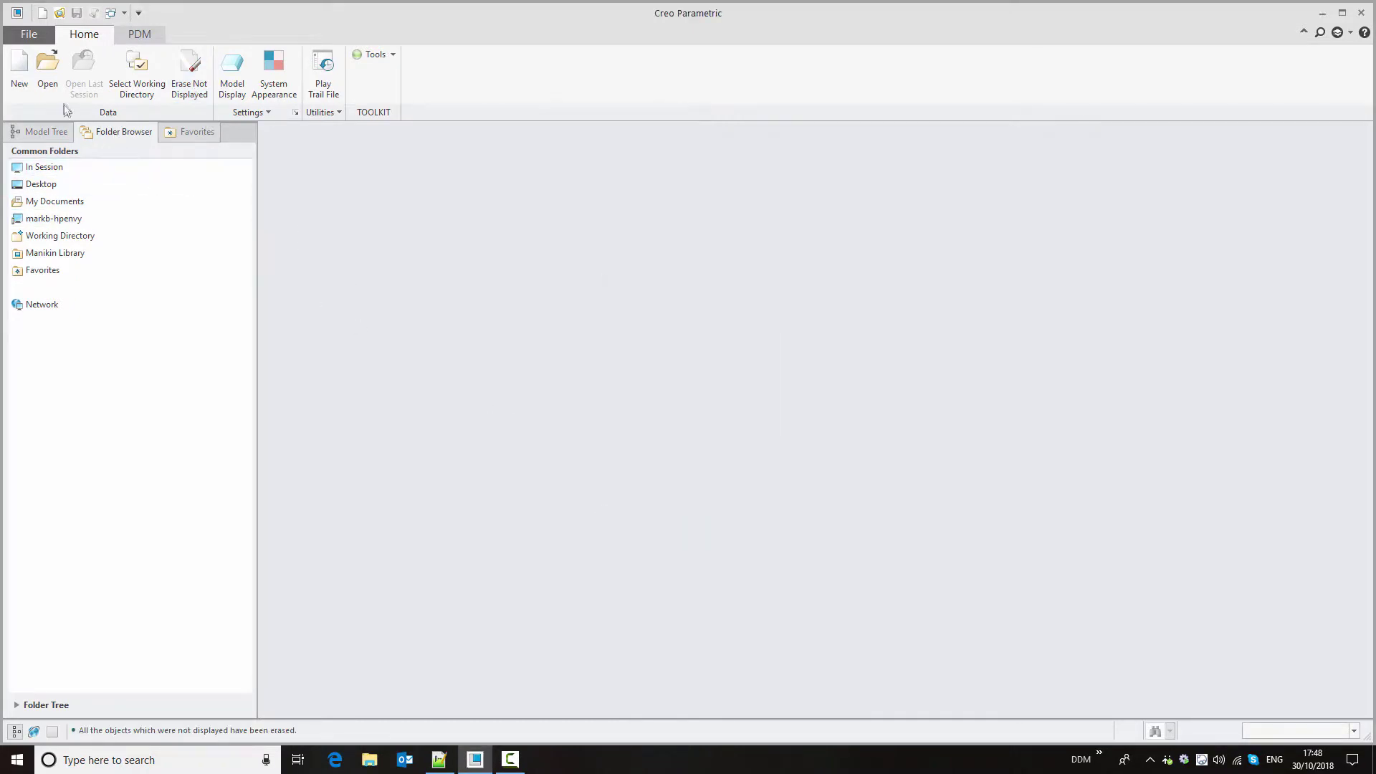
Open the DDM item search and review the Wrist Pin item's general and model-generated properties.
{"action": "left_click", "coordinate": [140, 34]}
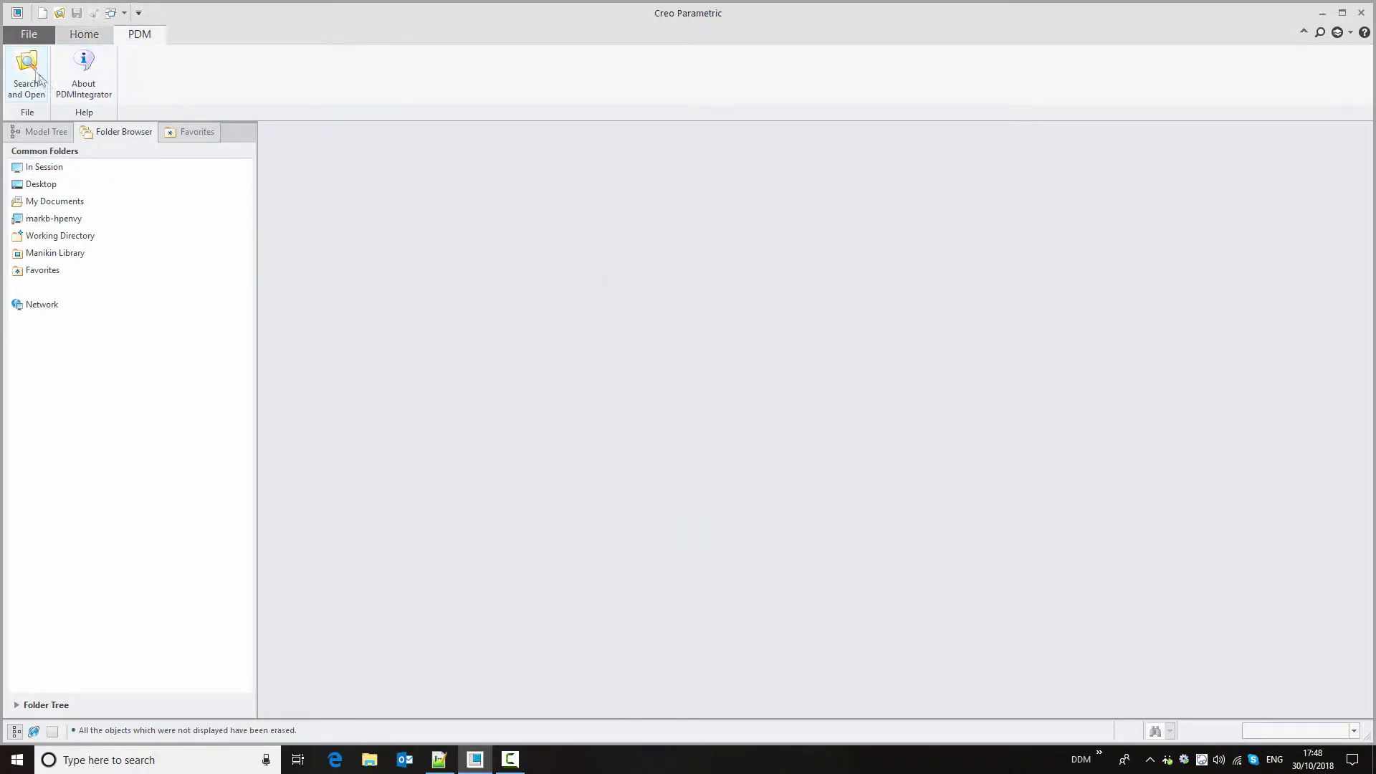
{"action": "left_click", "coordinate": [32, 70]}
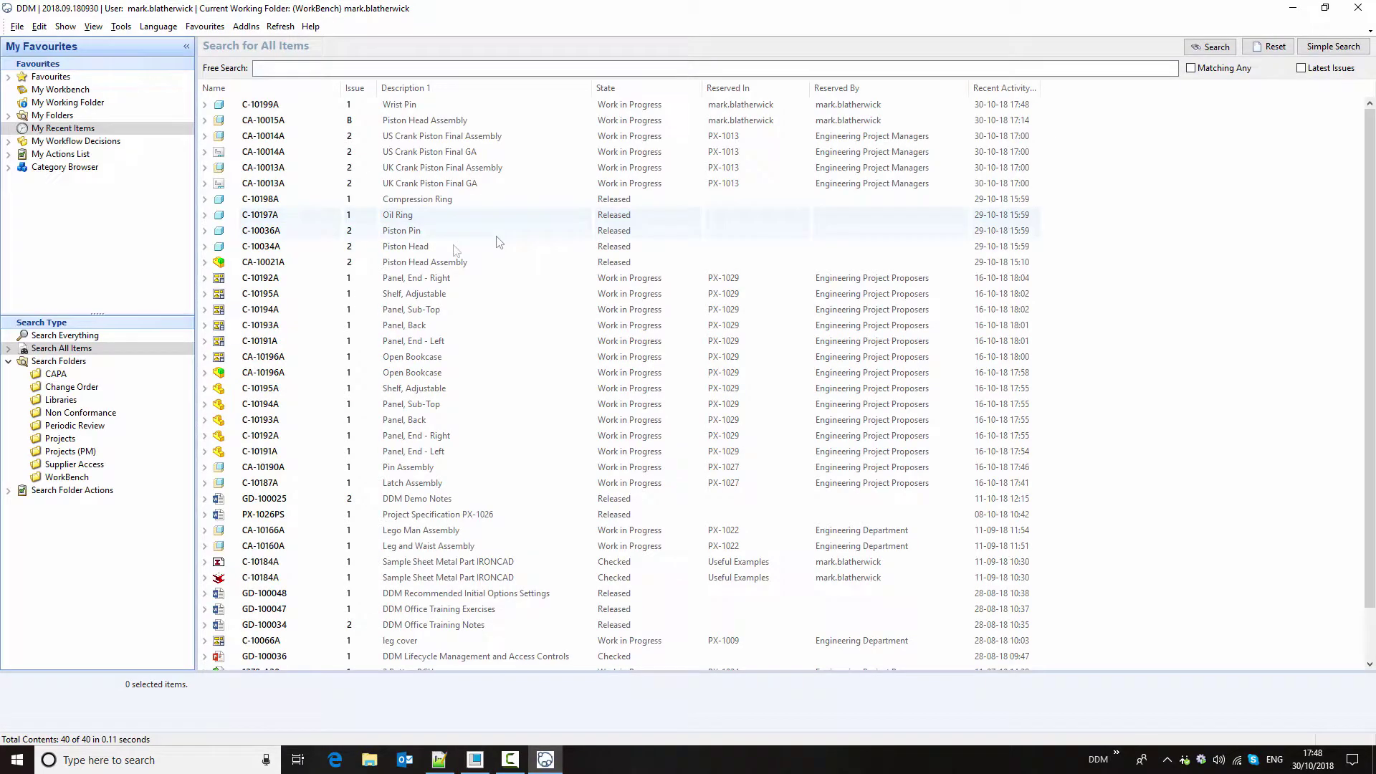
{"action": "left_click", "coordinate": [304, 105]}
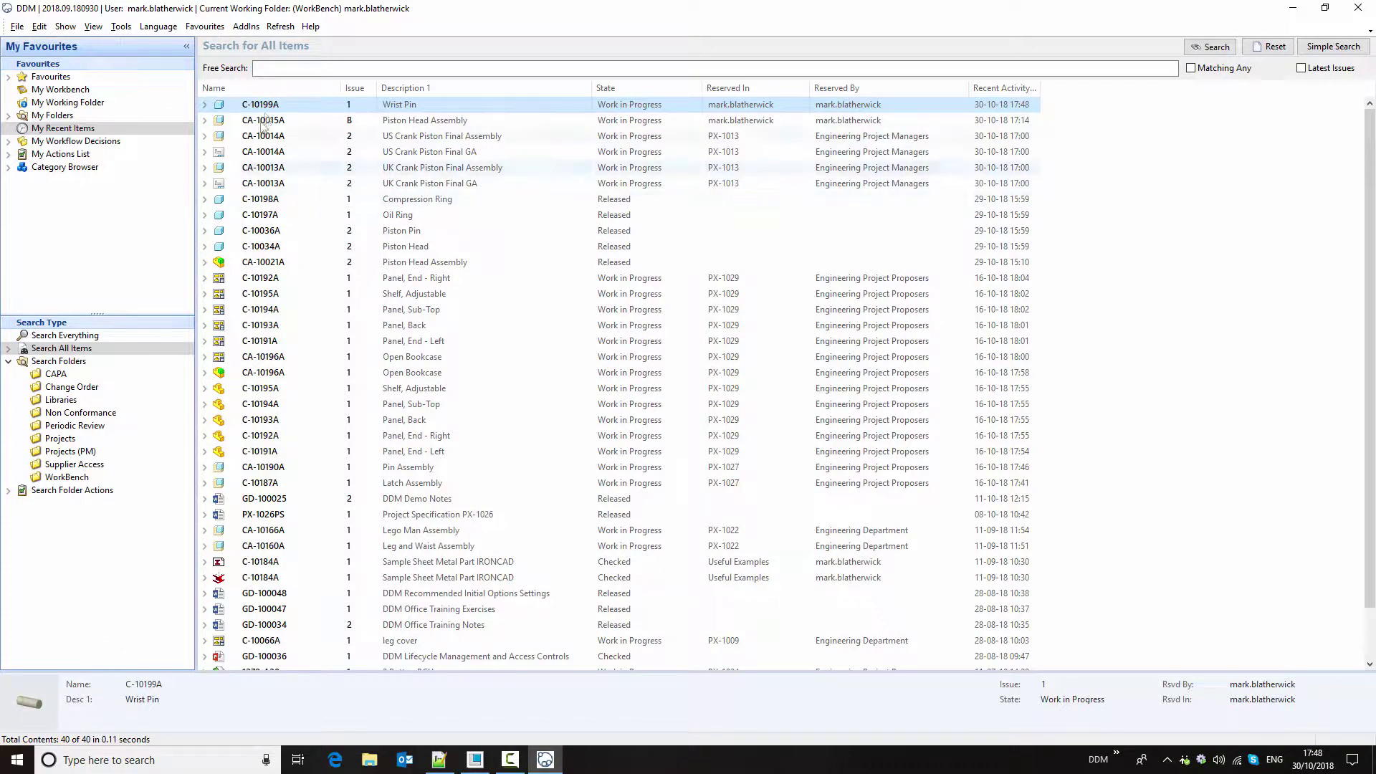
{"action": "right_click", "coordinate": [285, 105]}
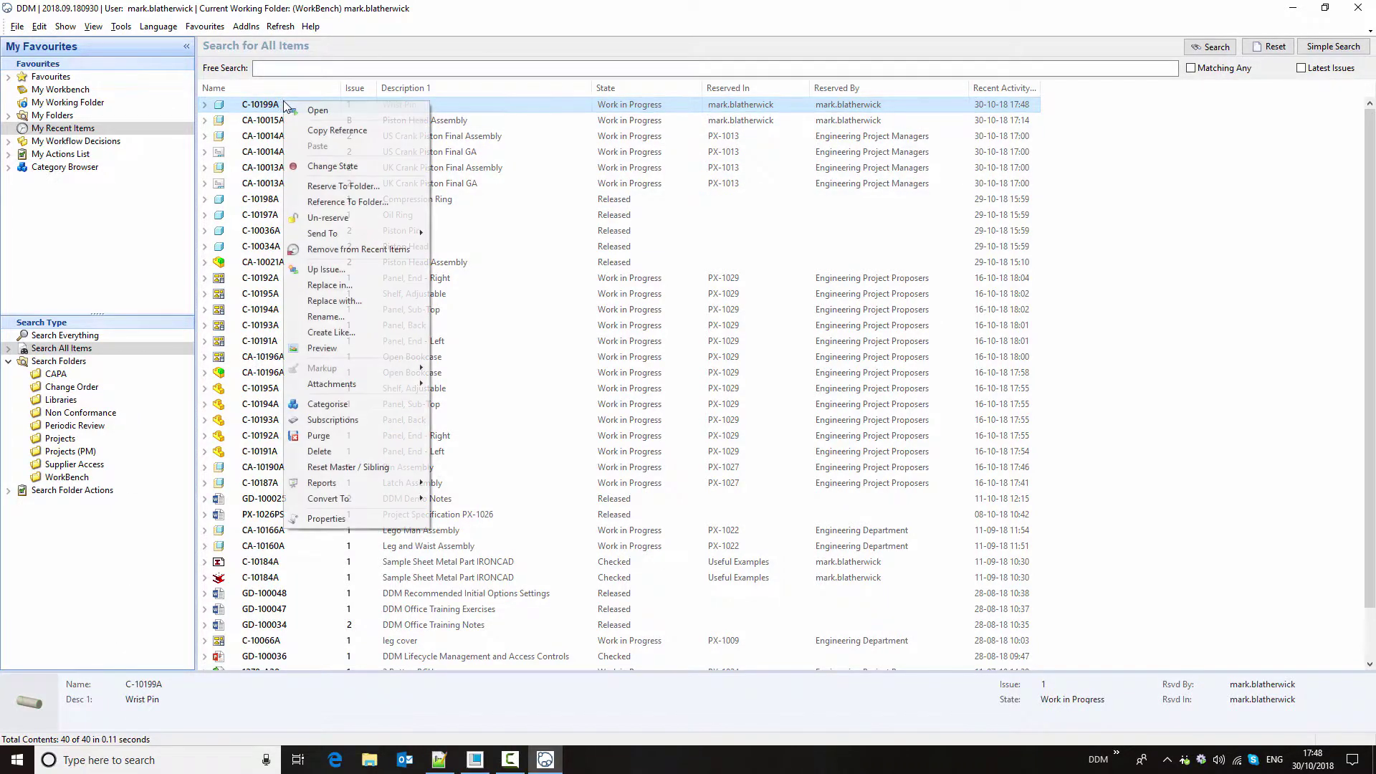
{"action": "left_click", "coordinate": [385, 518]}
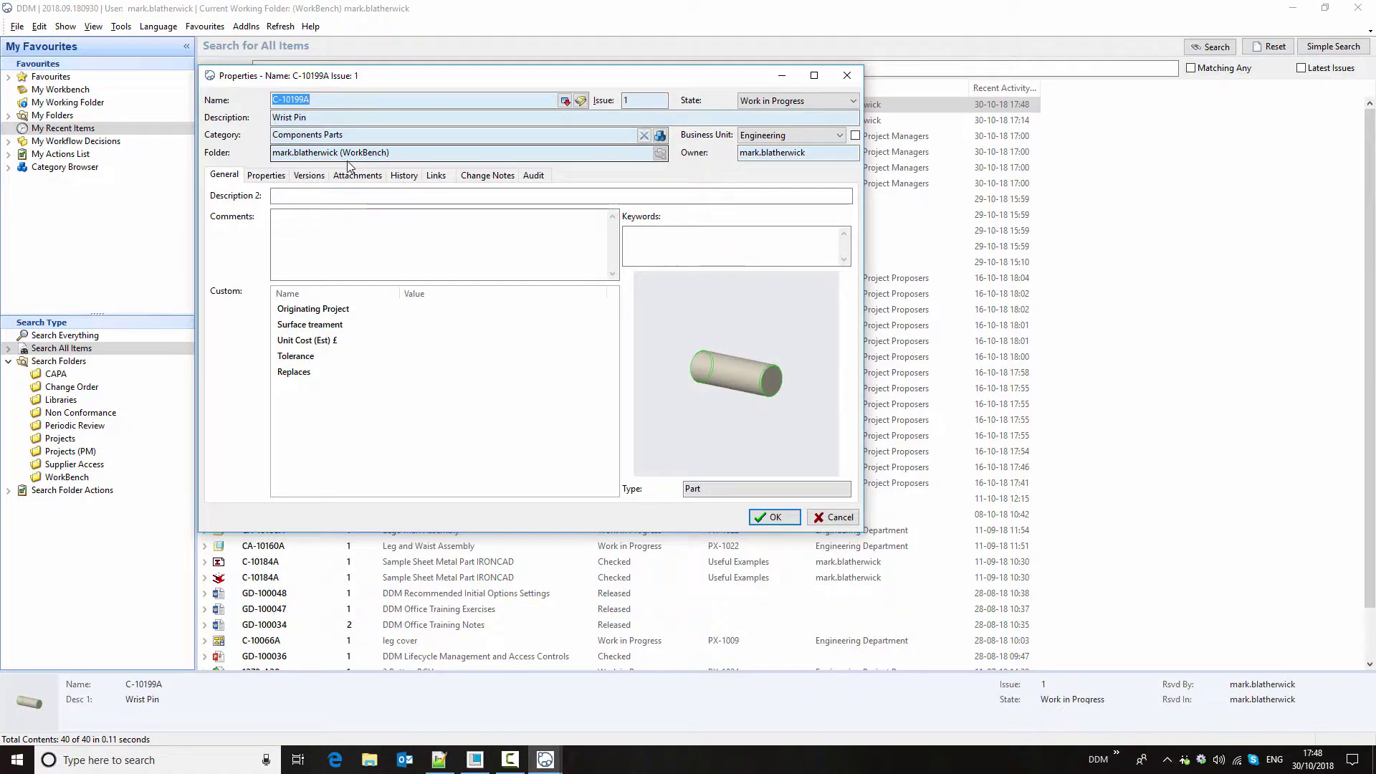
{"action": "left_click", "coordinate": [266, 175]}
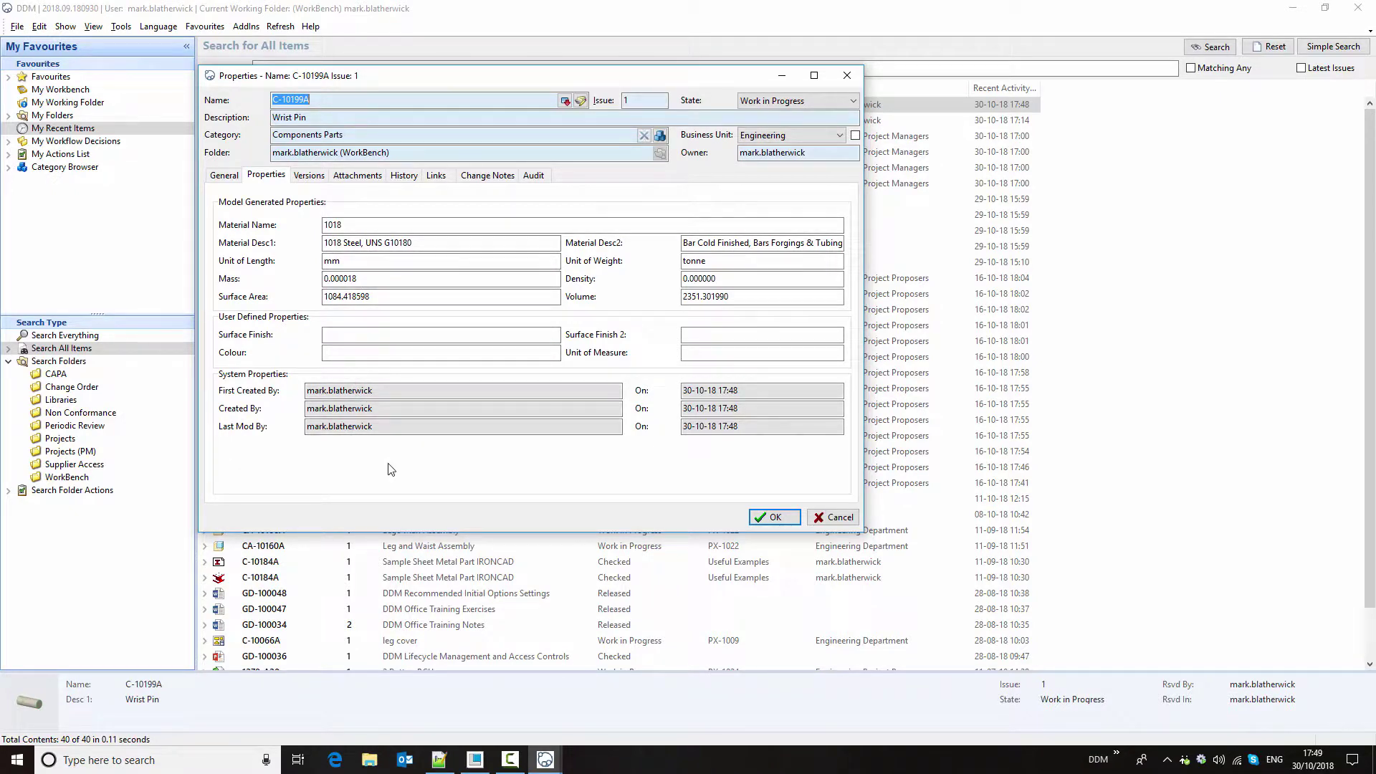
{"action": "left_click", "coordinate": [776, 518]}
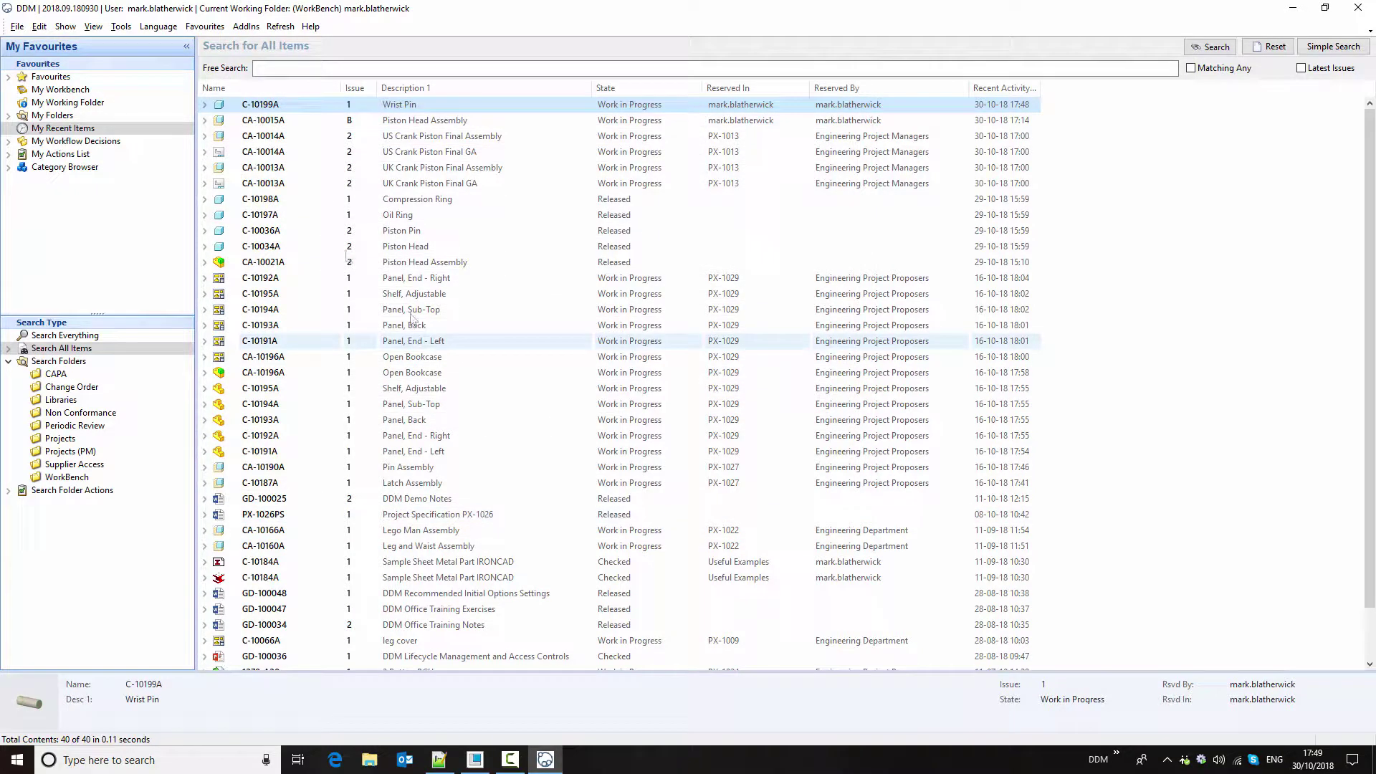
Retrieve the Piston Head Assembly CA-10015A, issue B, into Creo Parametric with its components as stored.
{"action": "left_click", "coordinate": [263, 122]}
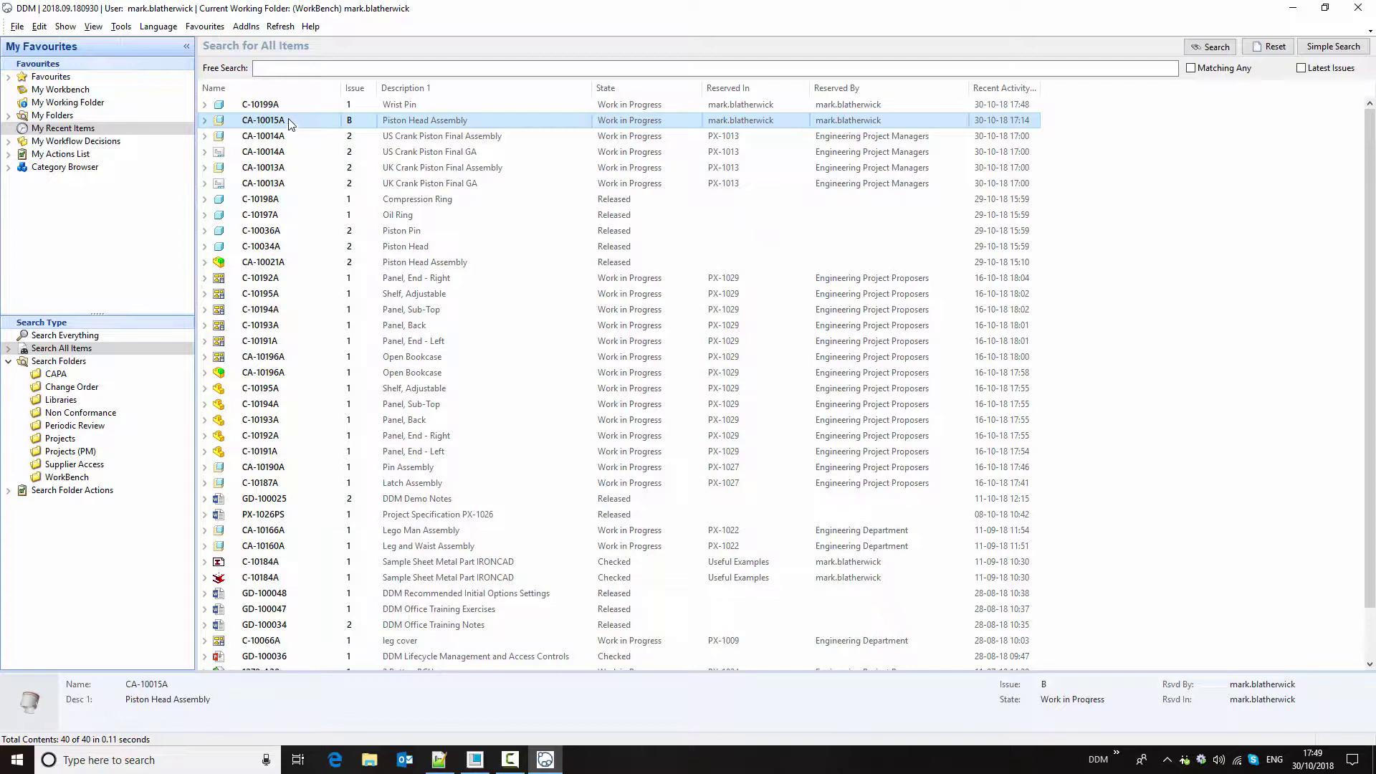
{"action": "double_click", "coordinate": [289, 123]}
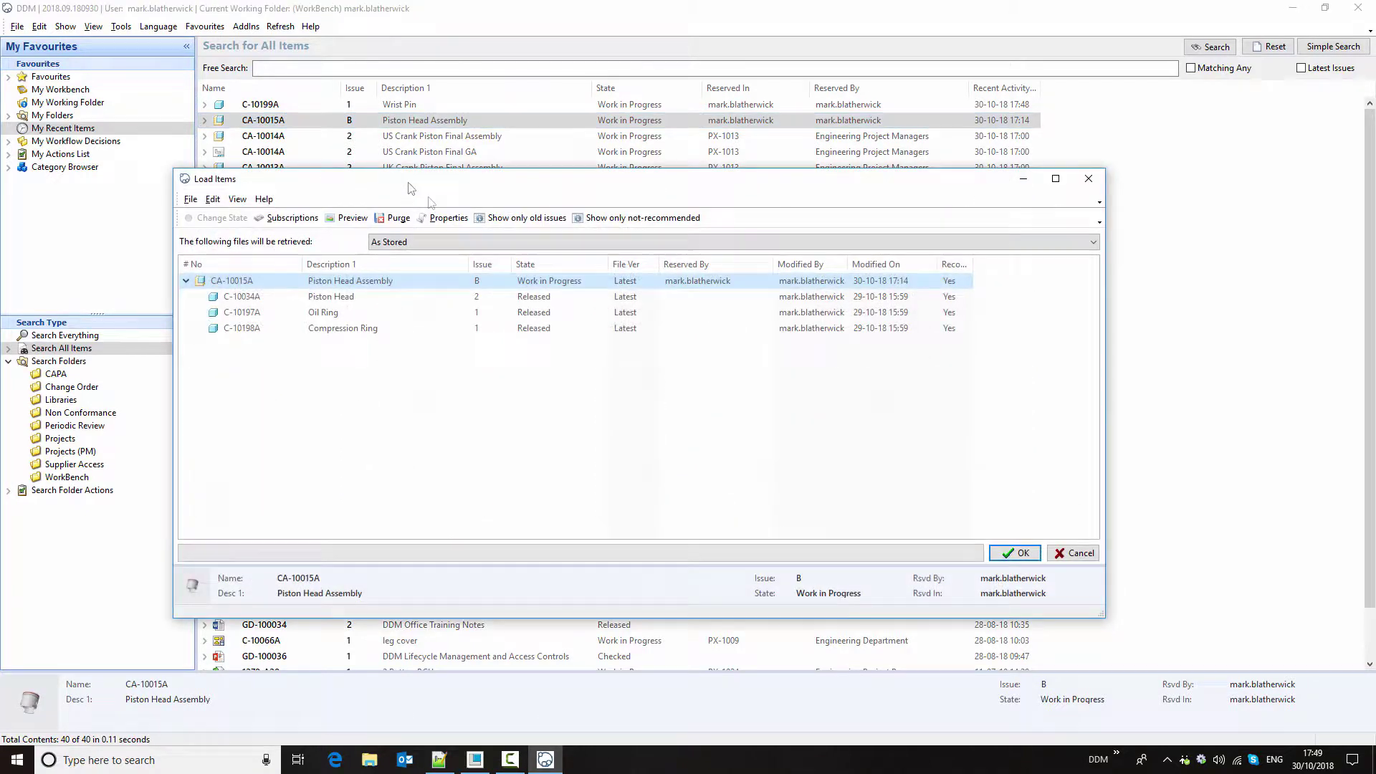
{"action": "left_click", "coordinate": [1018, 555]}
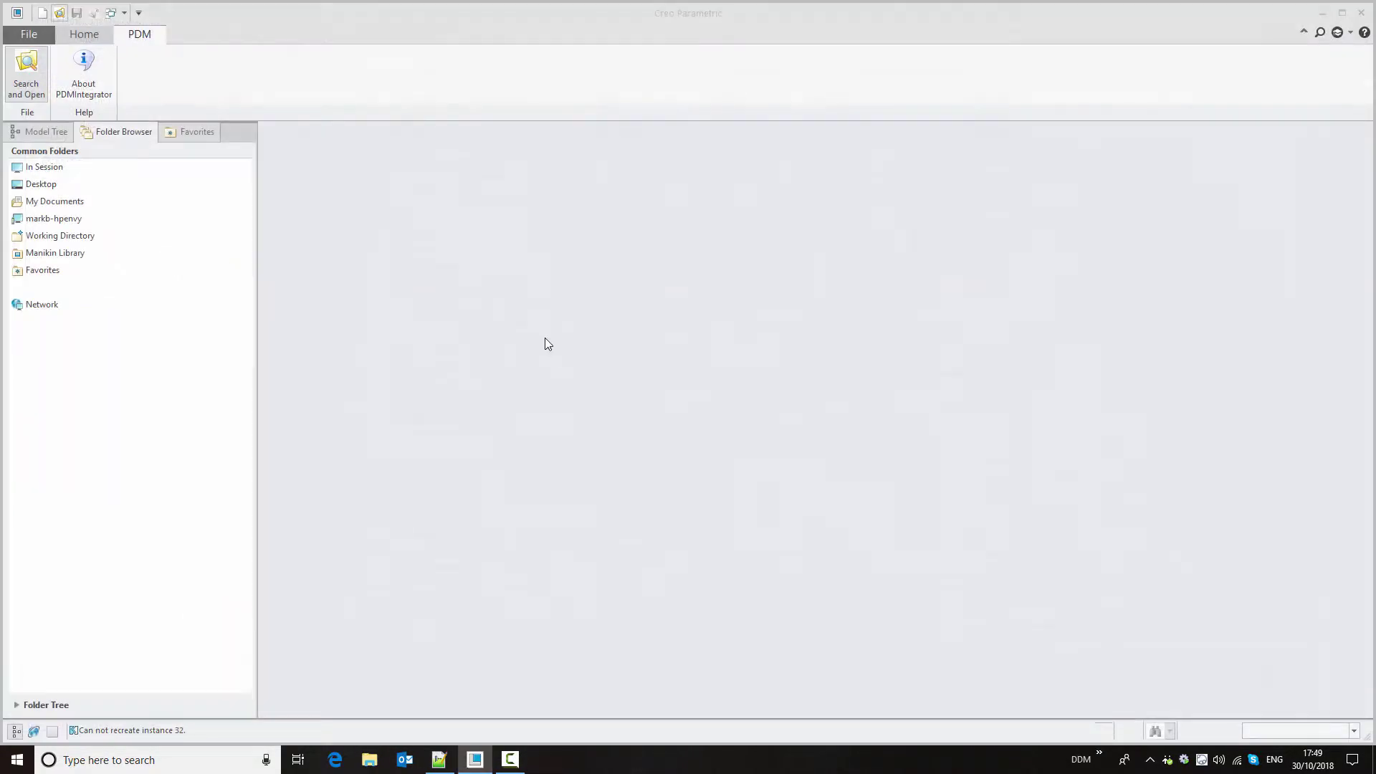
Load the Wrist Pin C-10199A from DDM into the piston head assembly as a sub-part.
{"action": "middle_click_drag", "start_coordinate": [512, 329], "coordinate": [474, 355]}
{"action": "left_click", "coordinate": [626, 34]}
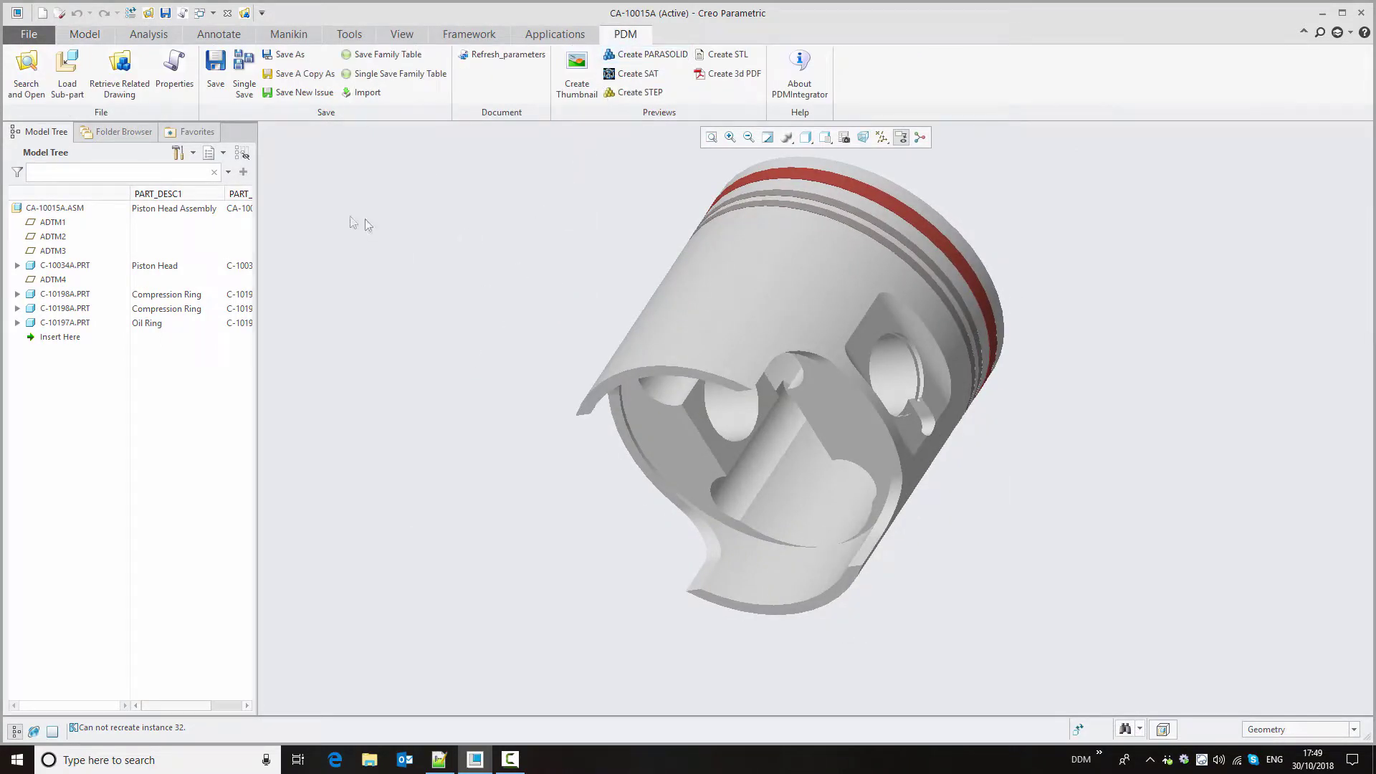
{"action": "left_click", "coordinate": [65, 66]}
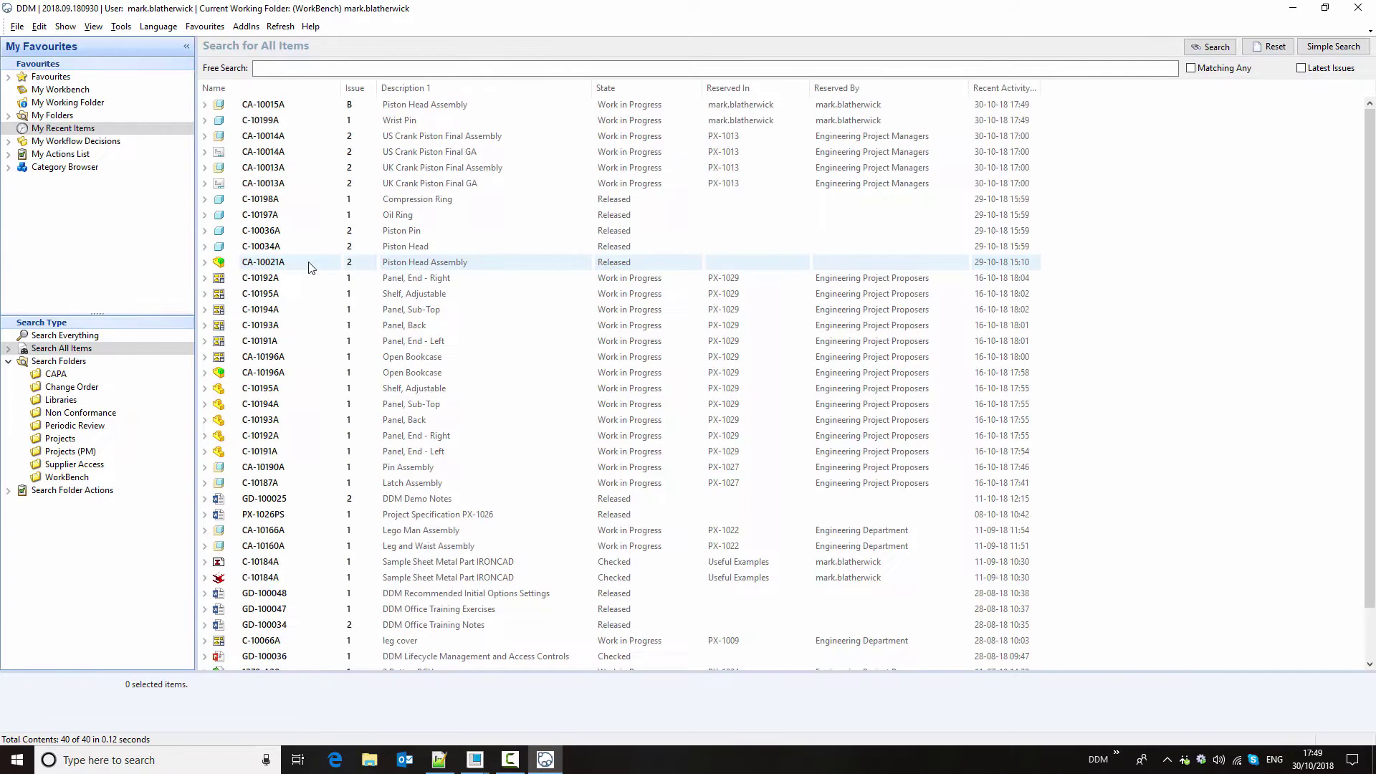
{"action": "double_click", "coordinate": [296, 121]}
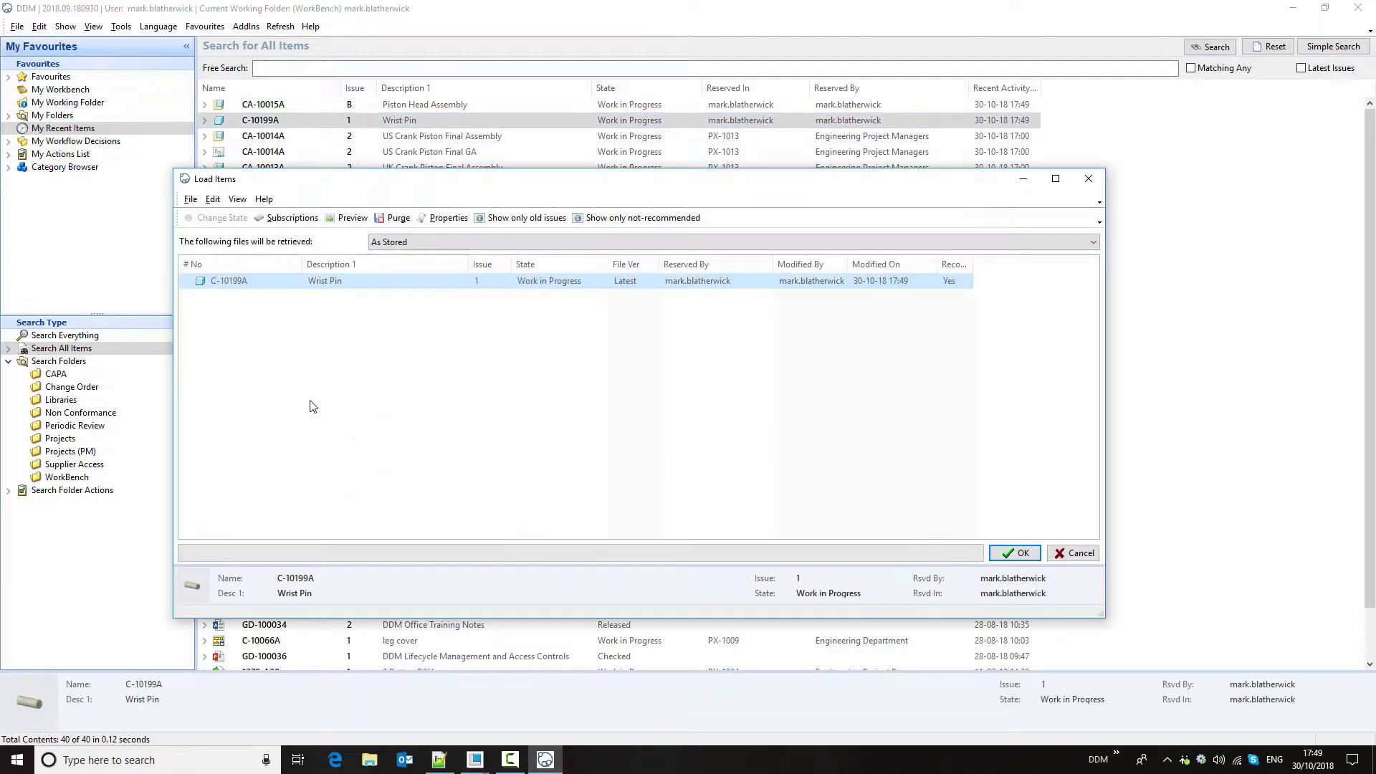
{"action": "left_click", "coordinate": [1036, 558]}
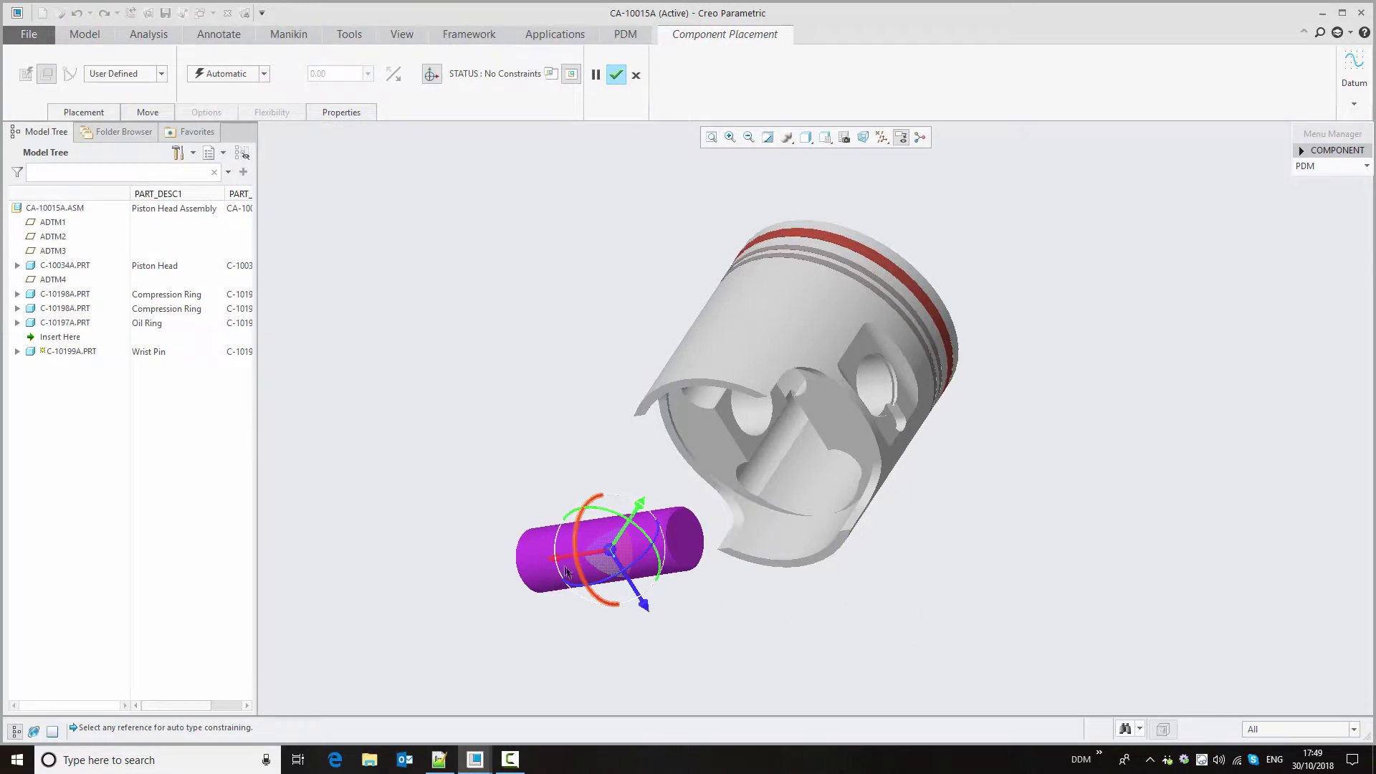
Constrain the wrist pin's cylindrical surface to the piston's pin bore and its end face to the bore's retaining groove.
{"action": "left_click", "coordinate": [549, 552]}
{"action": "left_click", "coordinate": [874, 382]}
{"action": "middle_click_drag", "start_coordinate": [690, 534], "coordinate": [681, 459]}
{"action": "left_click", "coordinate": [683, 445]}
{"action": "scroll", "coordinate": [927, 471], "scroll_direction": "down", "scroll_amount": 8}
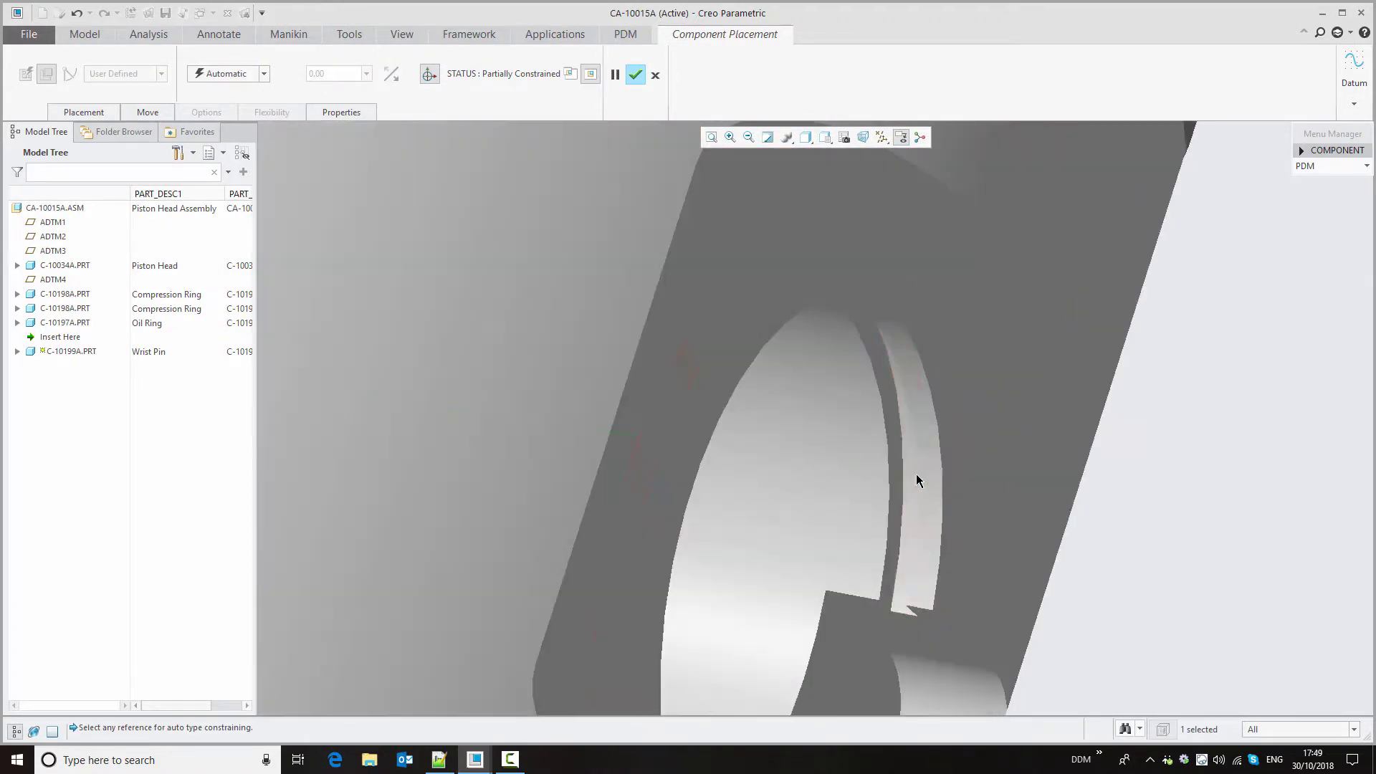
{"action": "scroll", "coordinate": [910, 476], "scroll_direction": "up", "scroll_amount": 8}
{"action": "middle_click", "coordinate": [1039, 438]}
Save the updated piston head assembly to PDM.
{"action": "mouse_move", "coordinate": [1063, 439]}
{"action": "middle_mouse_down"}
{"action": "mouse_move", "coordinate": [1002, 419]}
{"action": "mouse_move", "coordinate": [998, 455]}
{"action": "mouse_move", "coordinate": [1023, 449]}
{"action": "mouse_move", "coordinate": [1007, 461]}
{"action": "mouse_move", "coordinate": [492, 311]}
{"action": "mouse_move", "coordinate": [461, 269]}
{"action": "middle_mouse_up"}
{"action": "scroll", "coordinate": [1001, 439], "scroll_direction": "up", "scroll_amount": 4}
{"action": "left_click", "coordinate": [214, 70]}
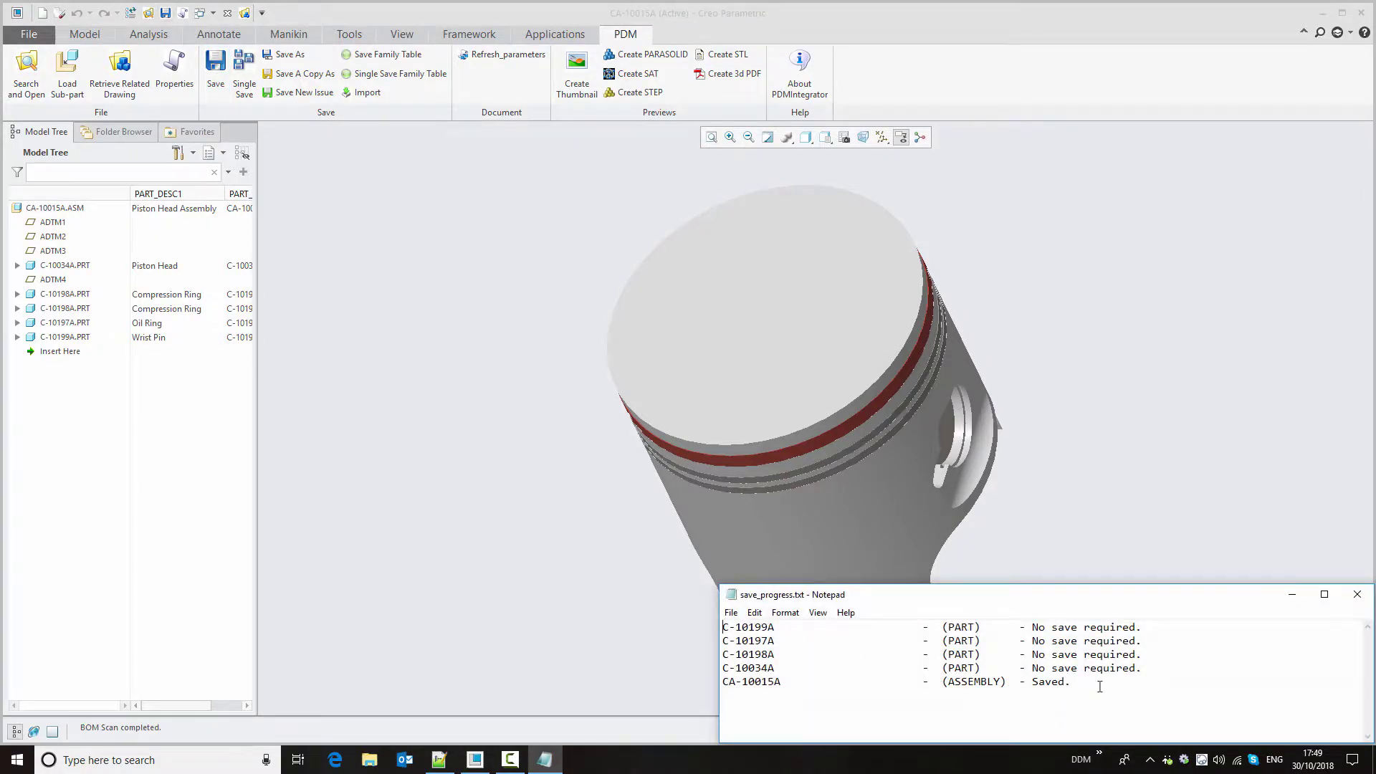
Close the save report and review the PDM properties of the piston head assembly without changing them.
{"action": "left_click", "coordinate": [1365, 600]}
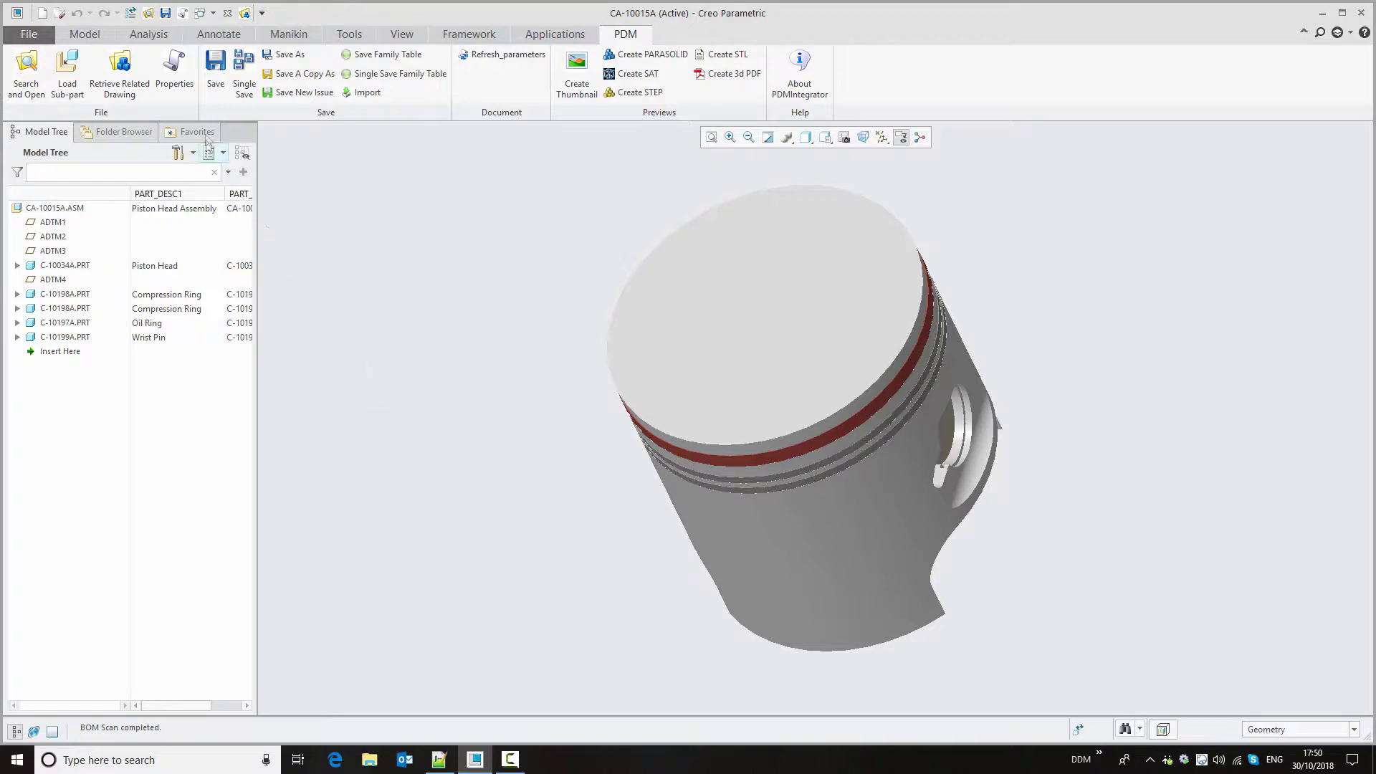
{"action": "left_click", "coordinate": [174, 68]}
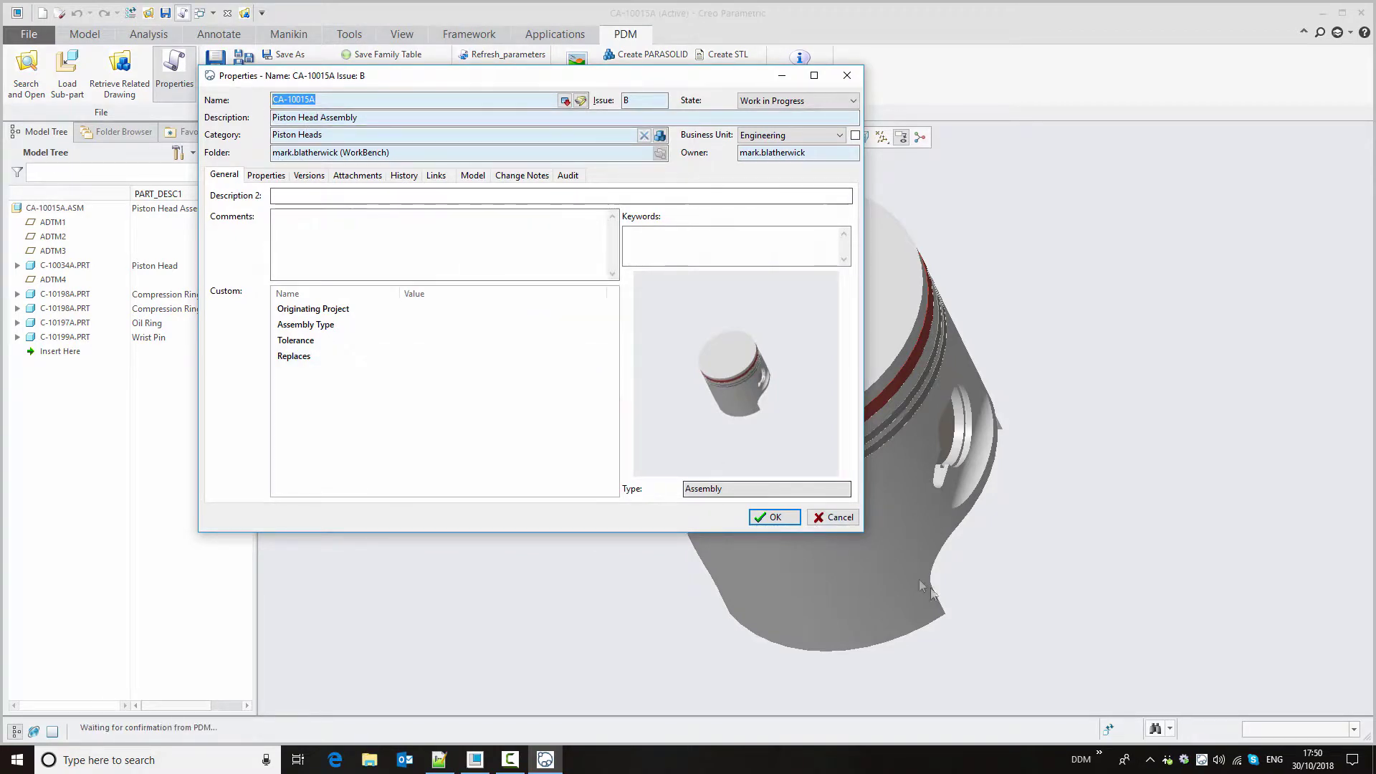
{"action": "left_click", "coordinate": [833, 517]}
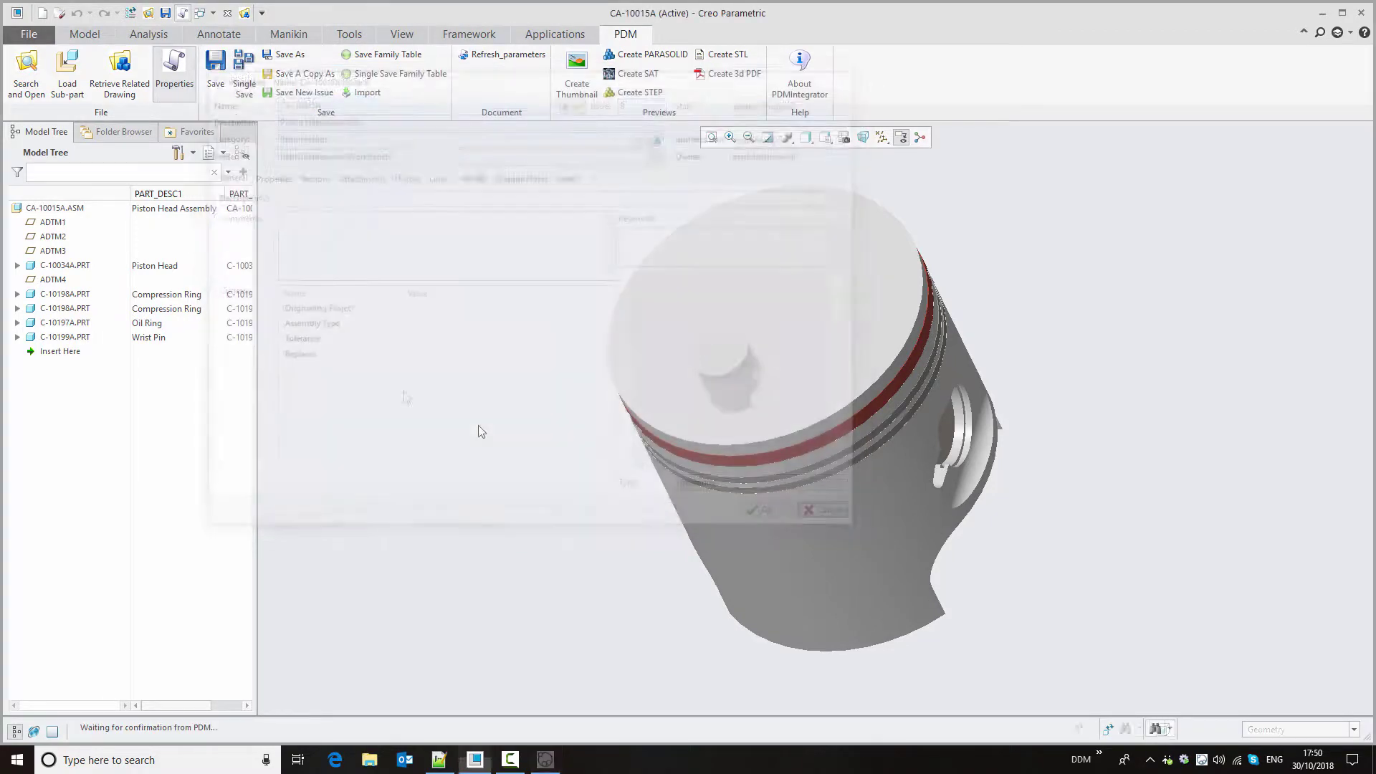
Create a new drawing named CA-10015A of the piston head assembly from the default ddm_template template.
{"action": "left_click", "coordinate": [43, 13]}
{"action": "left_click", "coordinate": [596, 375]}
{"action": "type", "text": "CA-10015A"}
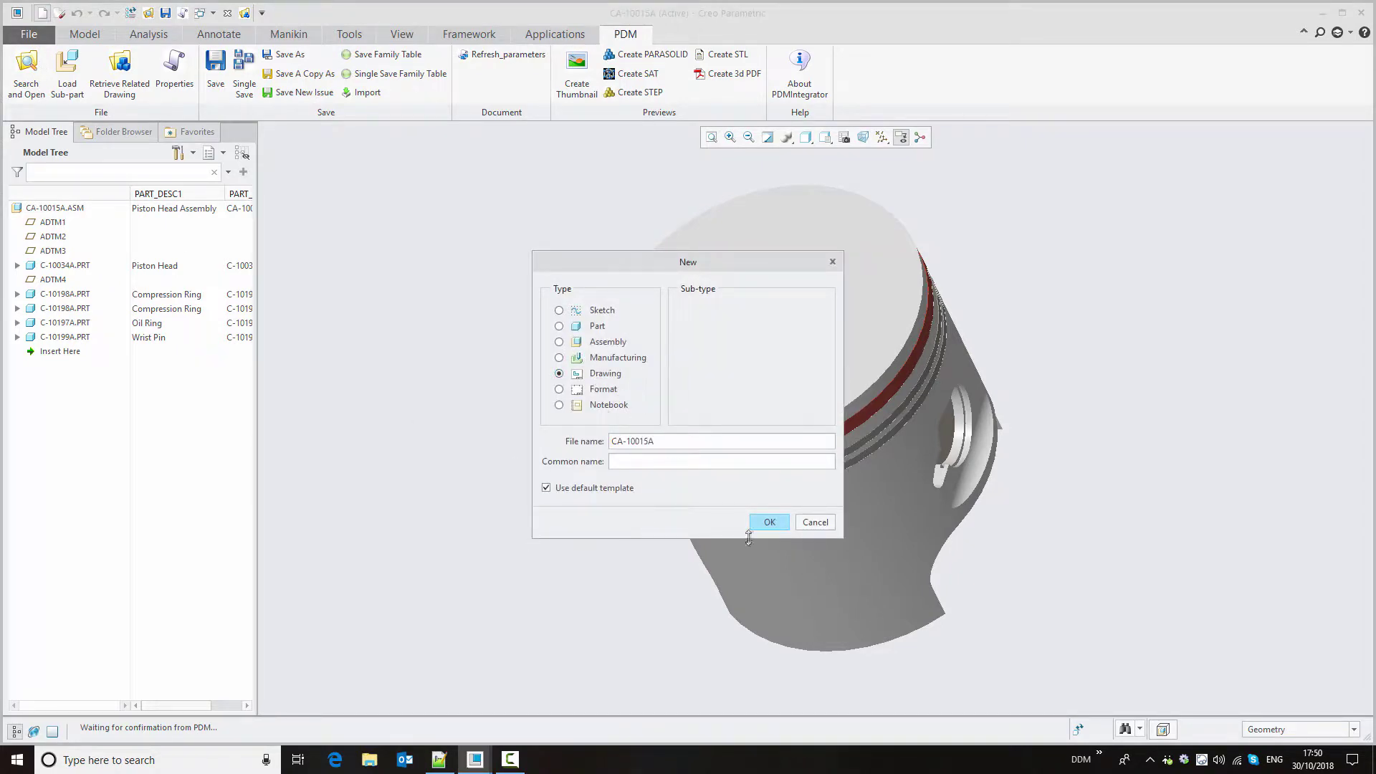
{"action": "left_click", "coordinate": [769, 523]}
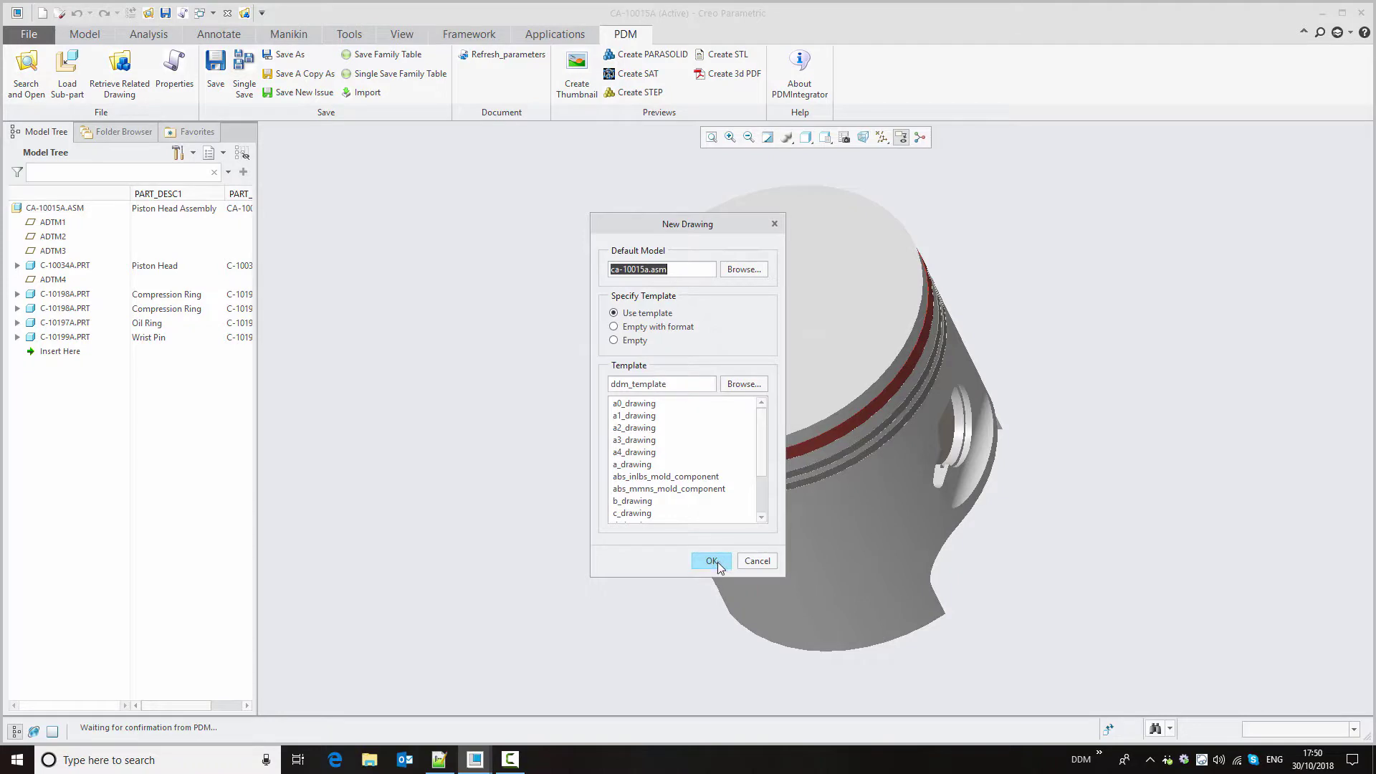
{"action": "left_click", "coordinate": [712, 562]}
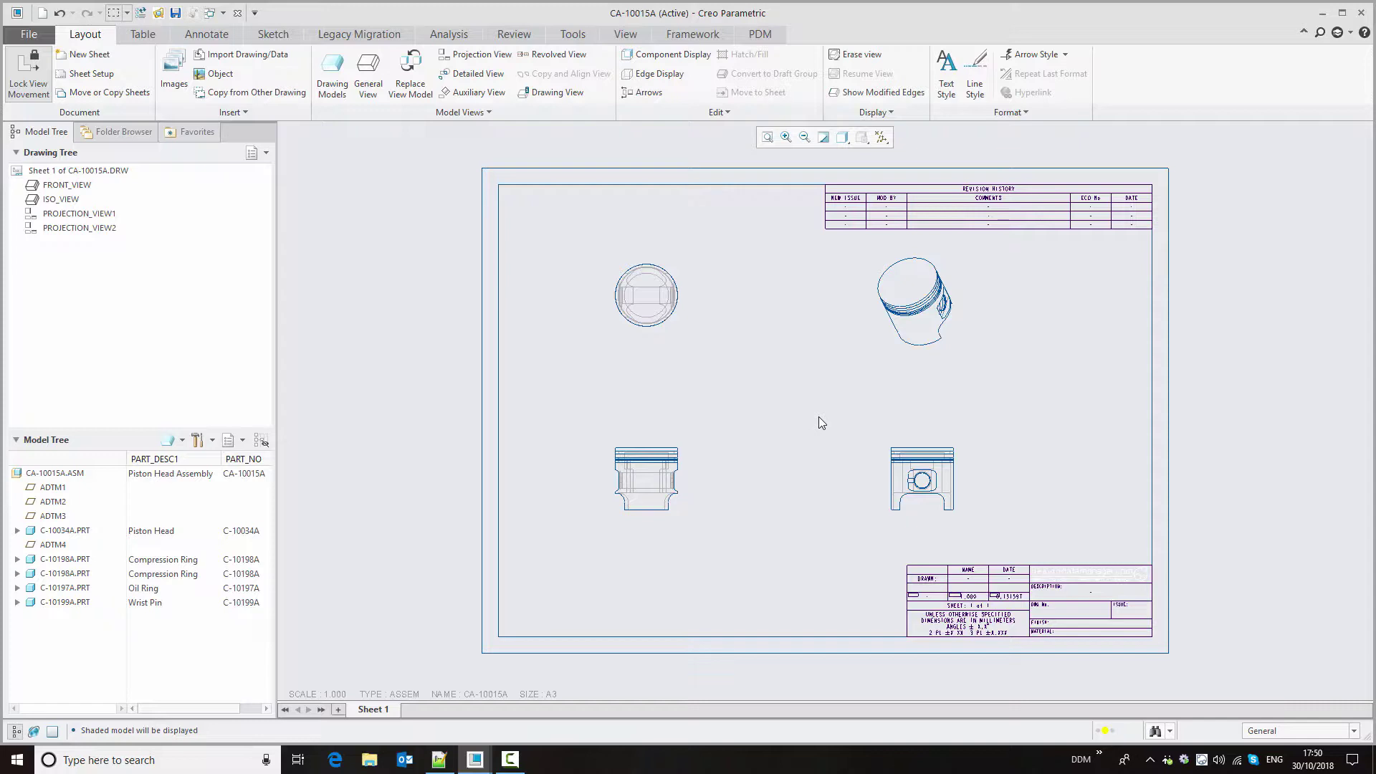
Save the new drawing CA-10015A to PDM with its proposed properties and check its title block.
{"action": "left_click", "coordinate": [760, 34]}
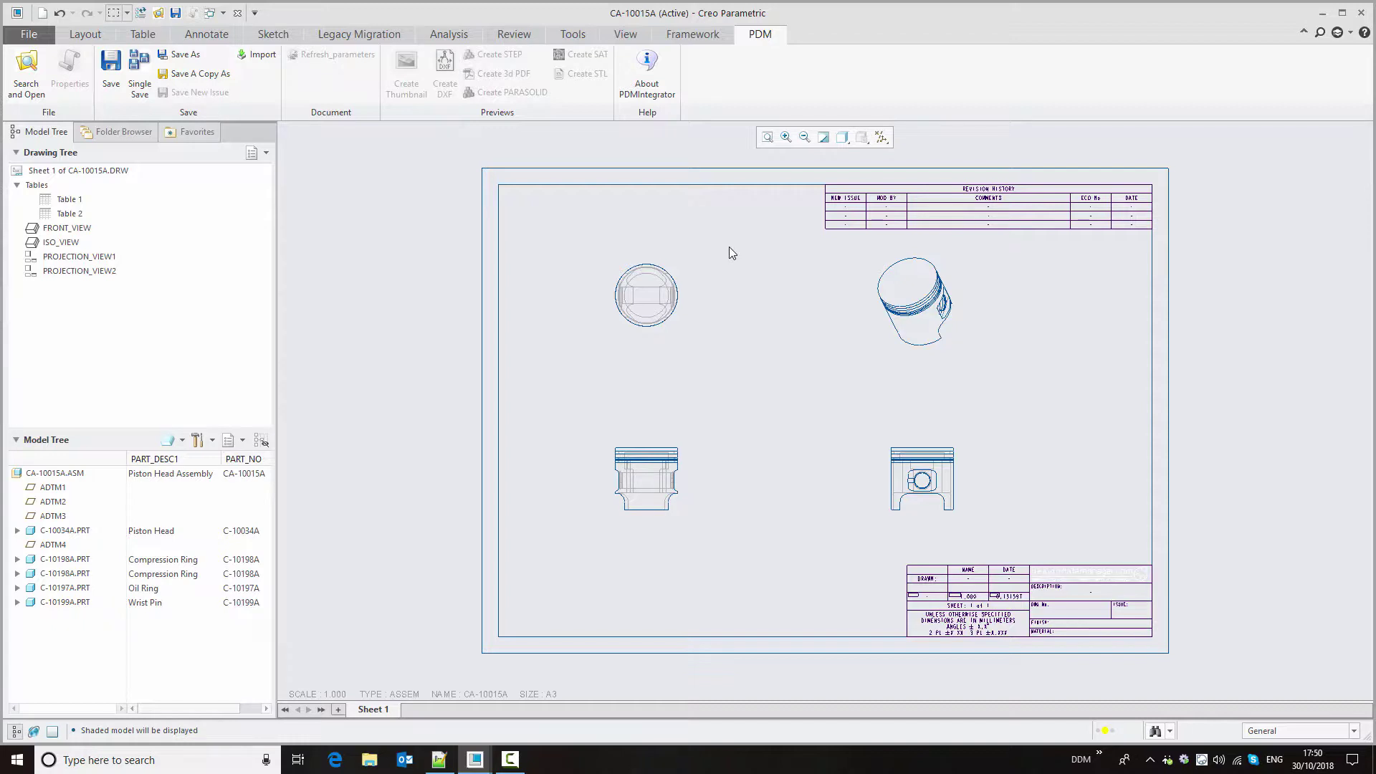
{"action": "left_click", "coordinate": [112, 69]}
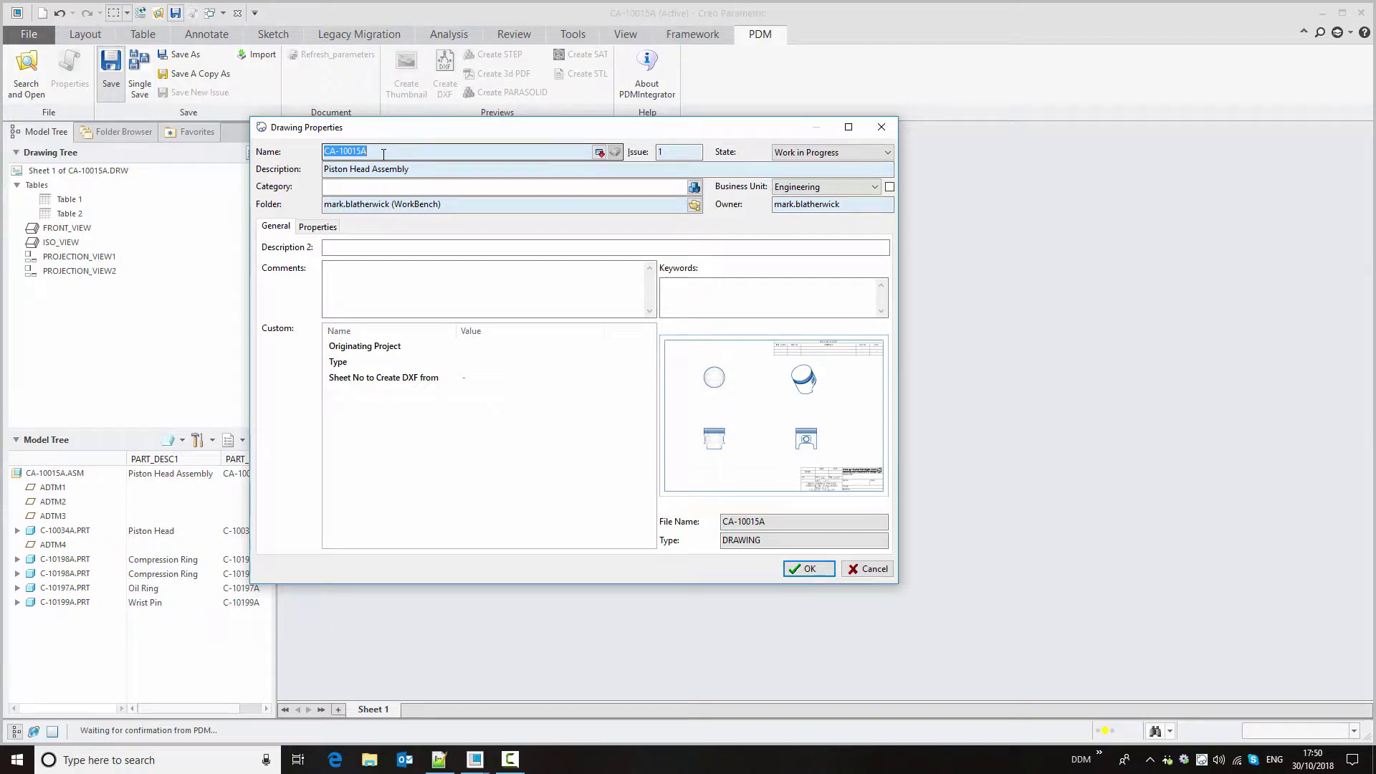
{"action": "left_click", "coordinate": [383, 155]}
{"action": "left_click", "coordinate": [650, 152]}
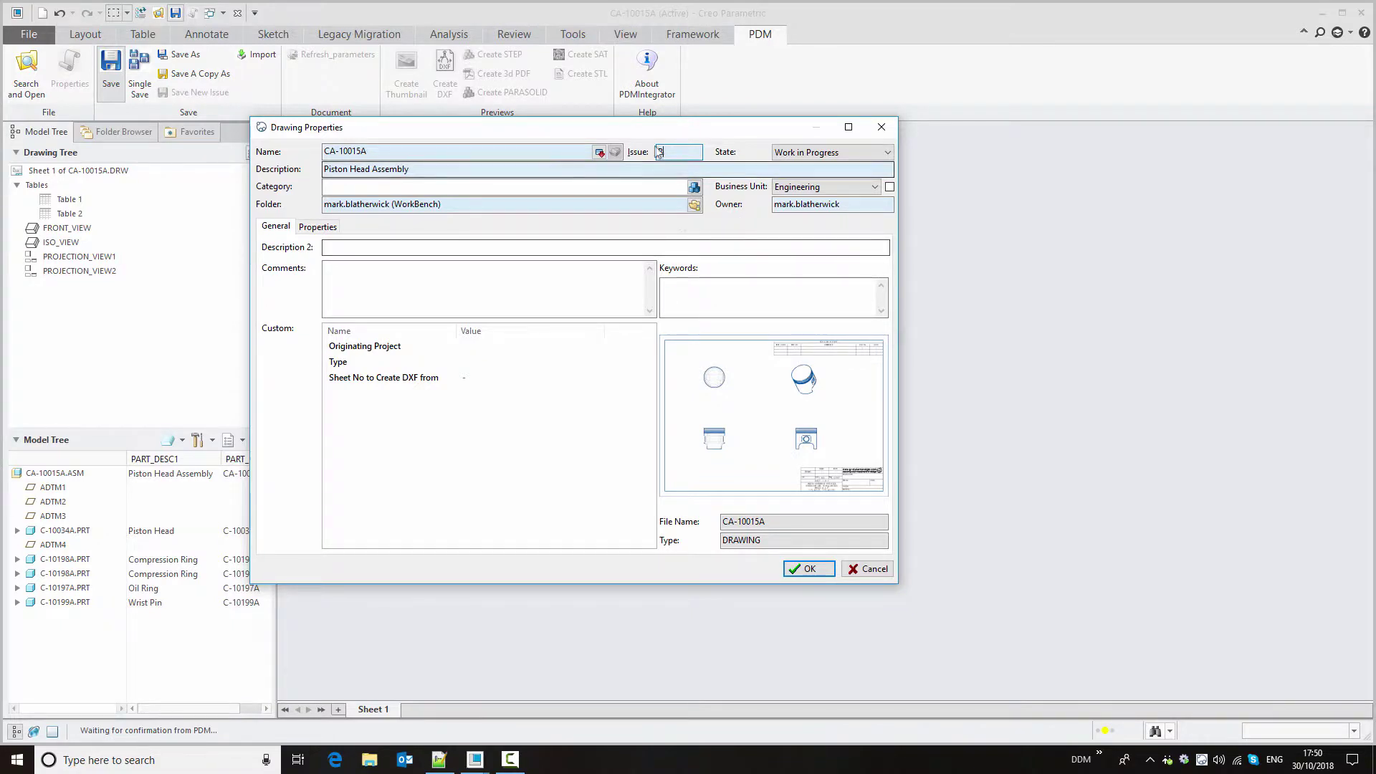
{"action": "left_click", "coordinate": [810, 569]}
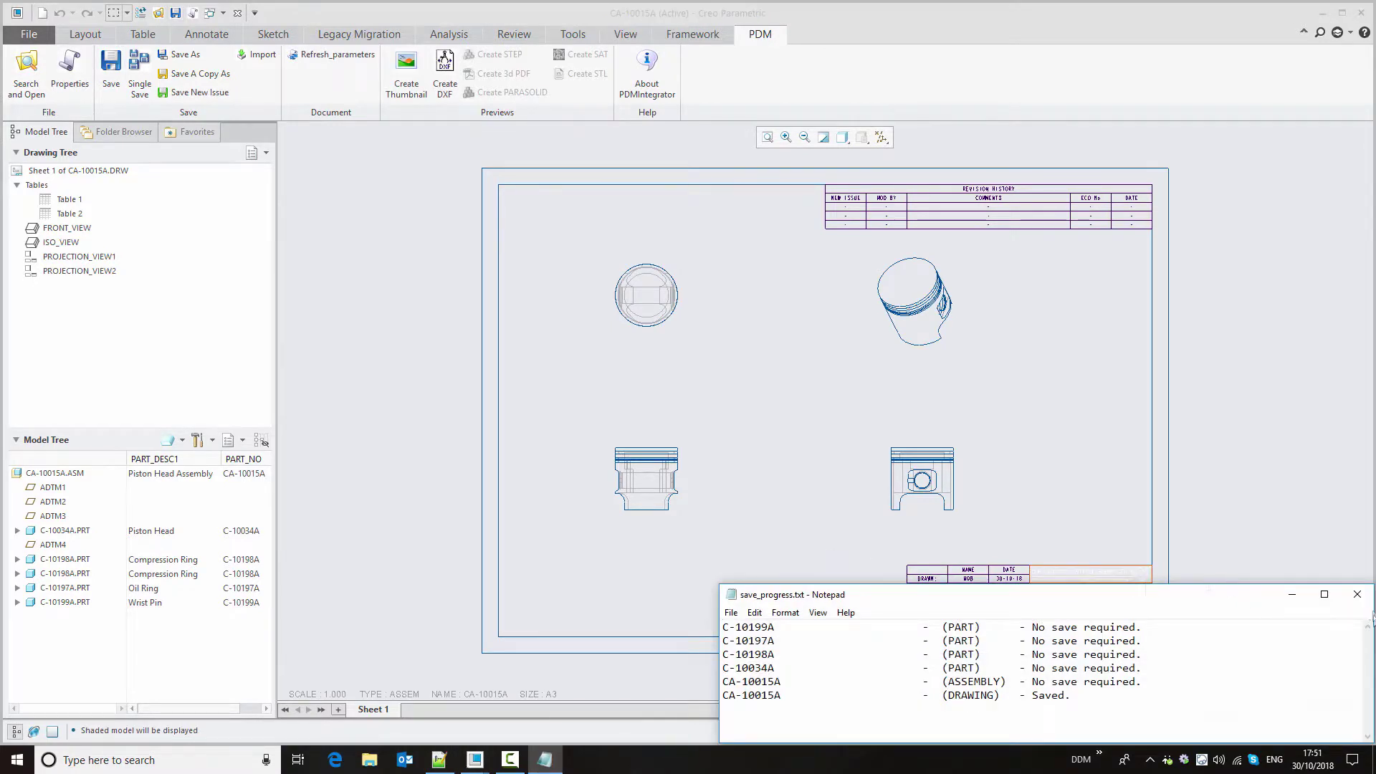
{"action": "left_click", "coordinate": [1357, 595]}
{"action": "scroll", "coordinate": [1090, 669], "scroll_direction": "down", "scroll_amount": 2}
{"action": "scroll", "coordinate": [1069, 653], "scroll_direction": "down", "scroll_amount": 4}
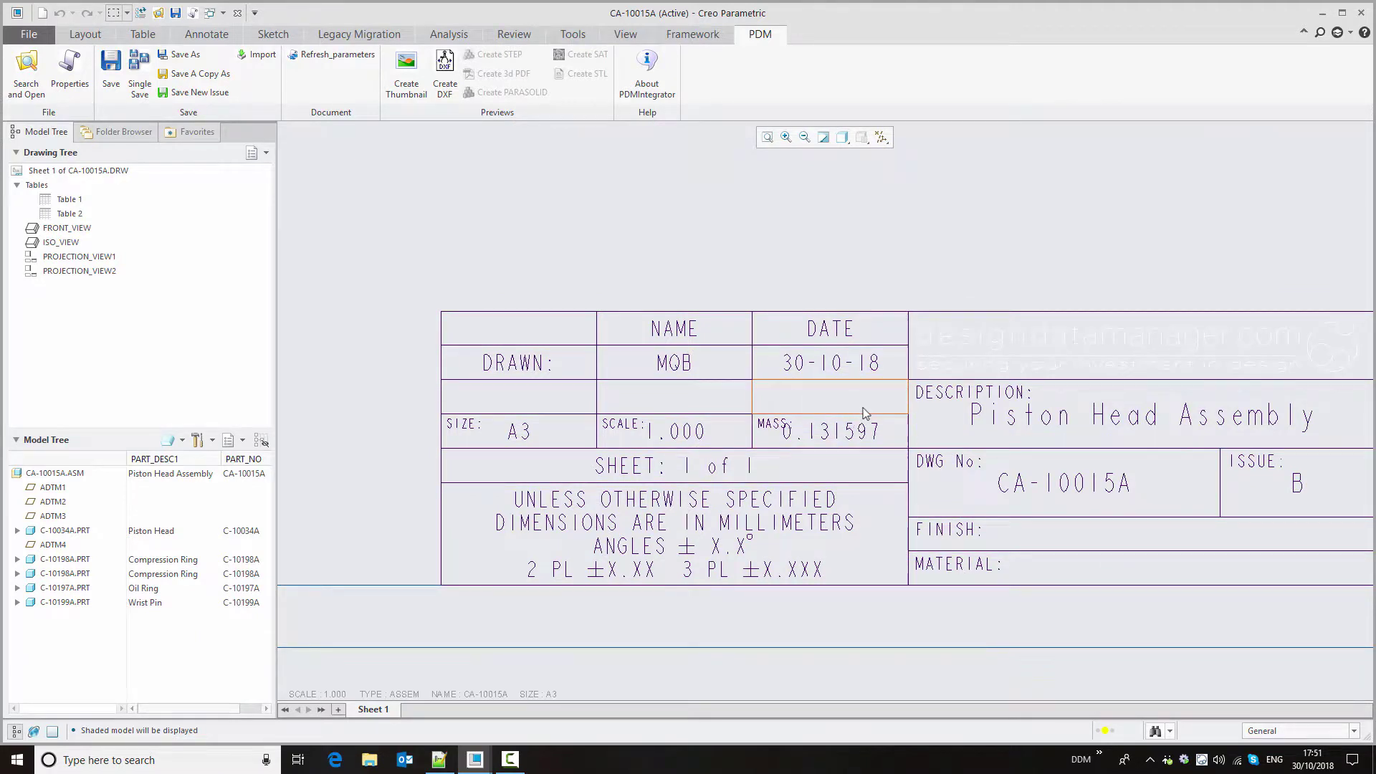
{"action": "scroll", "coordinate": [1116, 467], "scroll_direction": "up", "scroll_amount": 2}
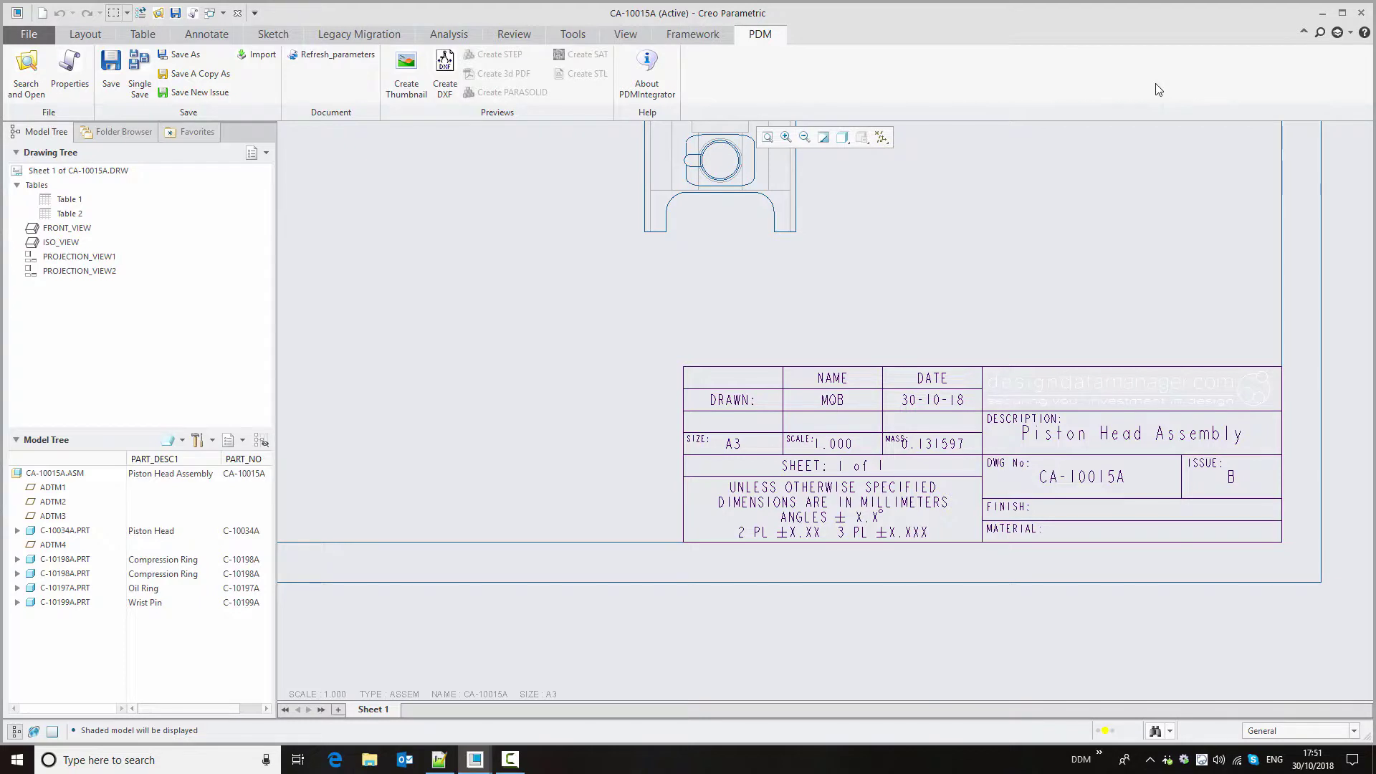
Close the drawing and the assembly and erase all models that are not displayed from the session.
{"action": "left_click", "coordinate": [237, 13]}
{"action": "left_click", "coordinate": [226, 13]}
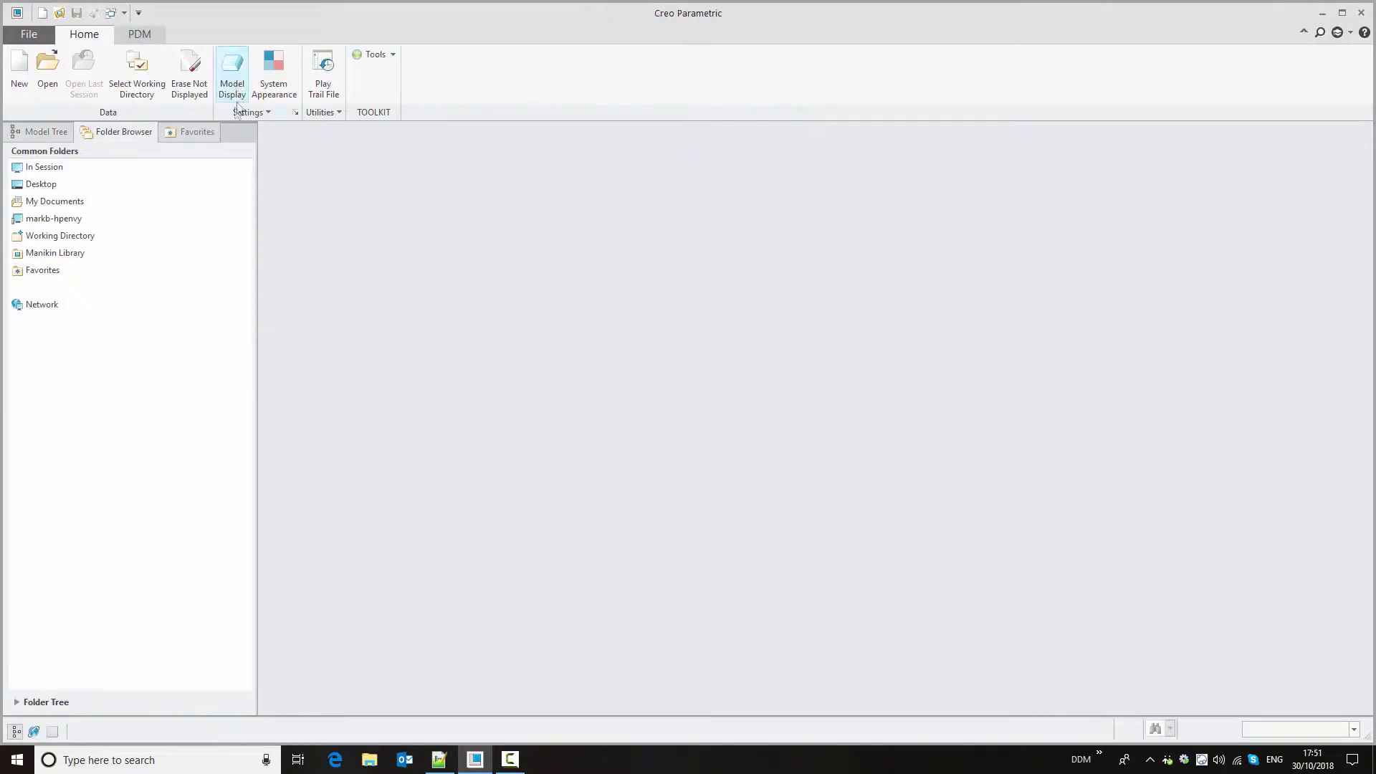
{"action": "left_click", "coordinate": [189, 71]}
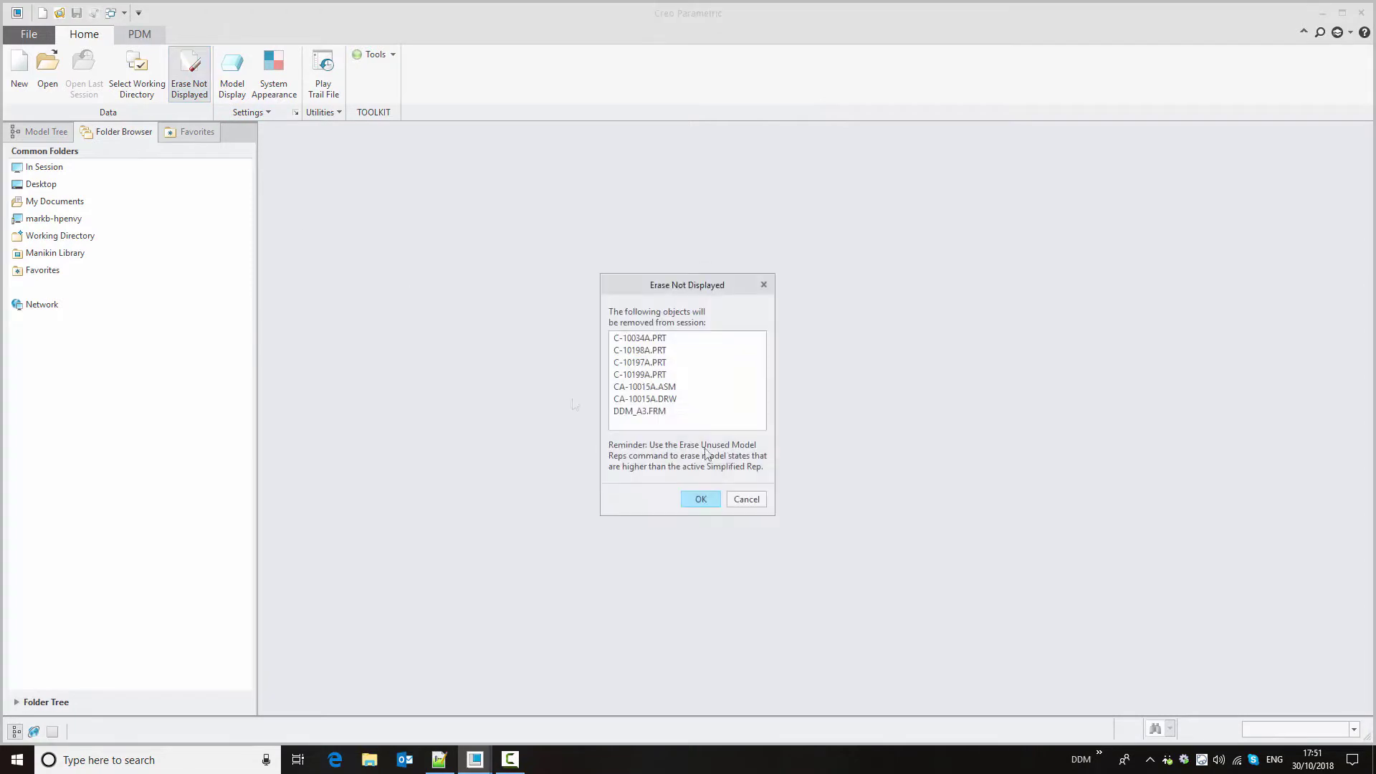
{"action": "left_click", "coordinate": [701, 499]}
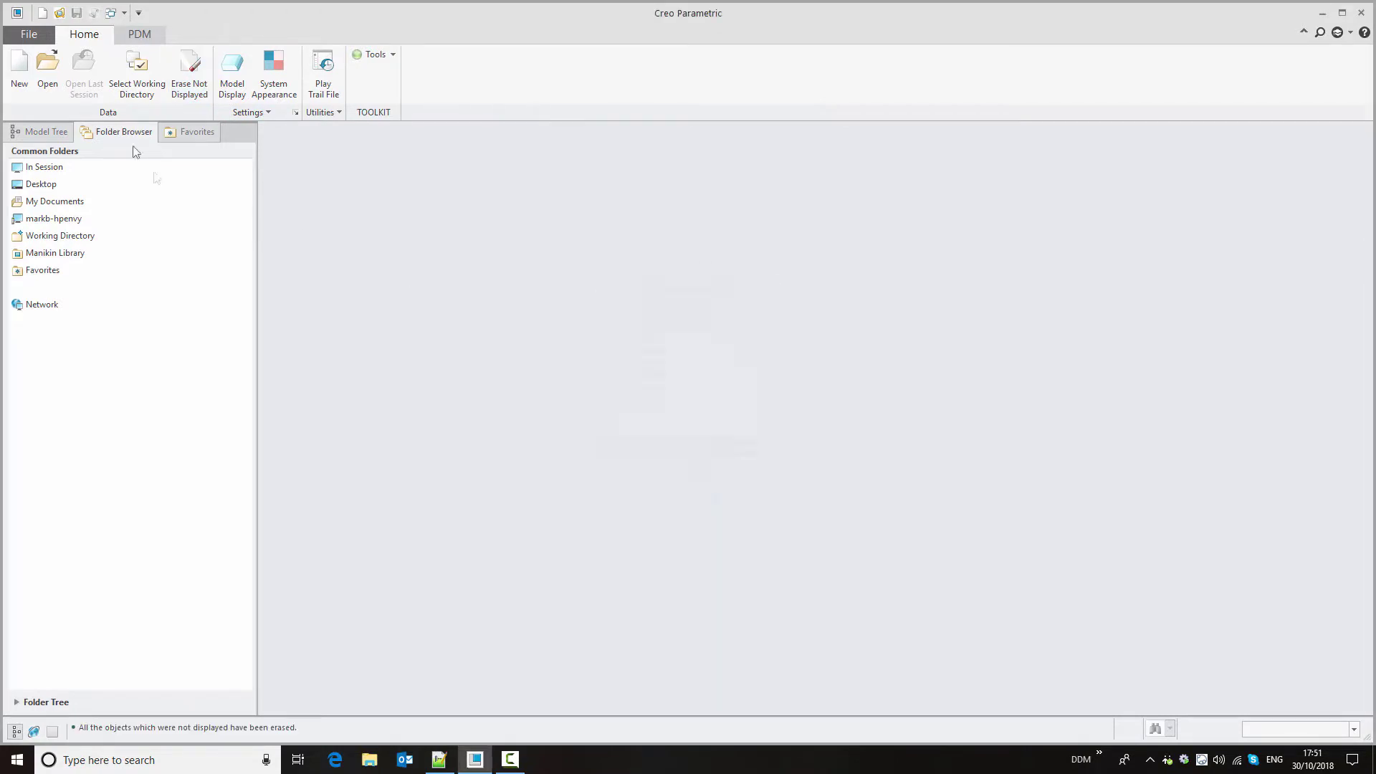
Switch to DDM and preview the piston head assembly drawing CA-10015A, issue B, as a PDF.
{"action": "left_click", "coordinate": [61, 14]}
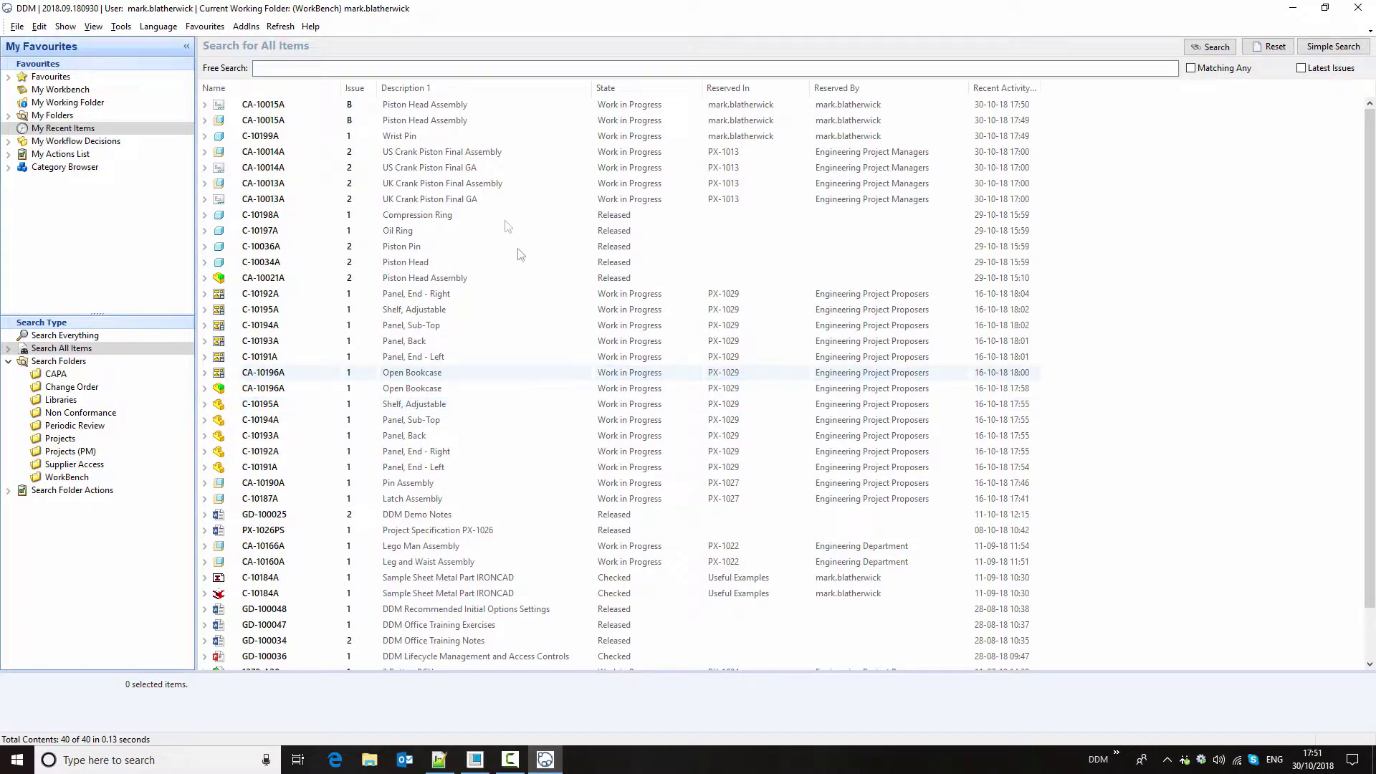
{"action": "left_click", "coordinate": [452, 106]}
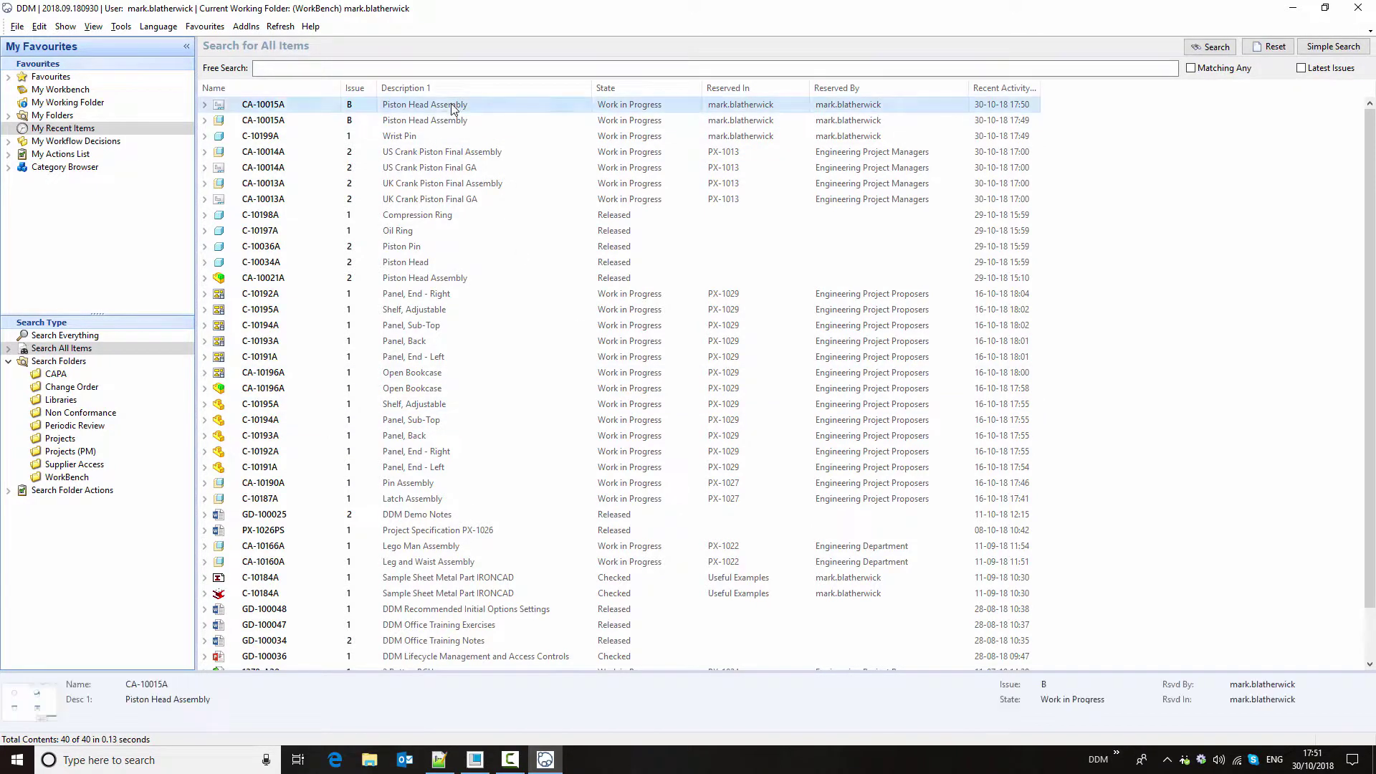
{"action": "right_click", "coordinate": [318, 109]}
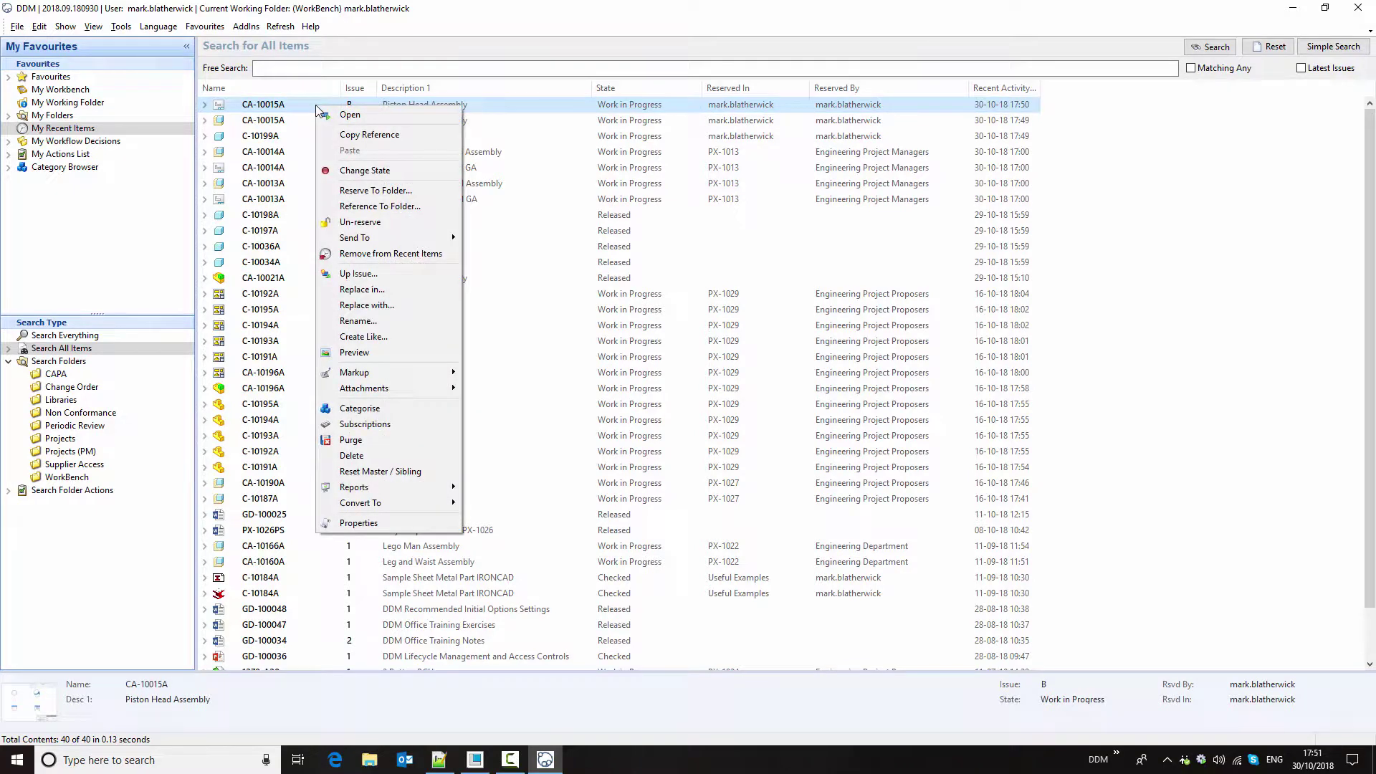
{"action": "left_click", "coordinate": [393, 352]}
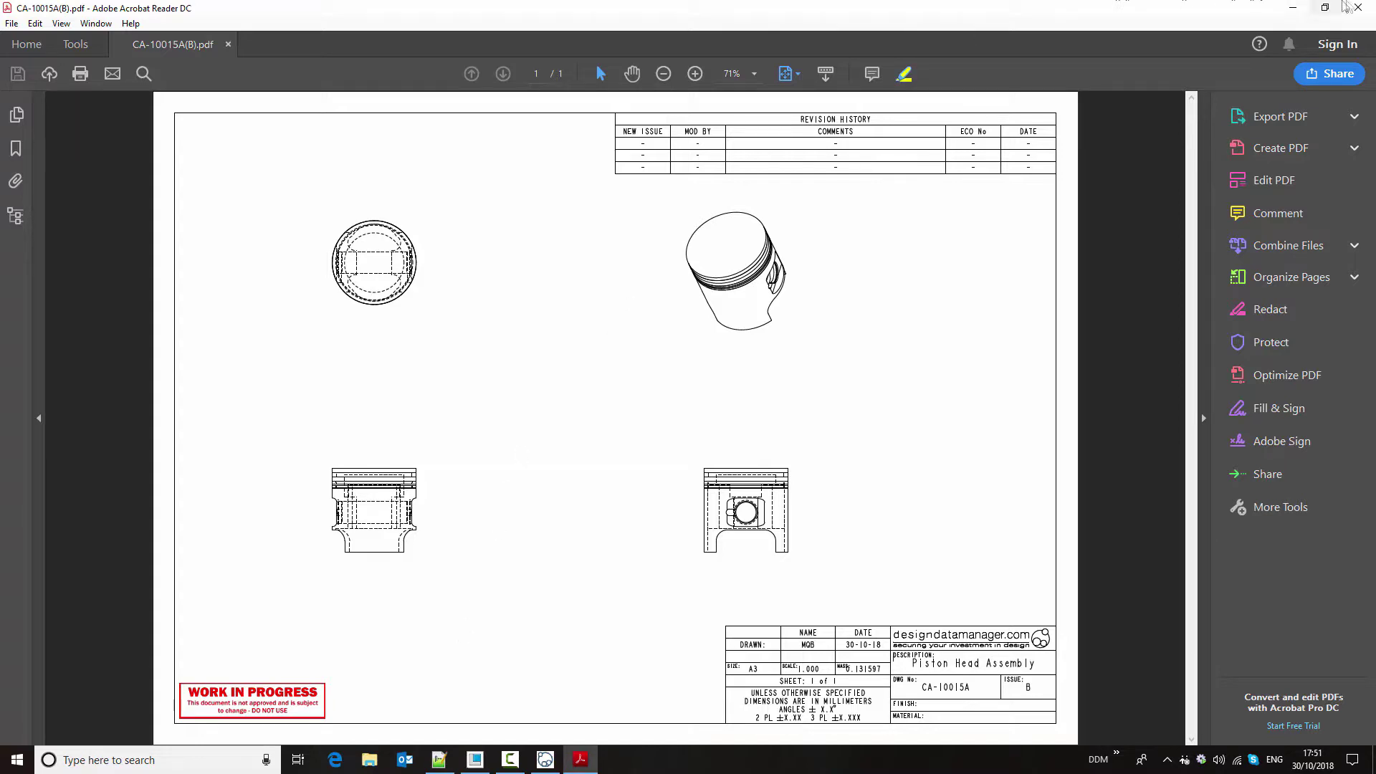
{"action": "left_click", "coordinate": [1362, 7]}
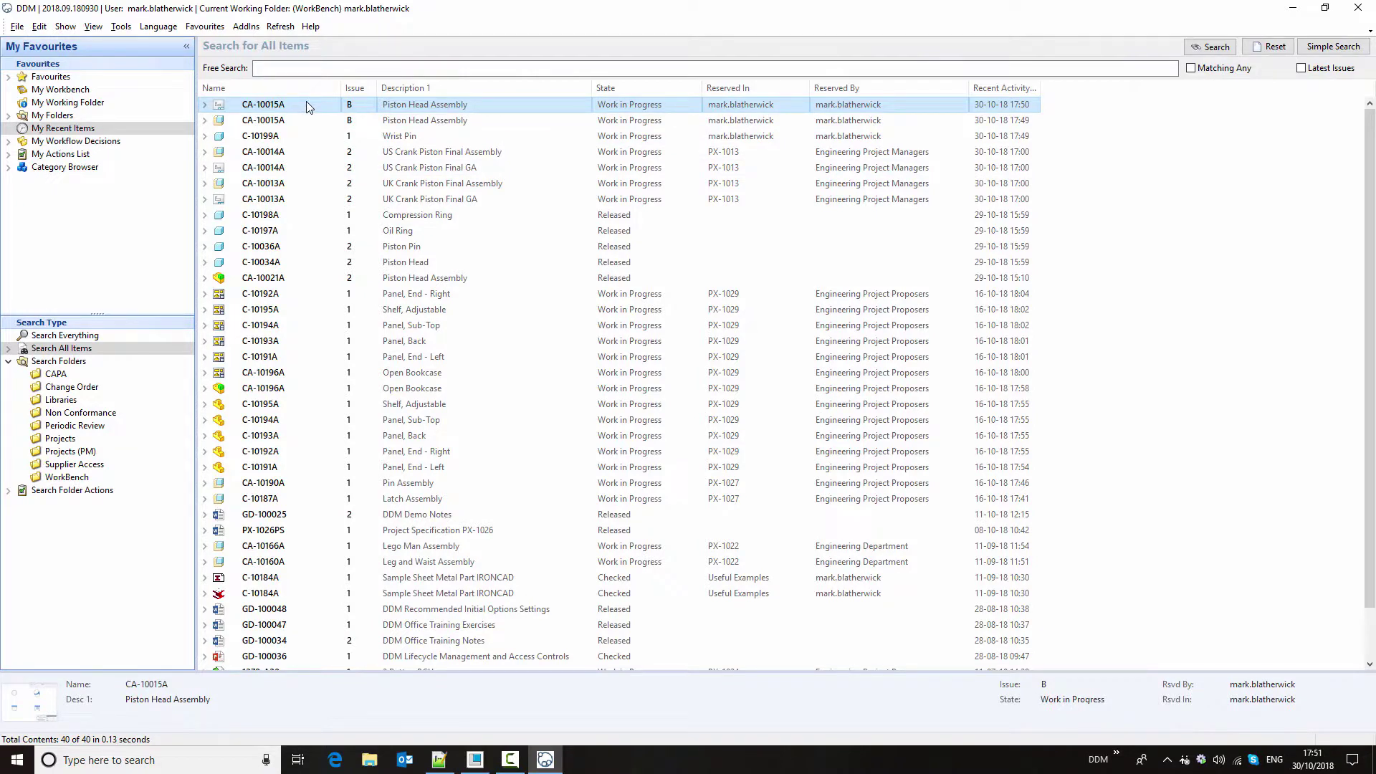
Examine the structure of drawing CA-10015A and its assembly's components, associated drawings and where-used items, then refresh the recent items list.
{"action": "left_click", "coordinate": [204, 105]}
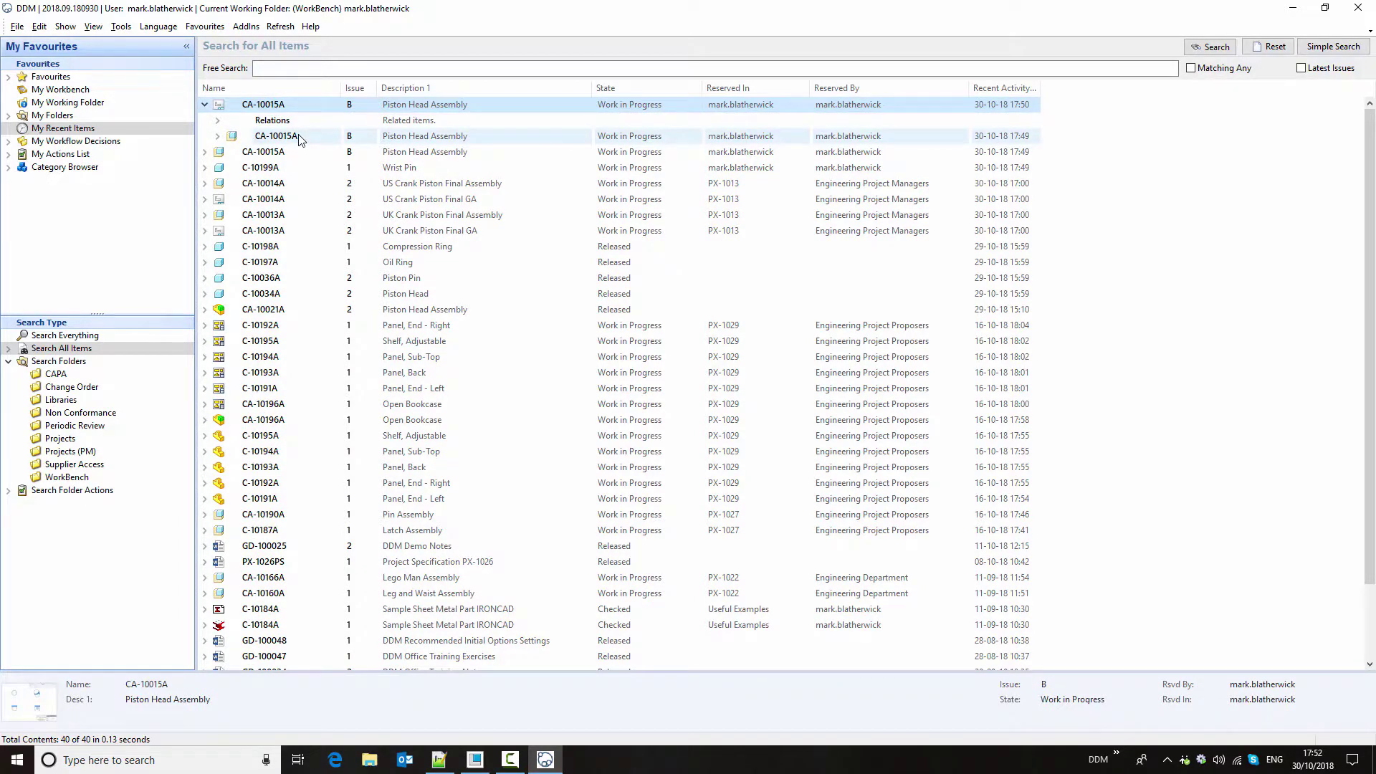
{"action": "left_click", "coordinate": [219, 137]}
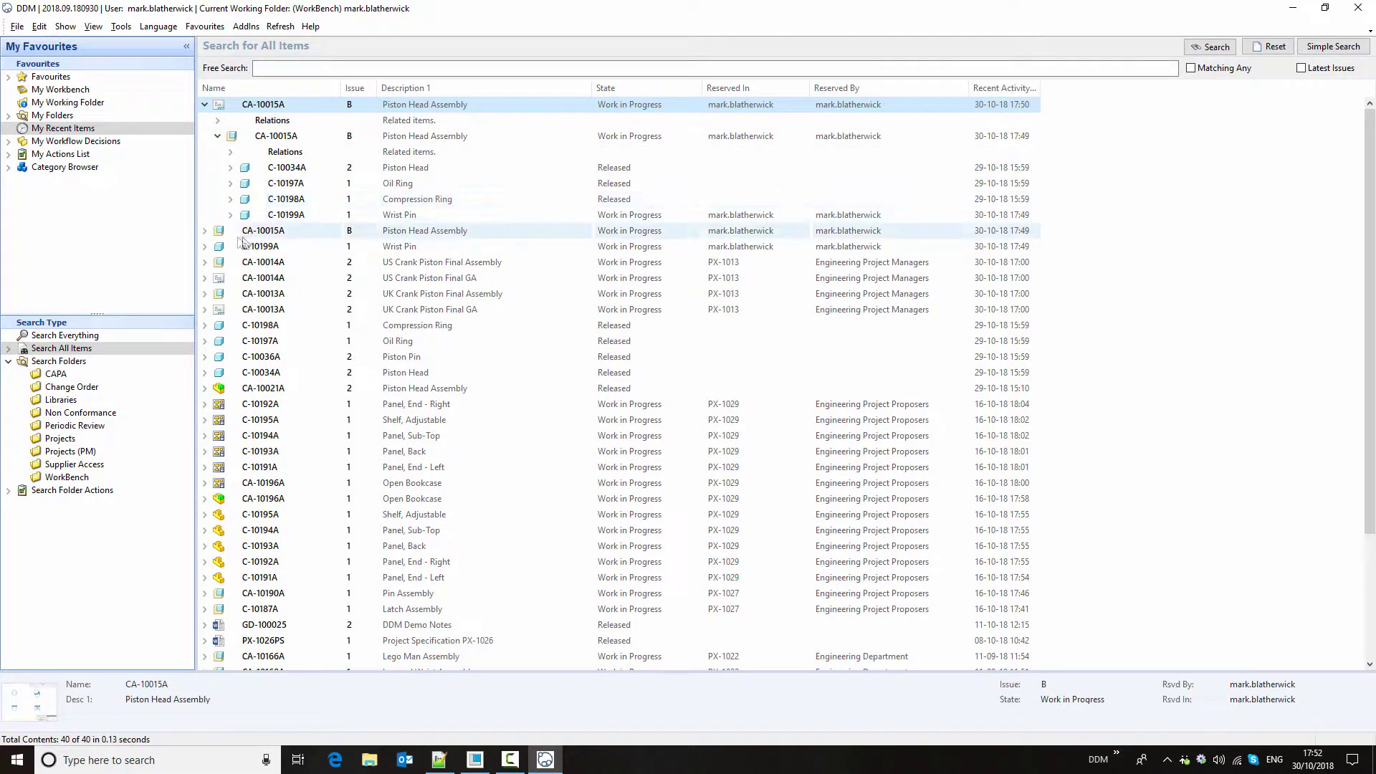
{"action": "left_click", "coordinate": [205, 231]}
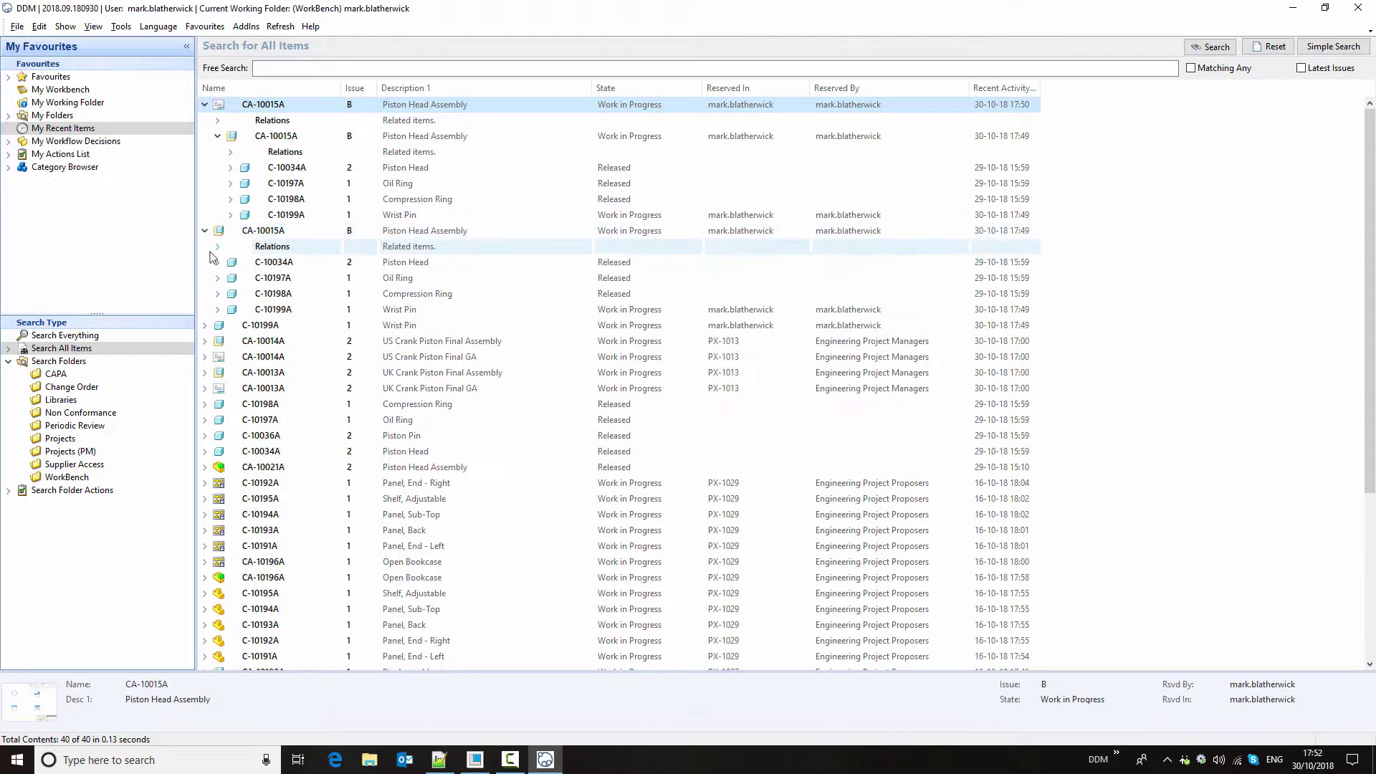
{"action": "left_click", "coordinate": [217, 246]}
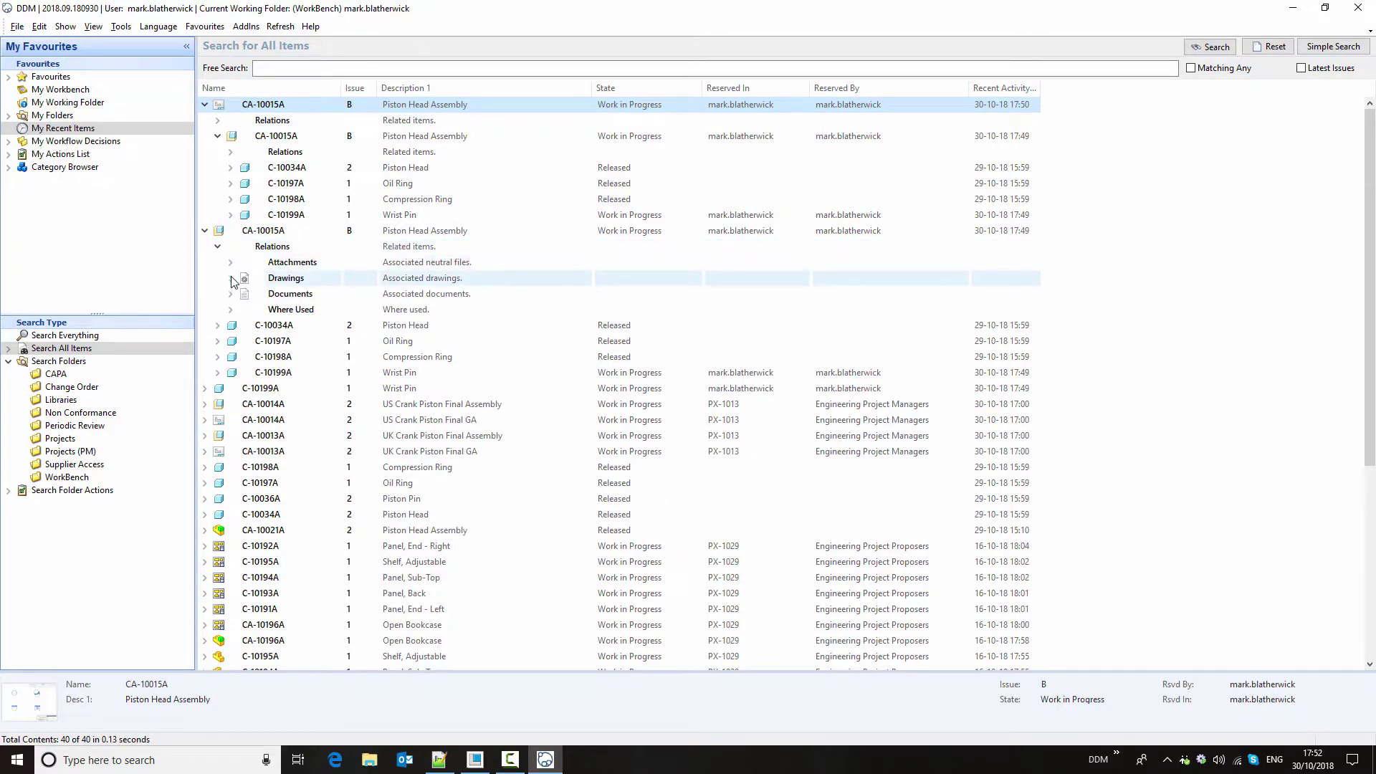
{"action": "left_click", "coordinate": [231, 278]}
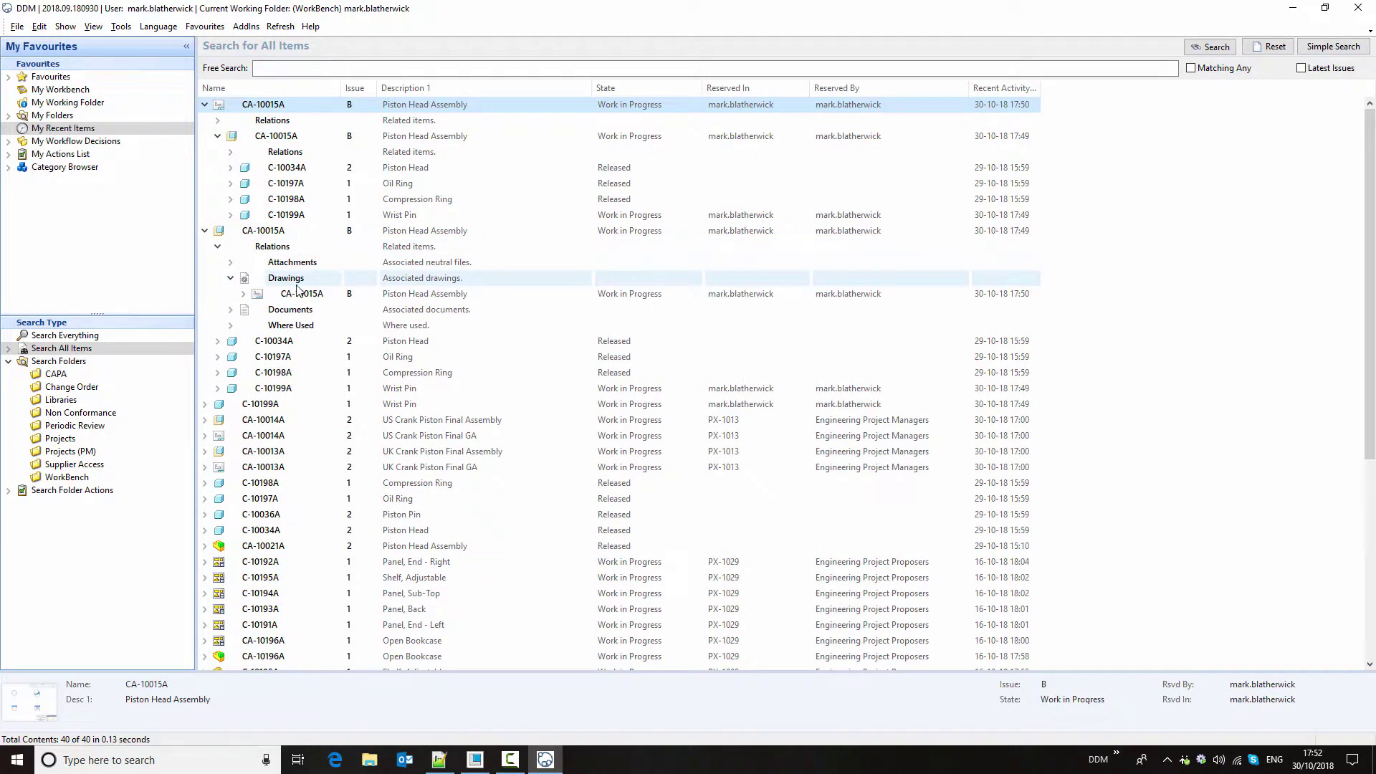
{"action": "left_click", "coordinate": [231, 326]}
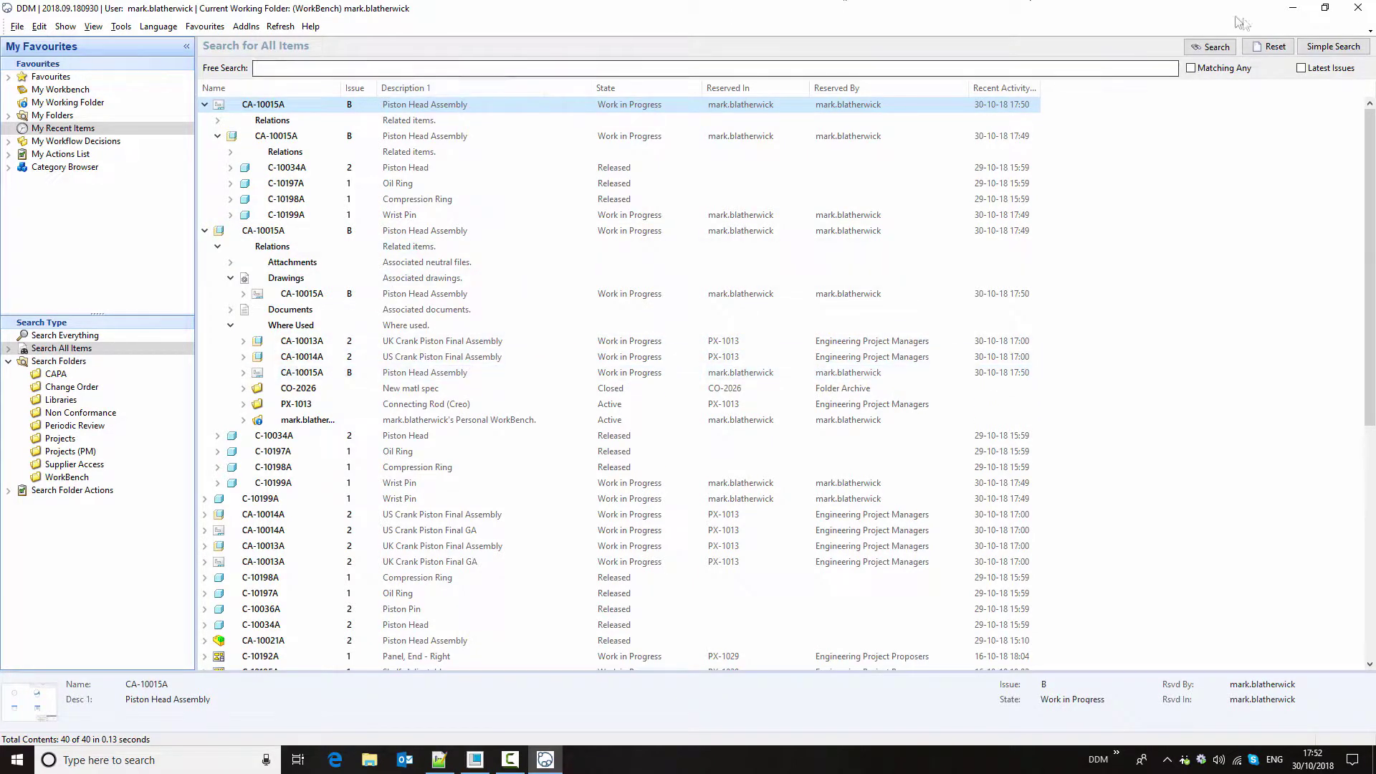
{"action": "left_click", "coordinate": [1211, 46]}
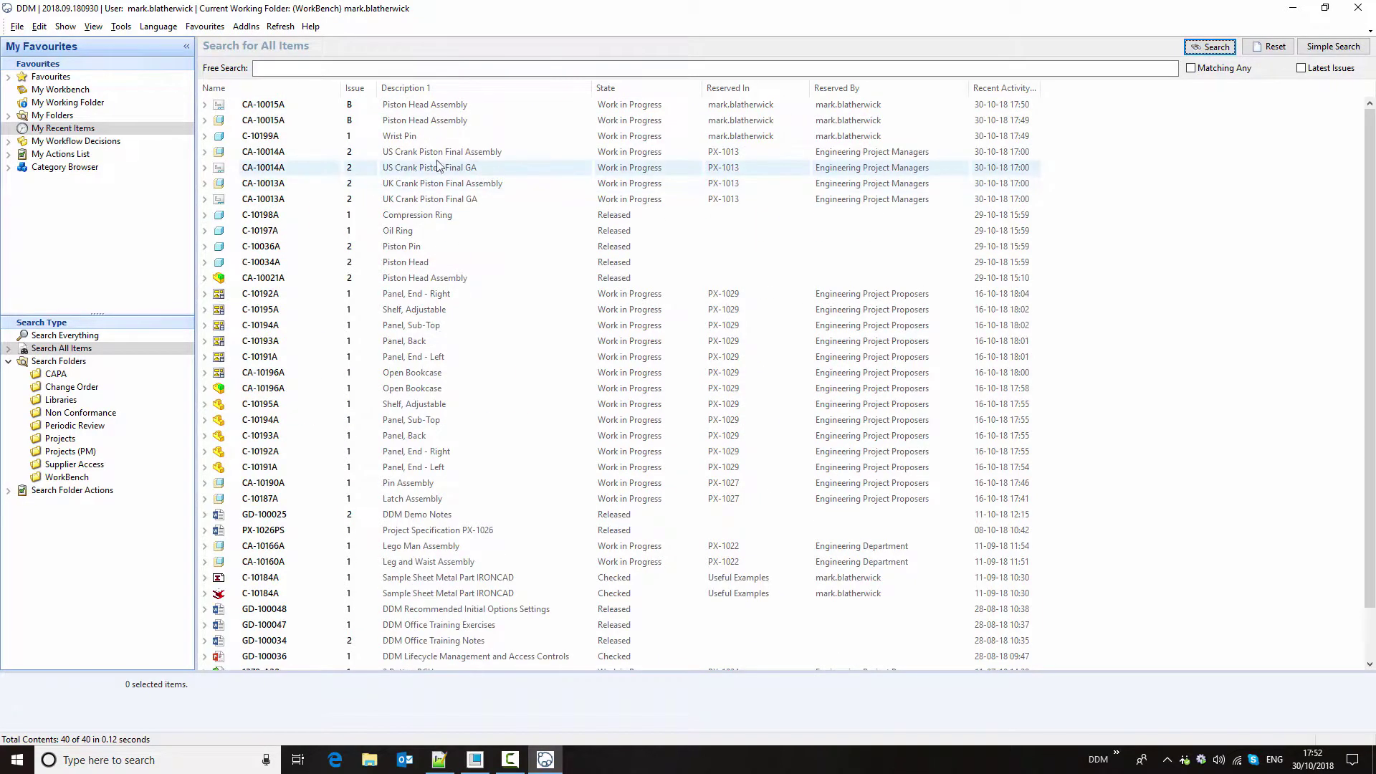
Start a state change on drawing CA-10015A and select the drawing, its assembly CA-10015A and wrist pin C-10199A.
{"action": "left_click", "coordinate": [265, 105]}
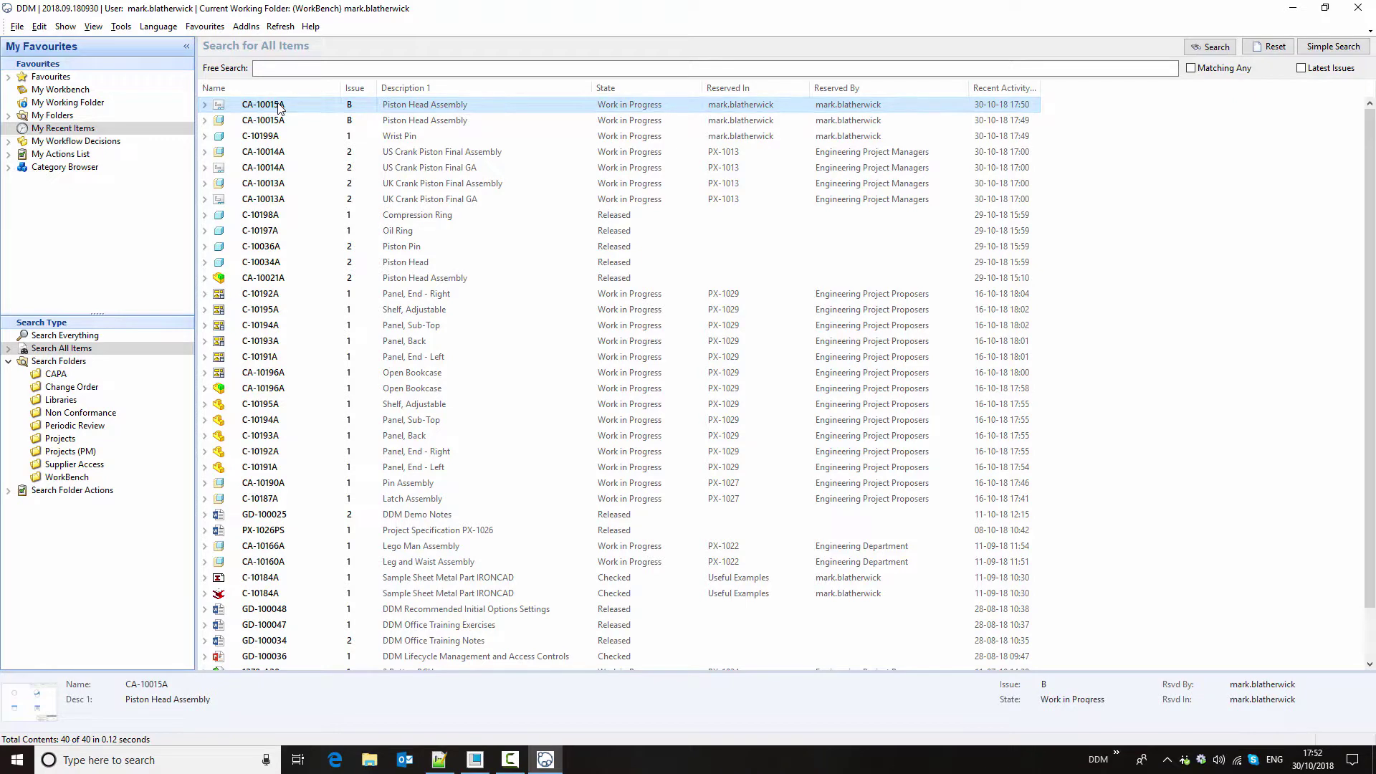
{"action": "right_click", "coordinate": [279, 108]}
{"action": "left_click", "coordinate": [327, 169]}
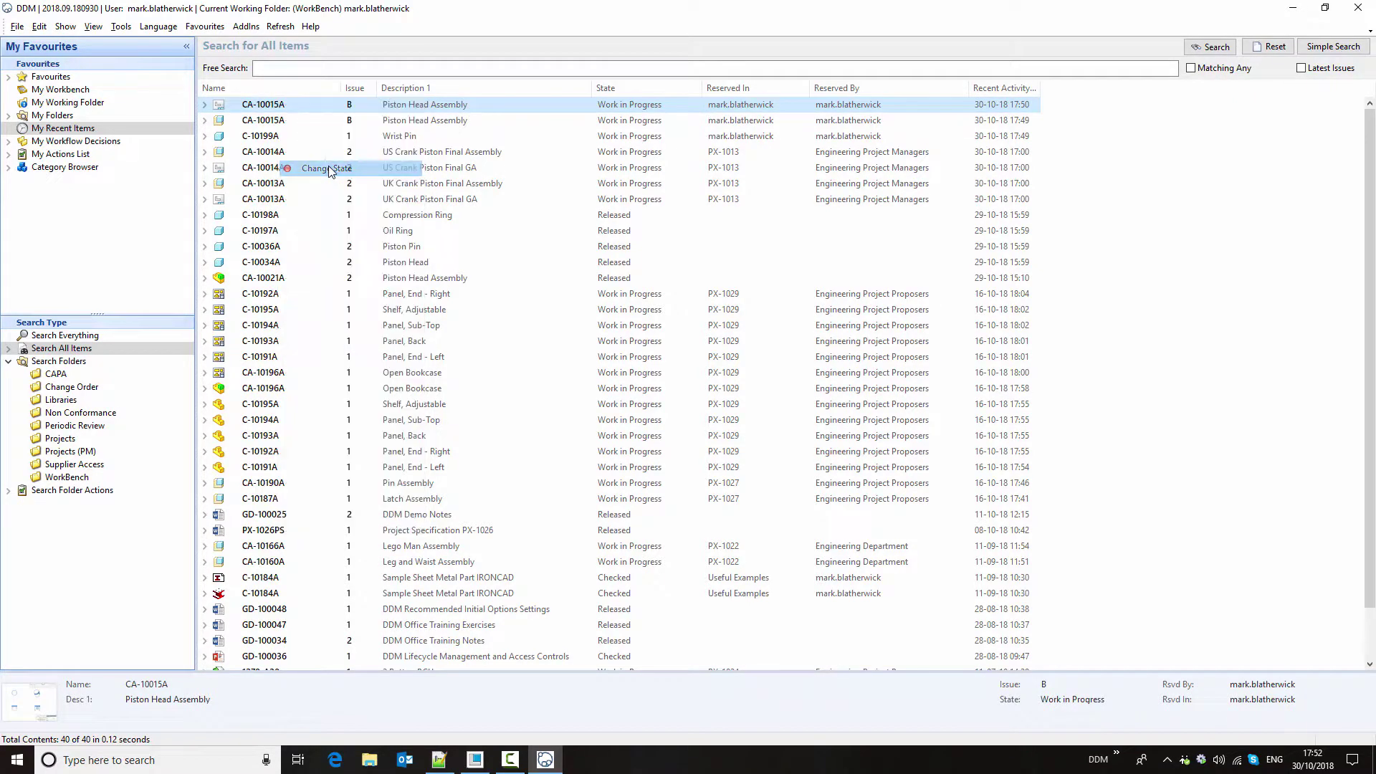
{"action": "left_click", "coordinate": [225, 152]}
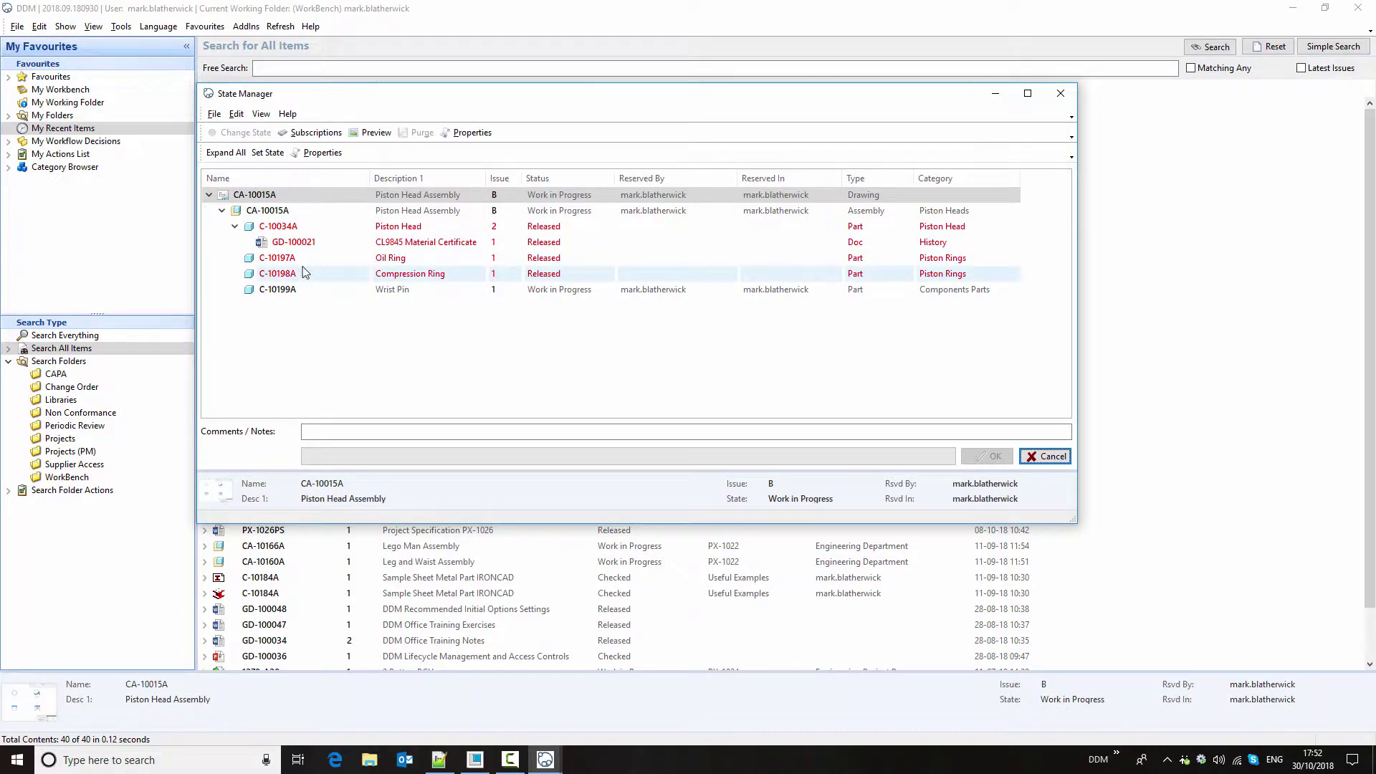
{"action": "left_click", "coordinate": [281, 210], "text": "ctrl"}
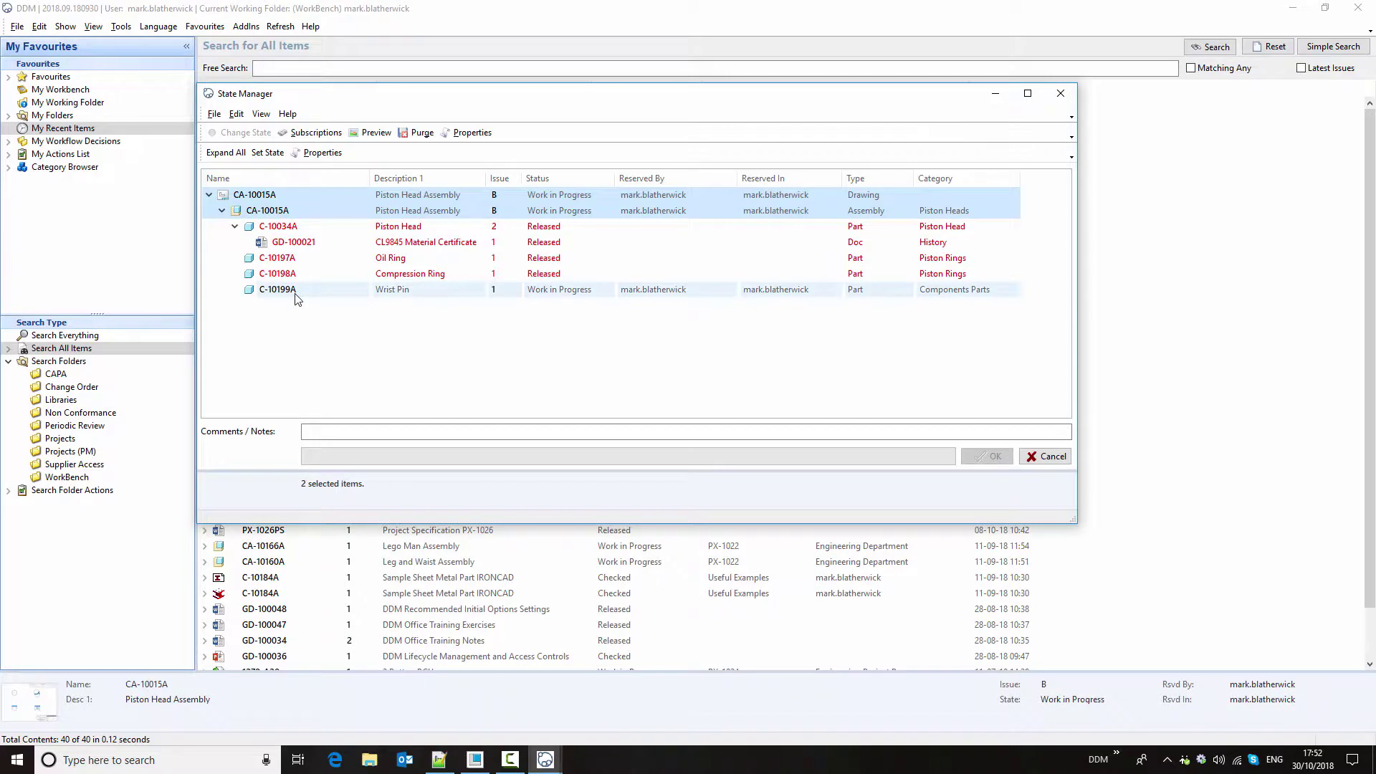
{"action": "left_click", "coordinate": [295, 290], "text": "ctrl"}
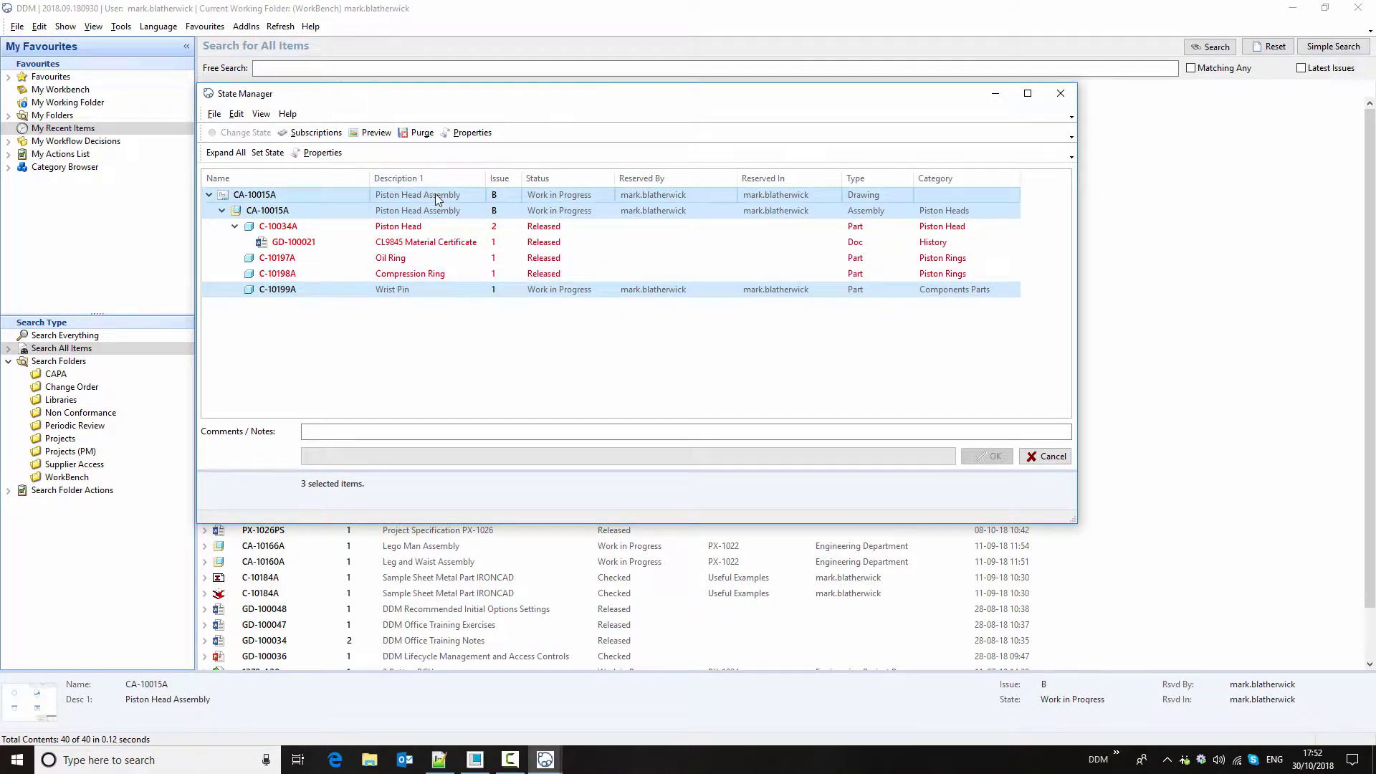
Set the three selected items to Released with the comment "First Release for Manufacture".
{"action": "left_click", "coordinate": [271, 155]}
{"action": "left_click", "coordinate": [215, 61]}
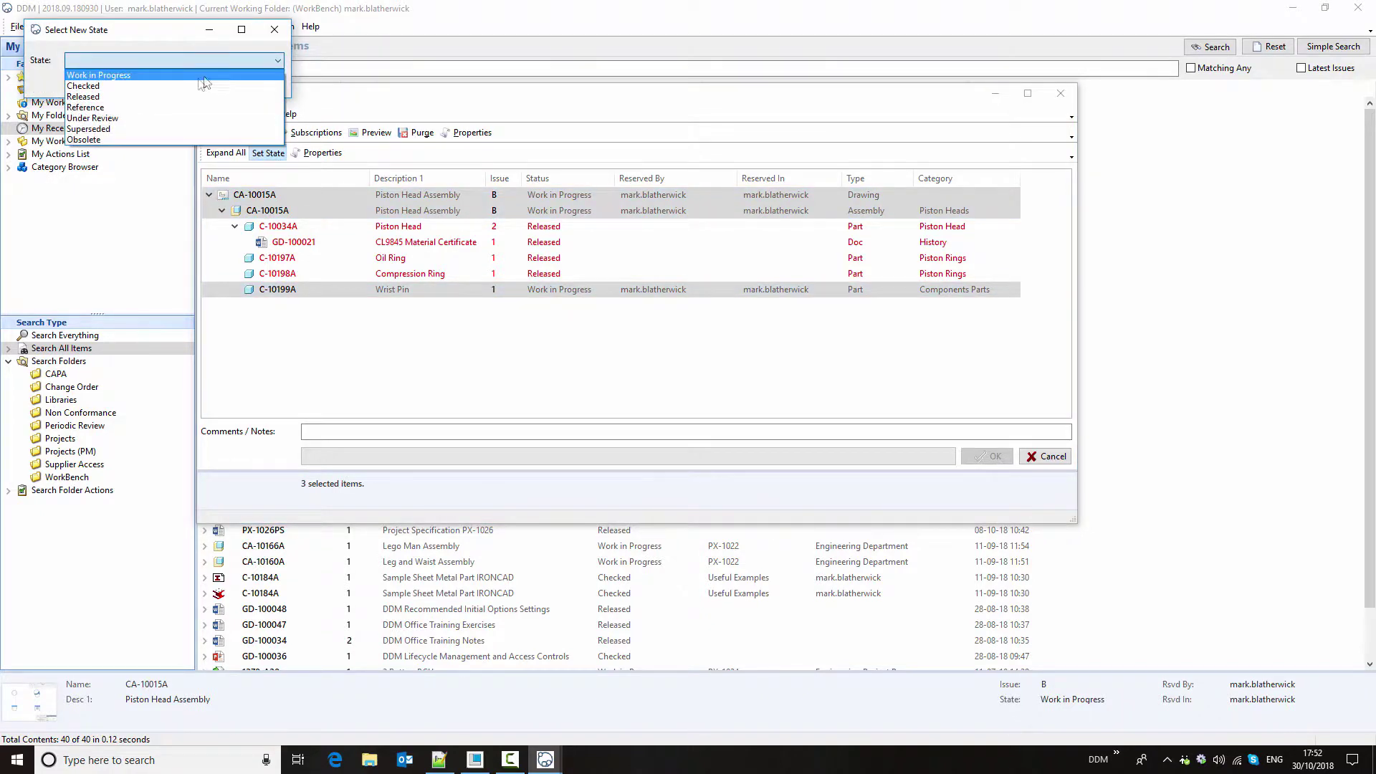
{"action": "left_click", "coordinate": [183, 107]}
{"action": "left_click", "coordinate": [184, 60]}
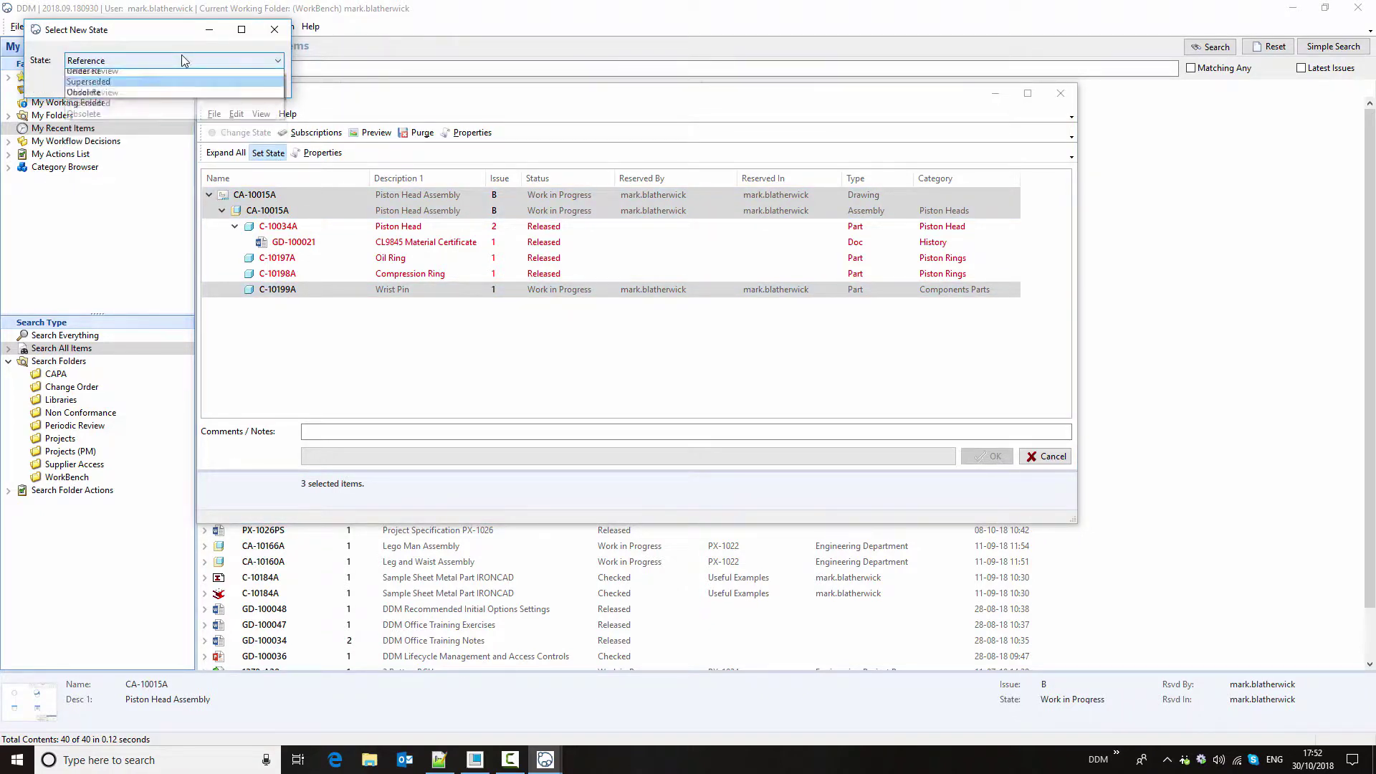
{"action": "left_click", "coordinate": [161, 96]}
{"action": "left_click", "coordinate": [200, 83]}
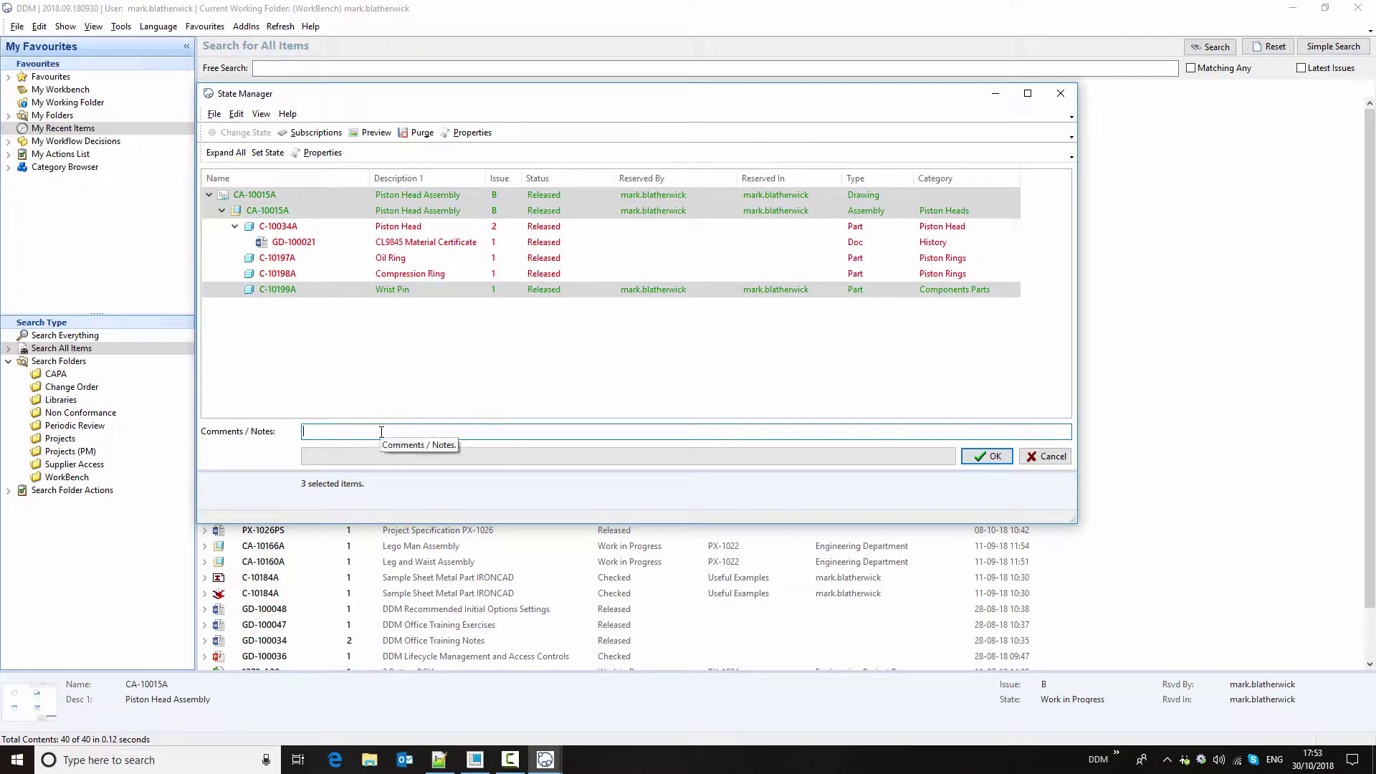
{"action": "type", "text": "First Release for Manufacture"}
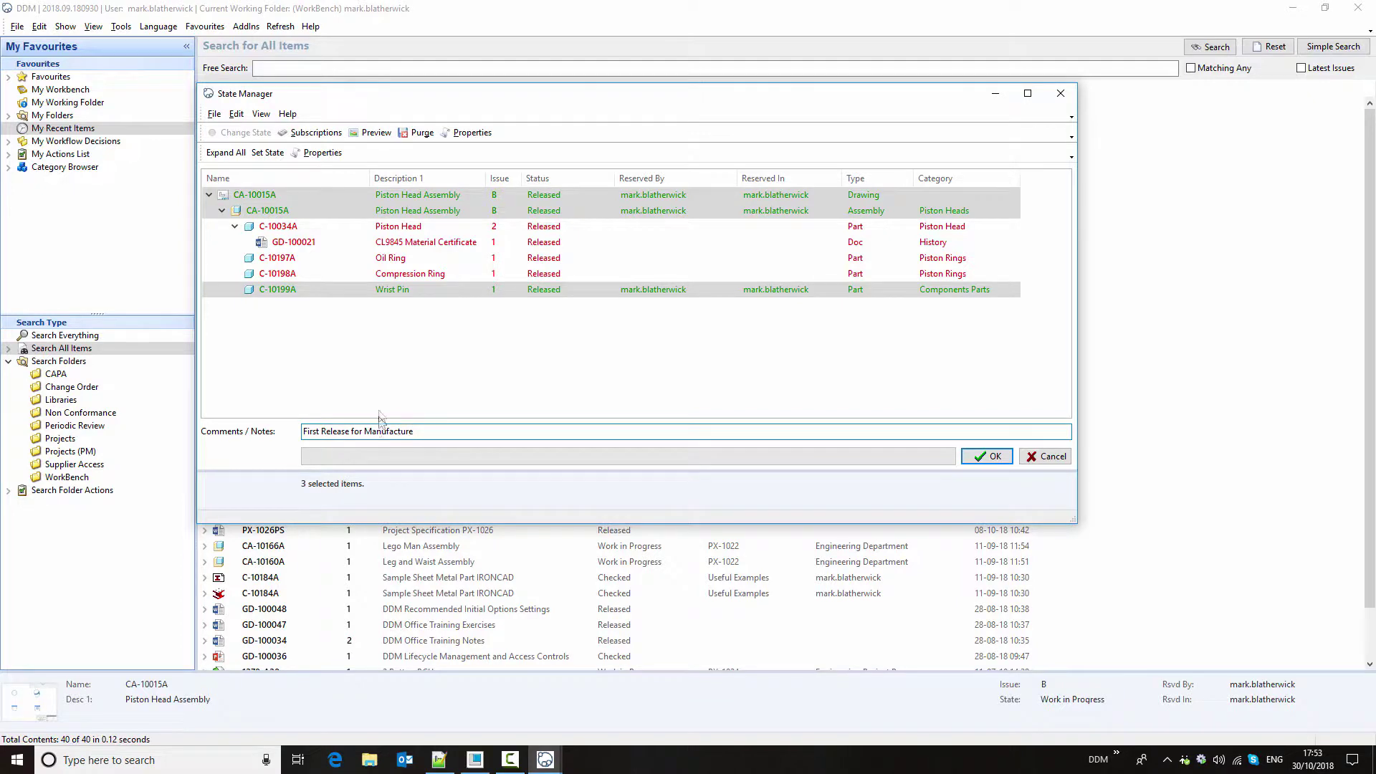
{"action": "left_click", "coordinate": [984, 457]}
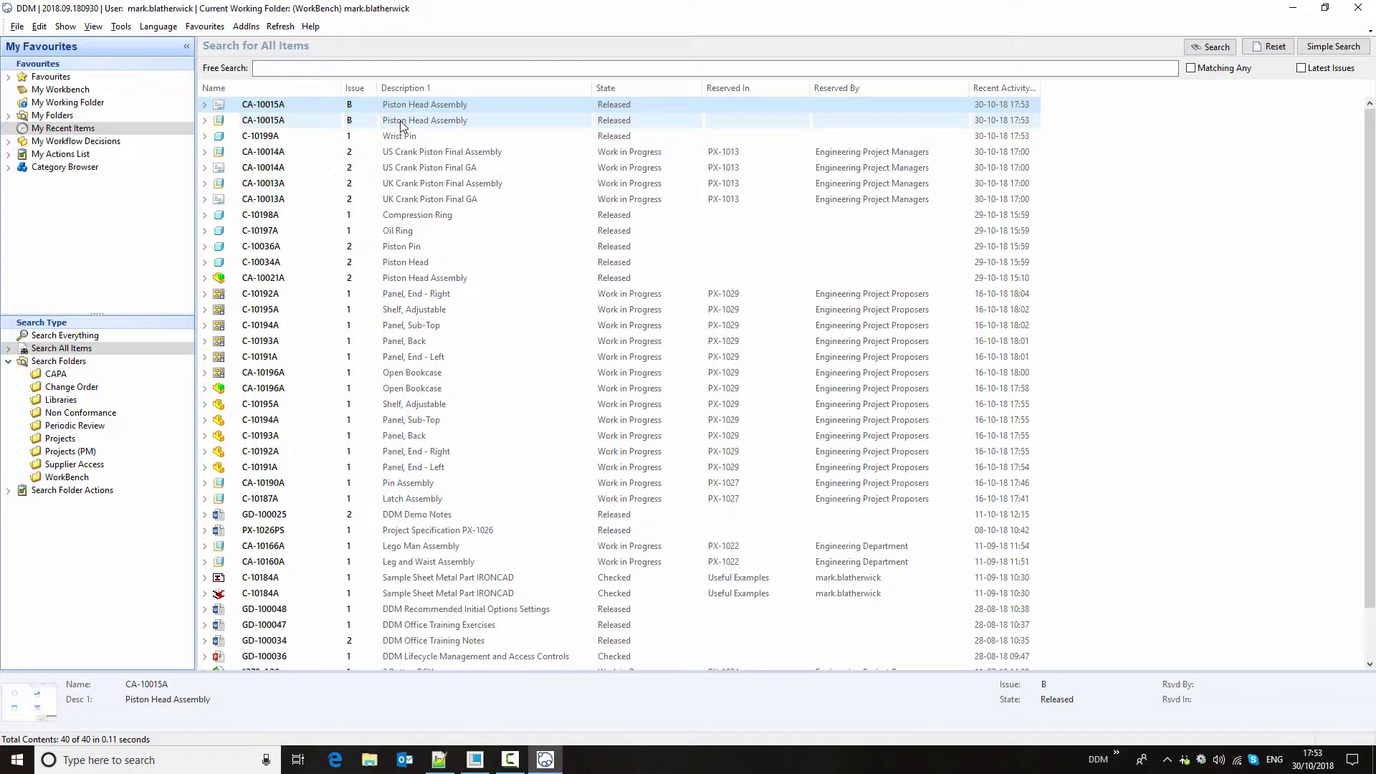
Load the released piston head assembly CA-10015A, issue B, with its stored components into Creo Parametric.
{"action": "double_click", "coordinate": [310, 122]}
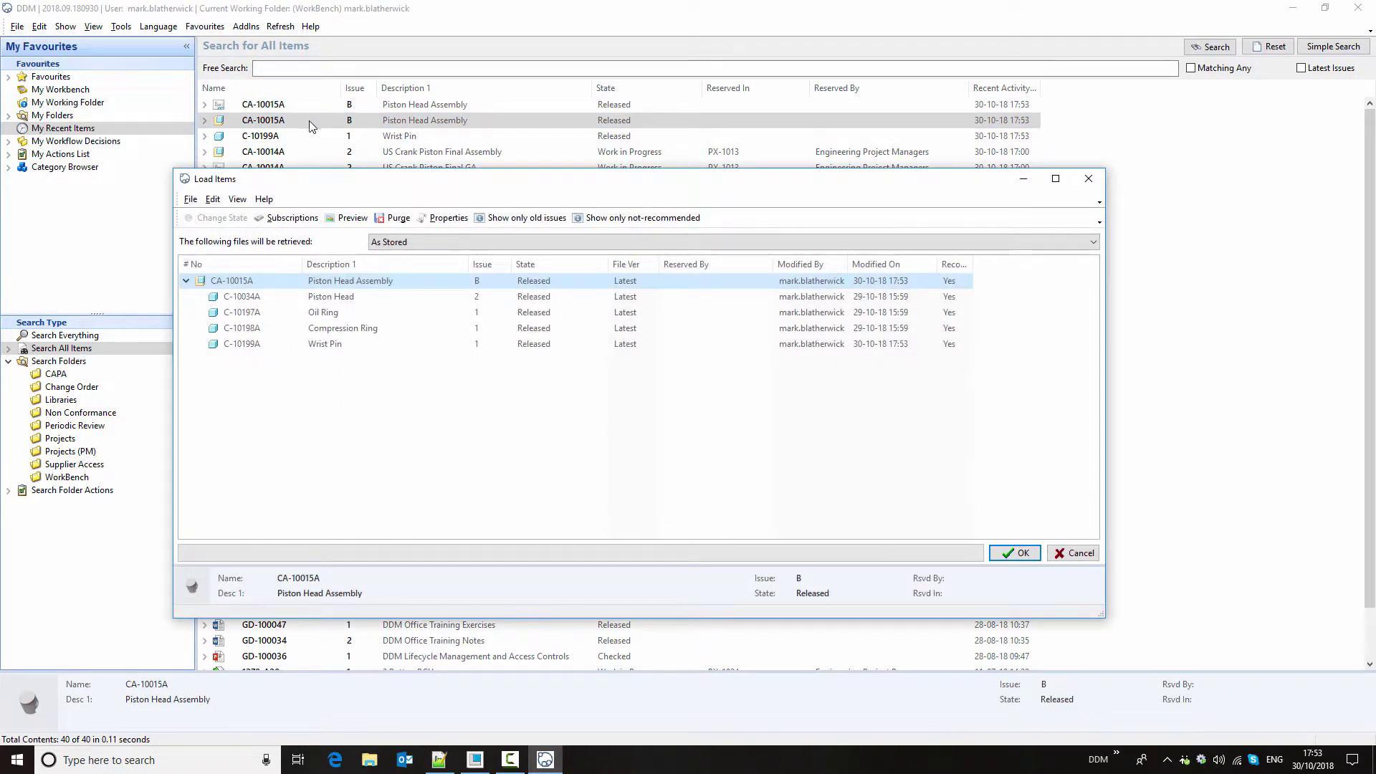
{"action": "left_click", "coordinate": [1017, 557]}
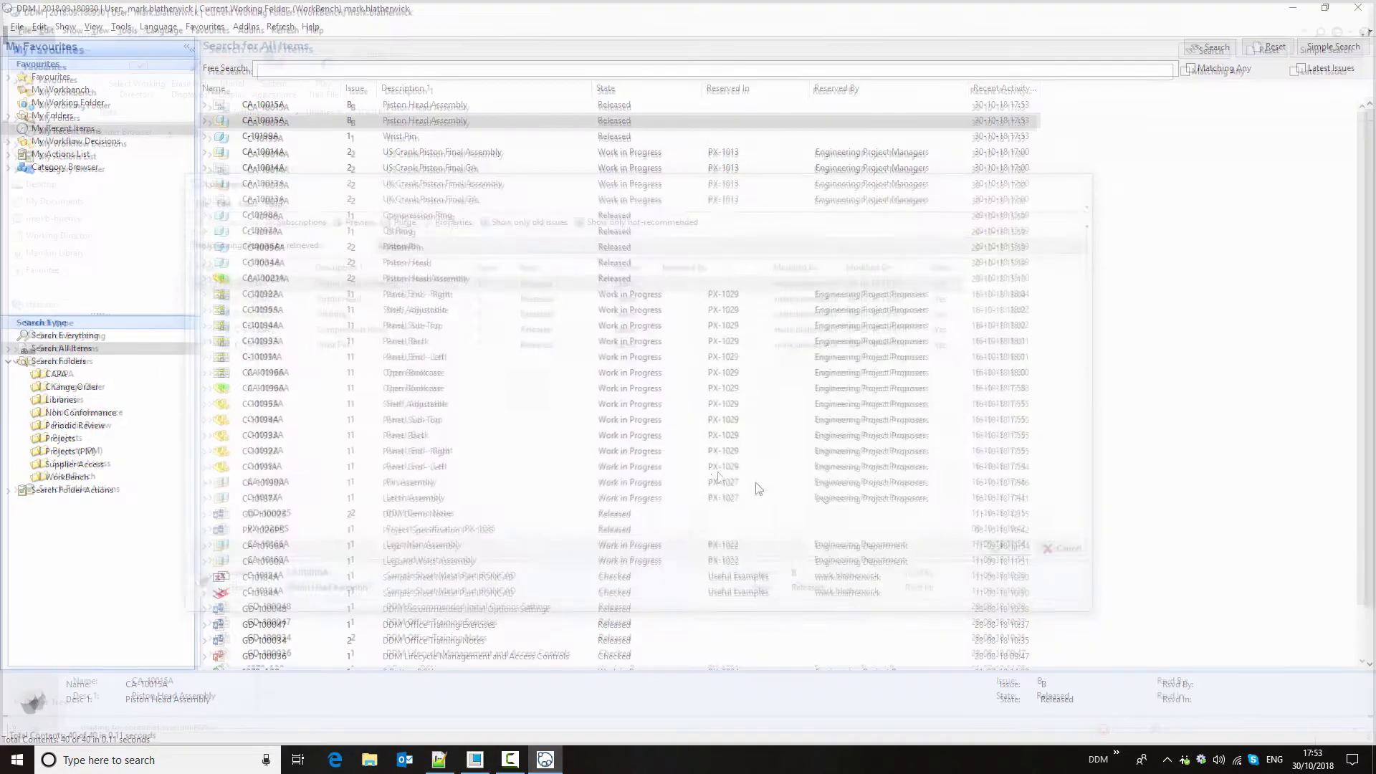
{"action": "middle_click_drag", "start_coordinate": [493, 454], "coordinate": [479, 441]}
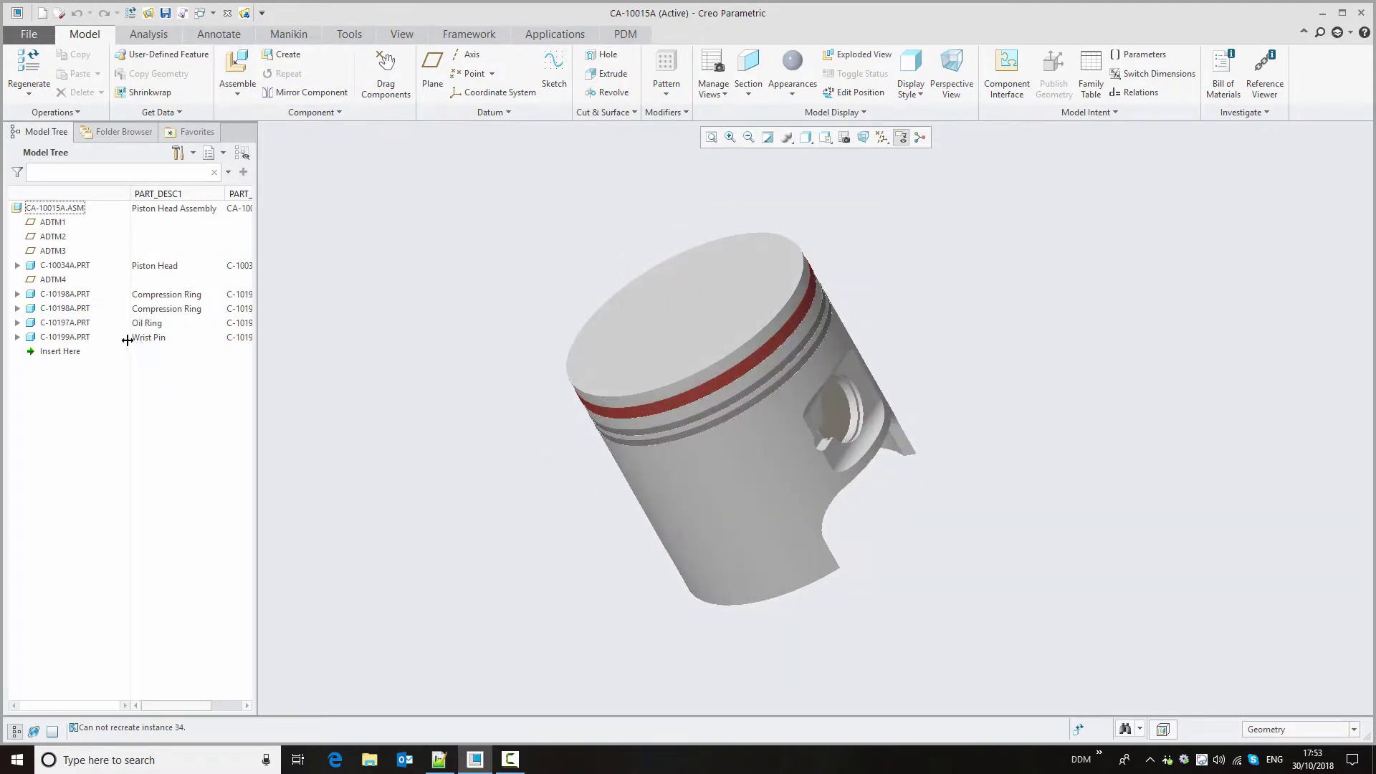
Open wrist pin C-10199A from the assembly as a separate part.
{"action": "left_click", "coordinate": [80, 339]}
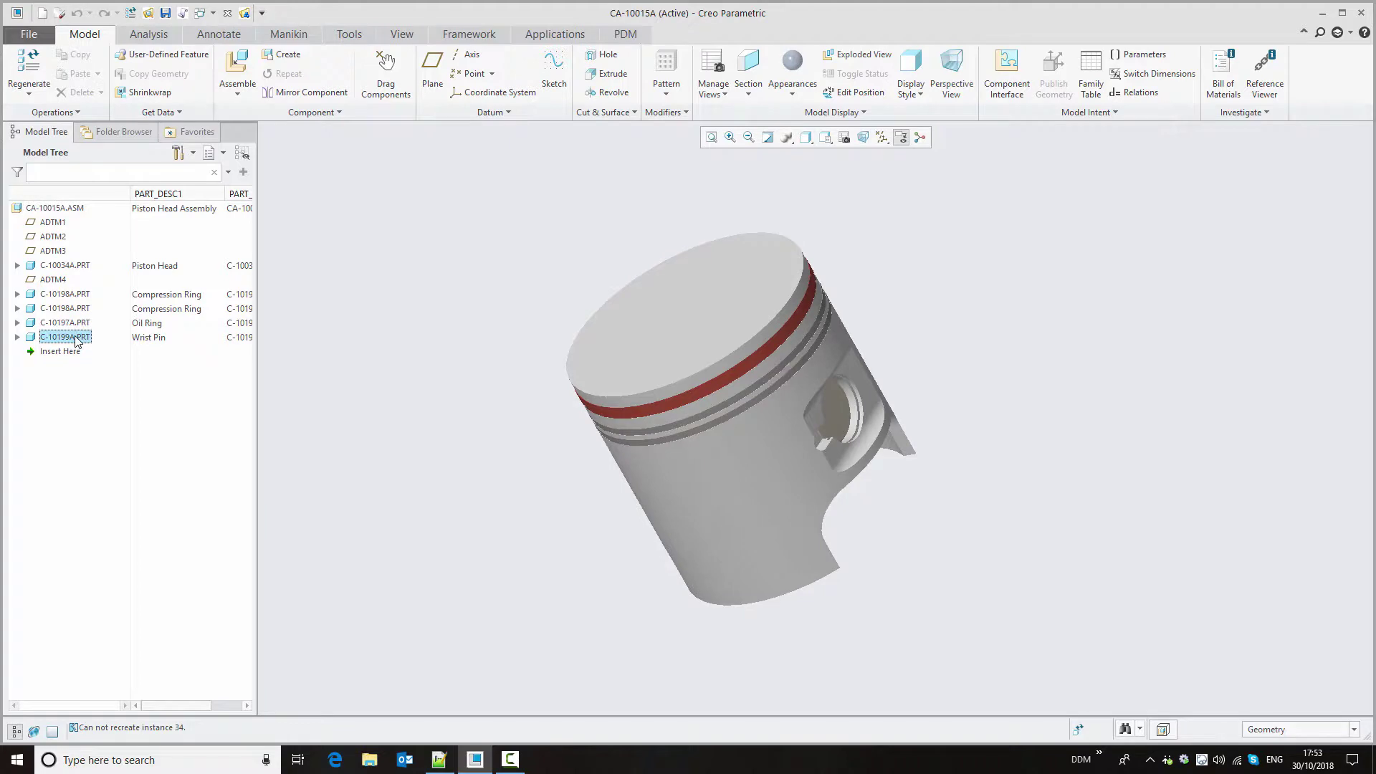
{"action": "right_click", "coordinate": [80, 339]}
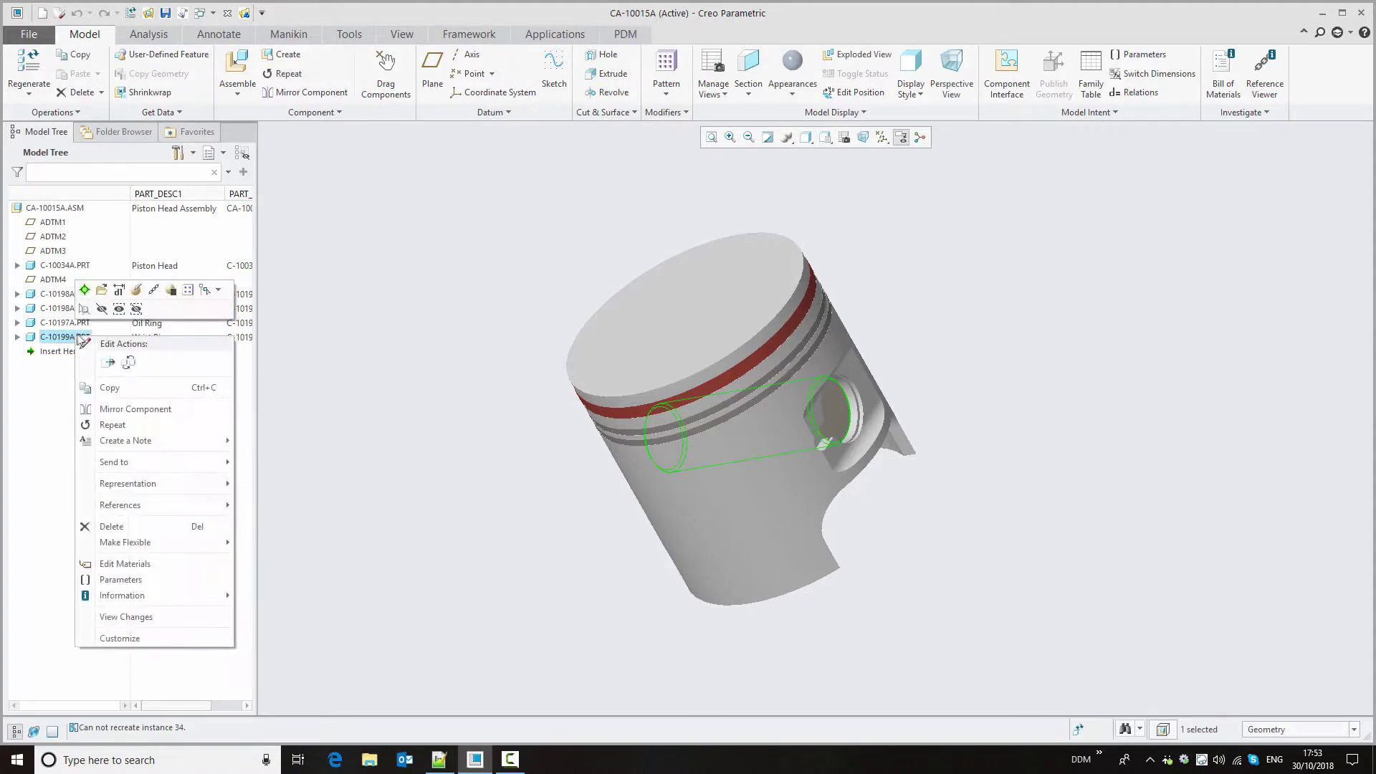
{"action": "left_click", "coordinate": [101, 290]}
{"action": "middle_click_drag", "start_coordinate": [815, 545], "coordinate": [786, 552]}
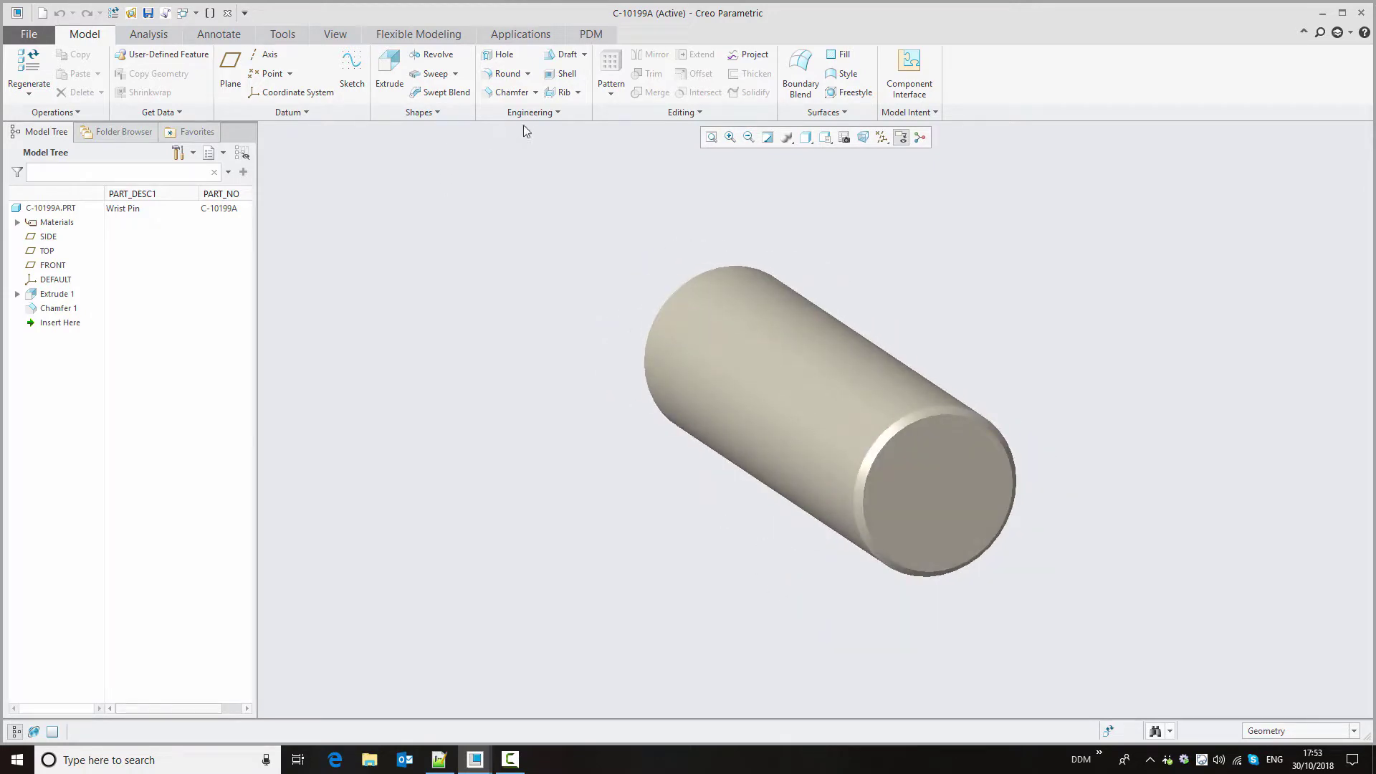
Cut a coaxial hole lengthwise through the wrist pin.
{"action": "left_click", "coordinate": [504, 56]}
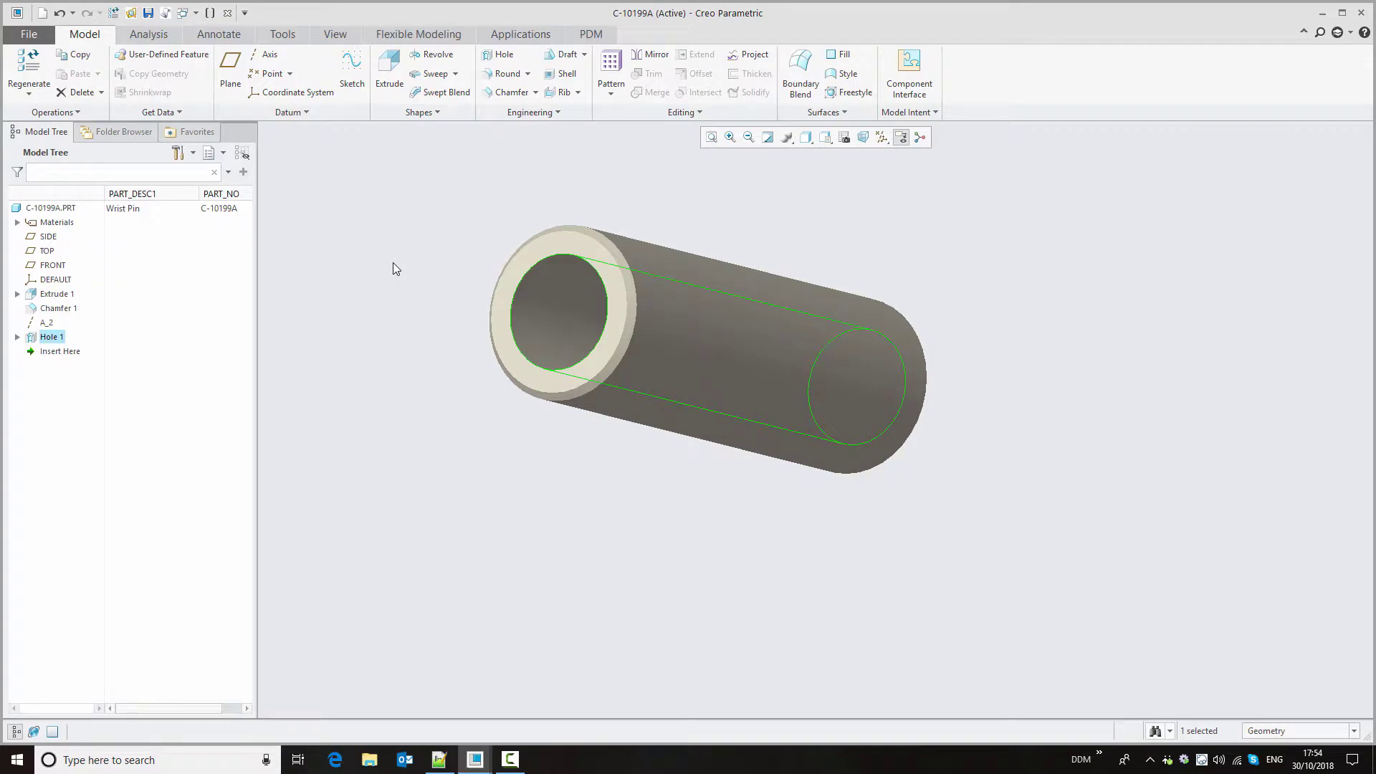
{"action": "left_click", "coordinate": [381, 265]}
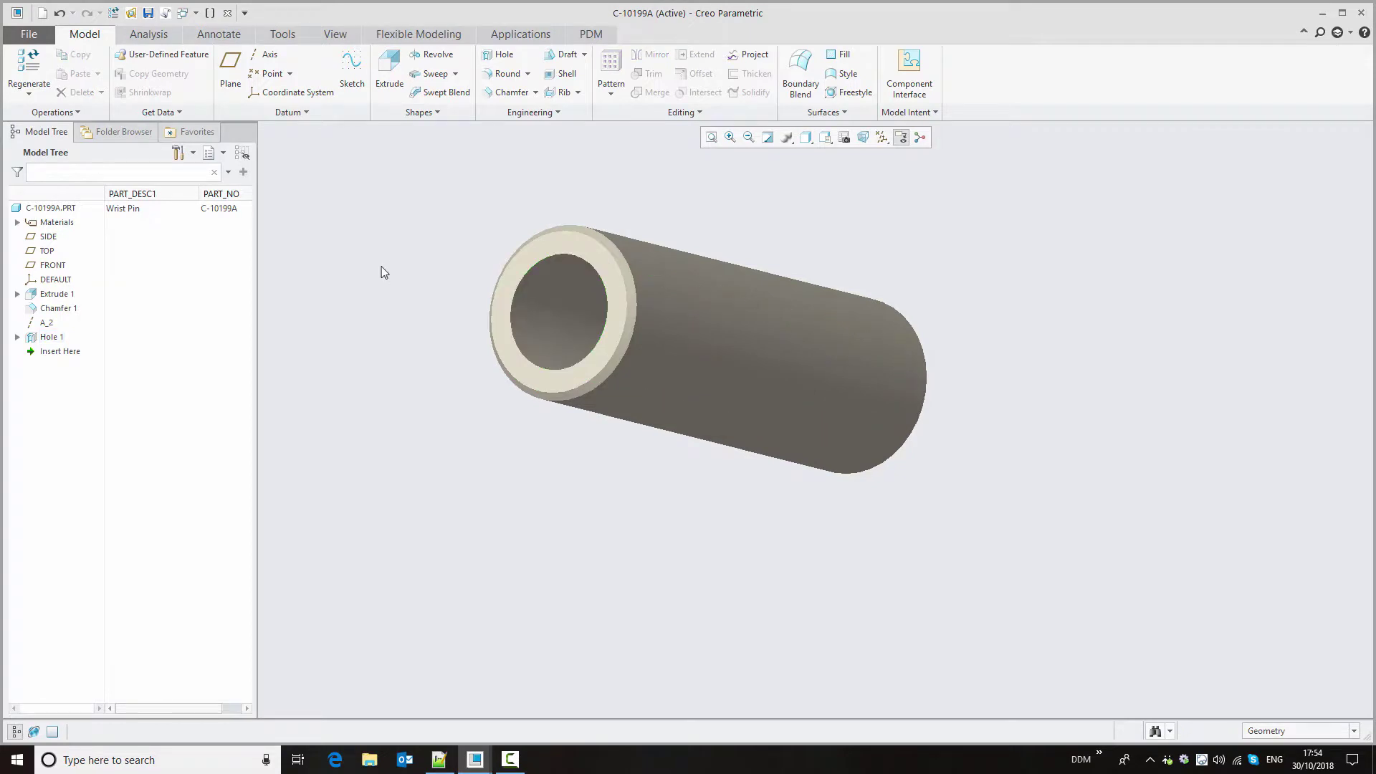
{"action": "middle_click_drag", "start_coordinate": [424, 246], "coordinate": [423, 324]}
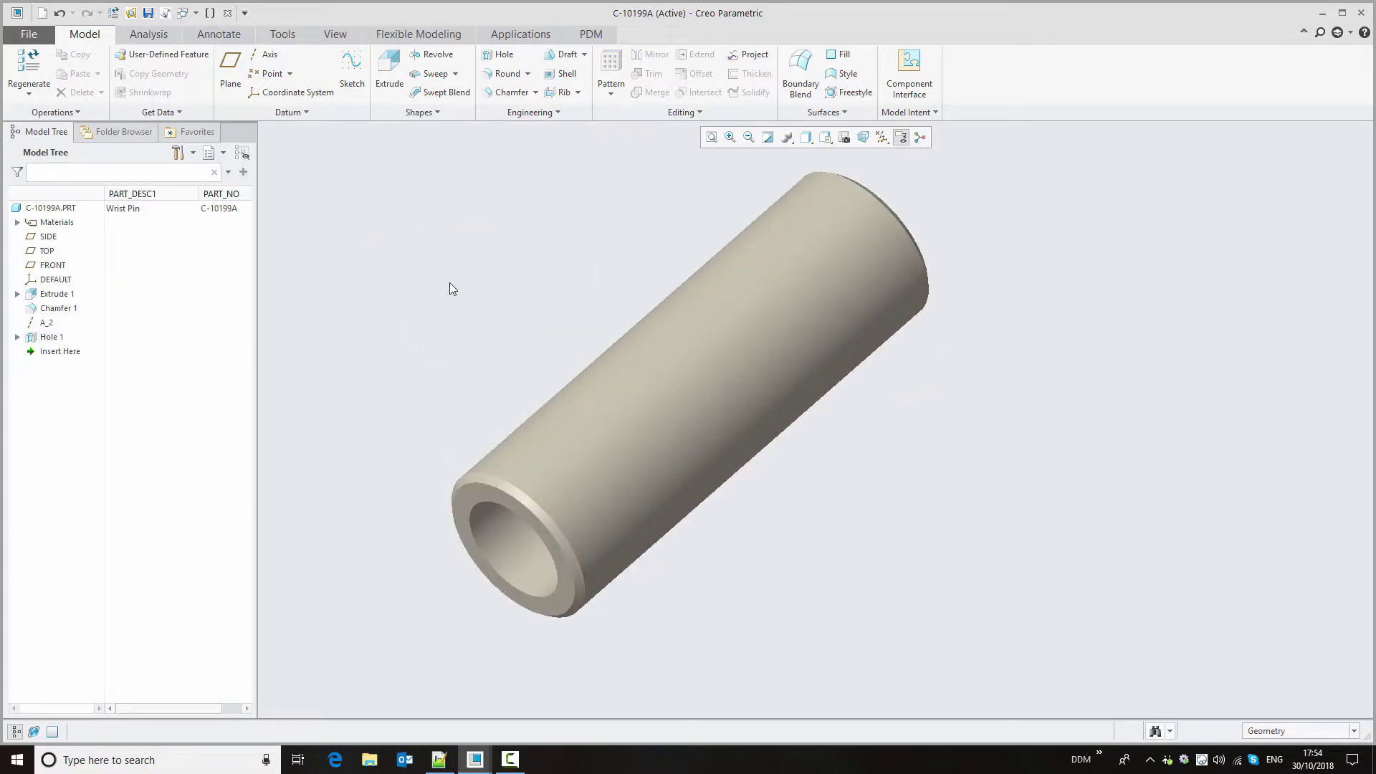
{"action": "scroll", "coordinate": [479, 331], "scroll_direction": "down", "scroll_amount": 1}
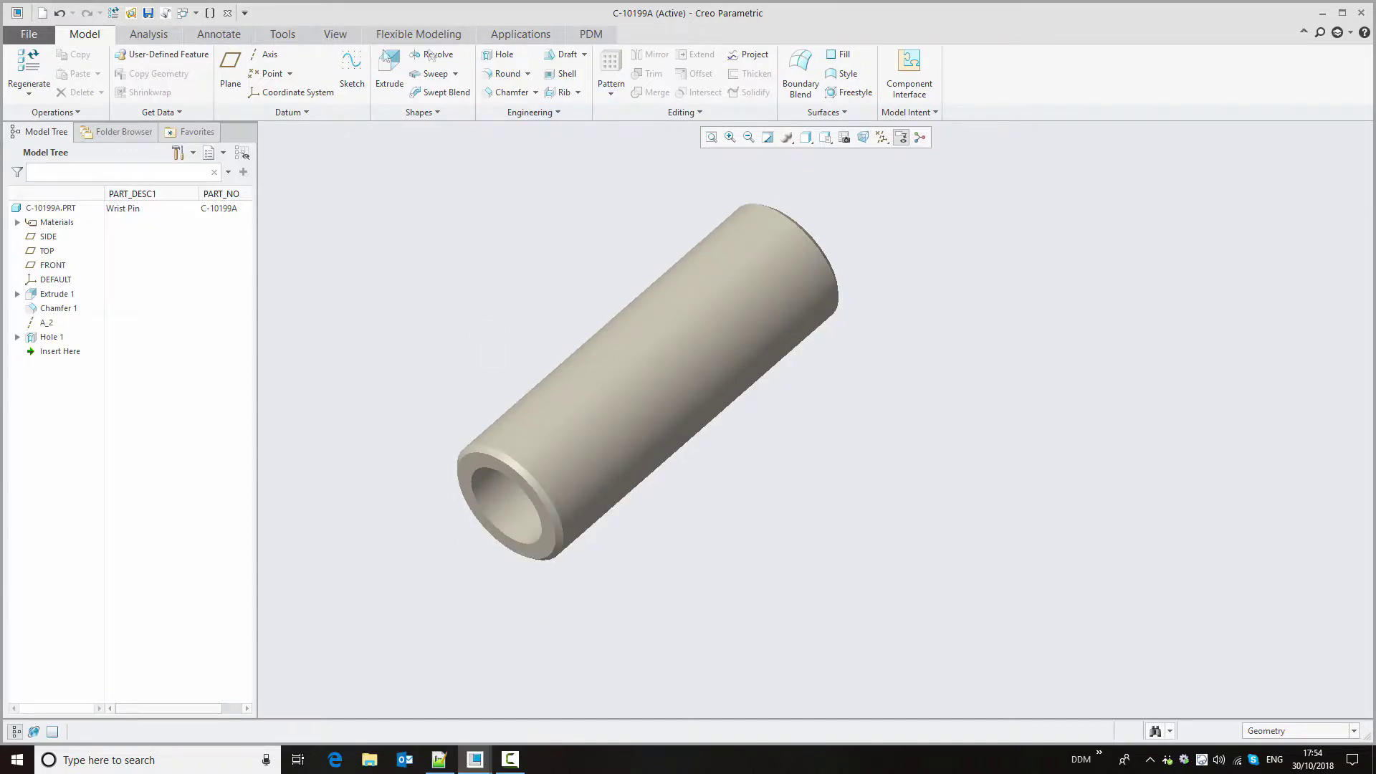
Try to save the modified wrist pin C-10199A to PDM and dismiss the save report.
{"action": "left_click", "coordinate": [165, 13]}
{"action": "left_click", "coordinate": [587, 36]}
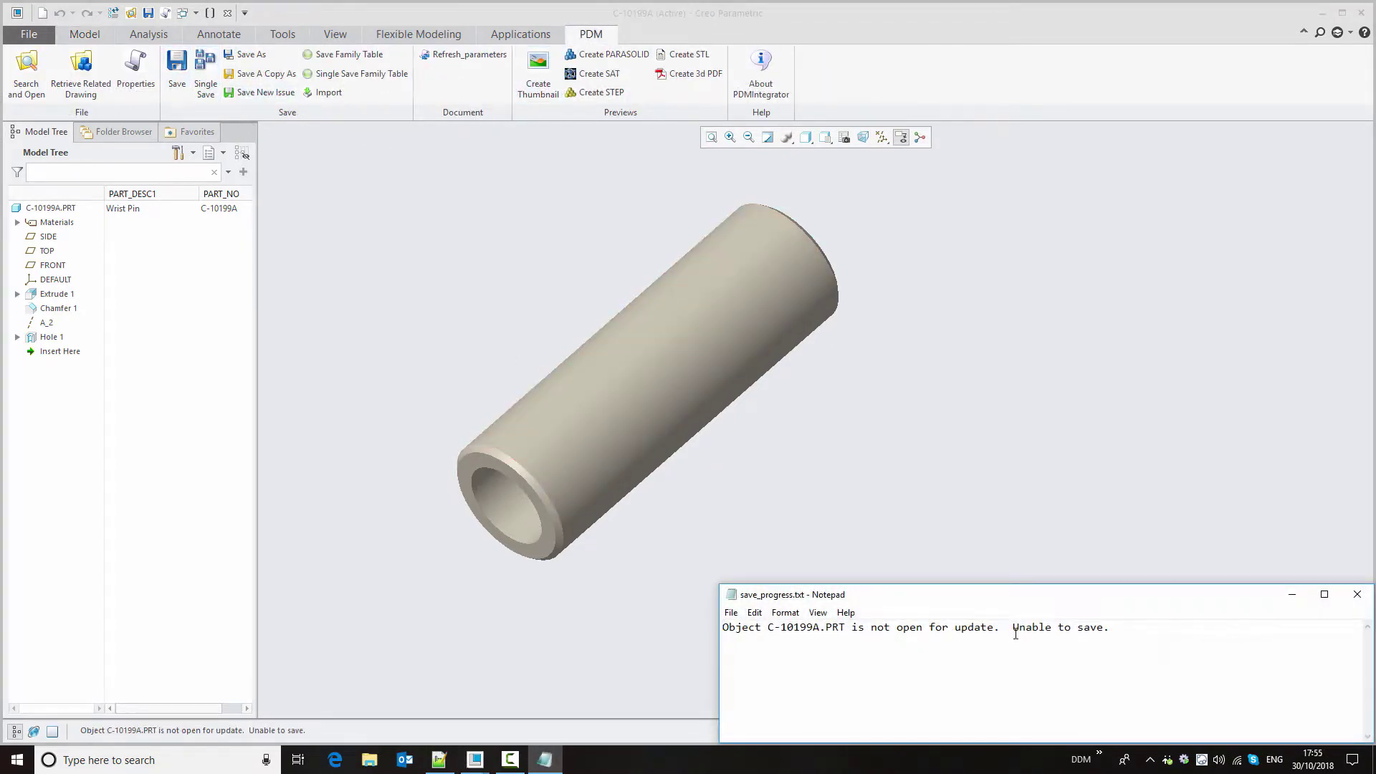
{"action": "left_click", "coordinate": [1358, 594]}
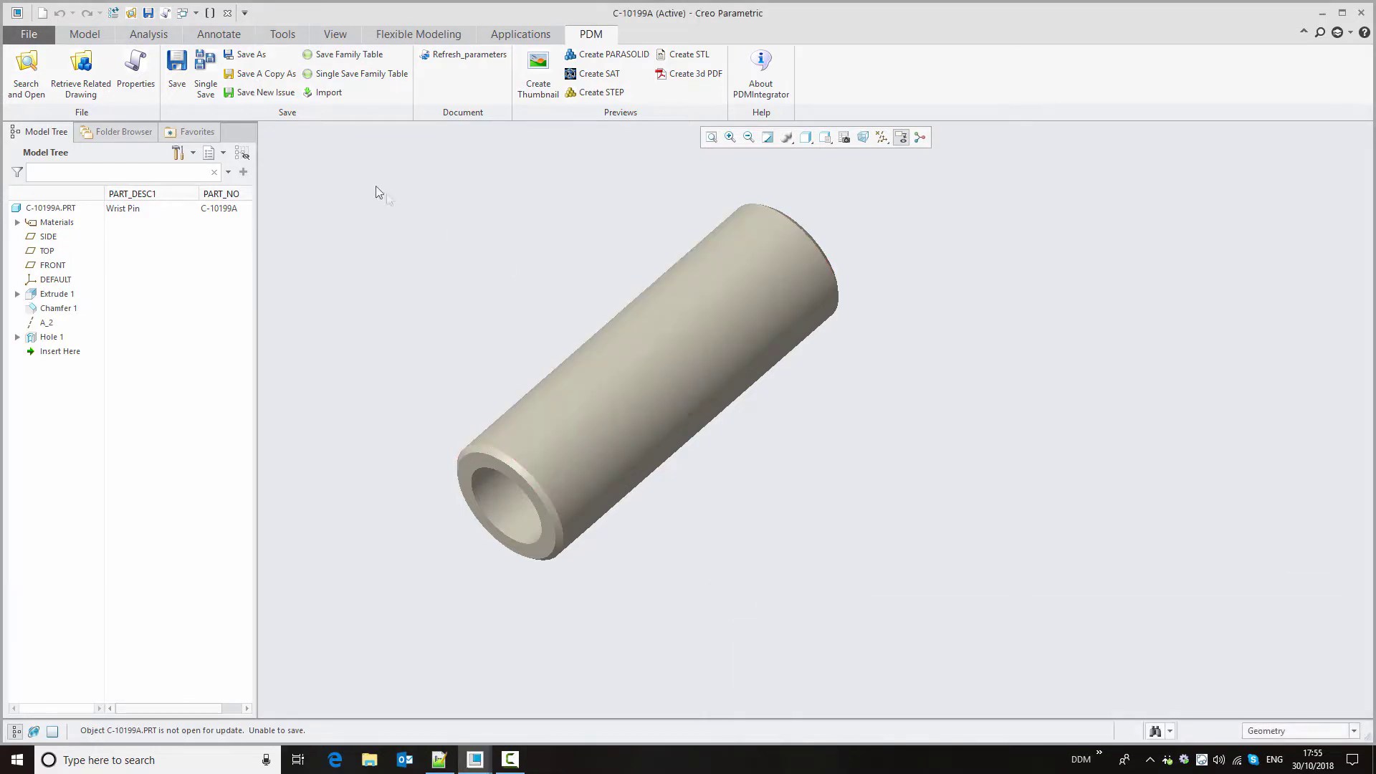
Start a PDM Save As of the wrist pin including related drawings, with a new number of type Component - Manufactured.
{"action": "left_click", "coordinate": [249, 56]}
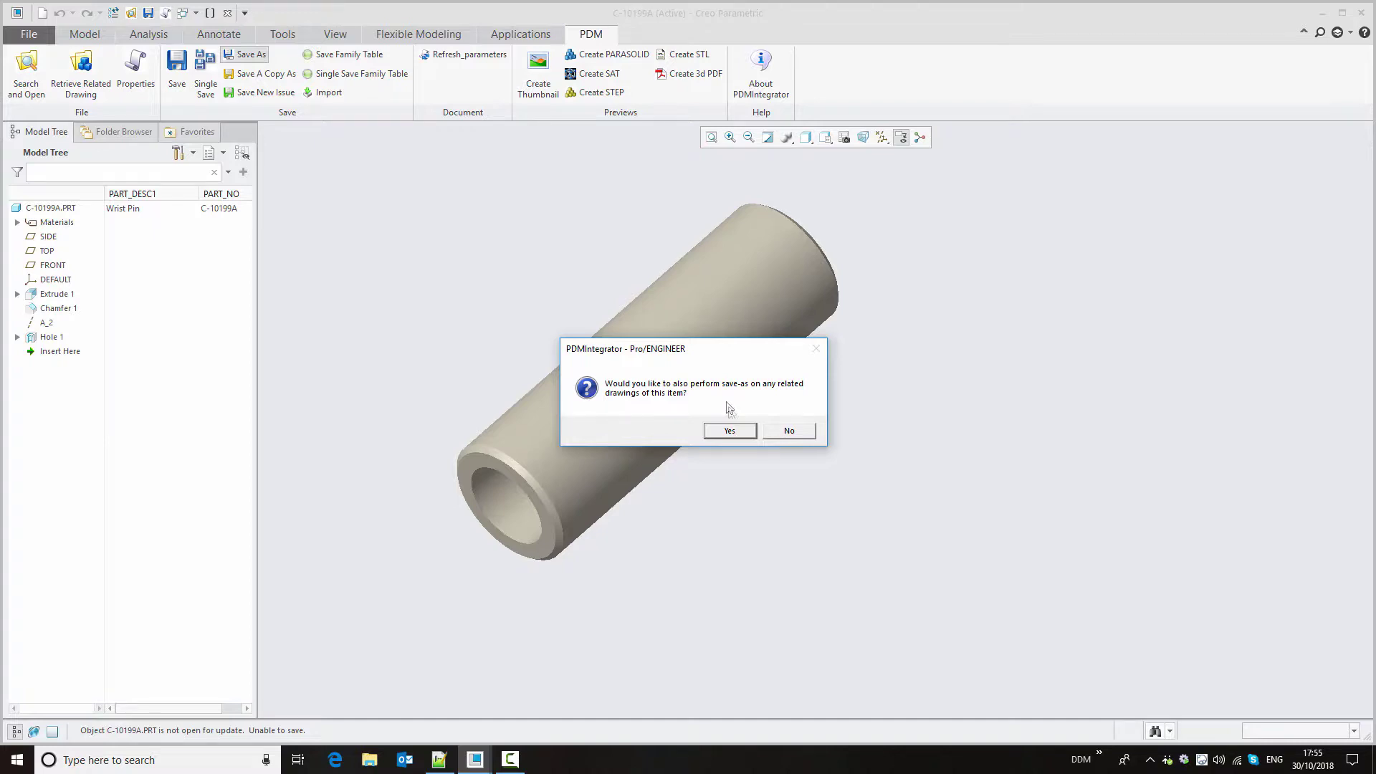
{"action": "left_click", "coordinate": [739, 433]}
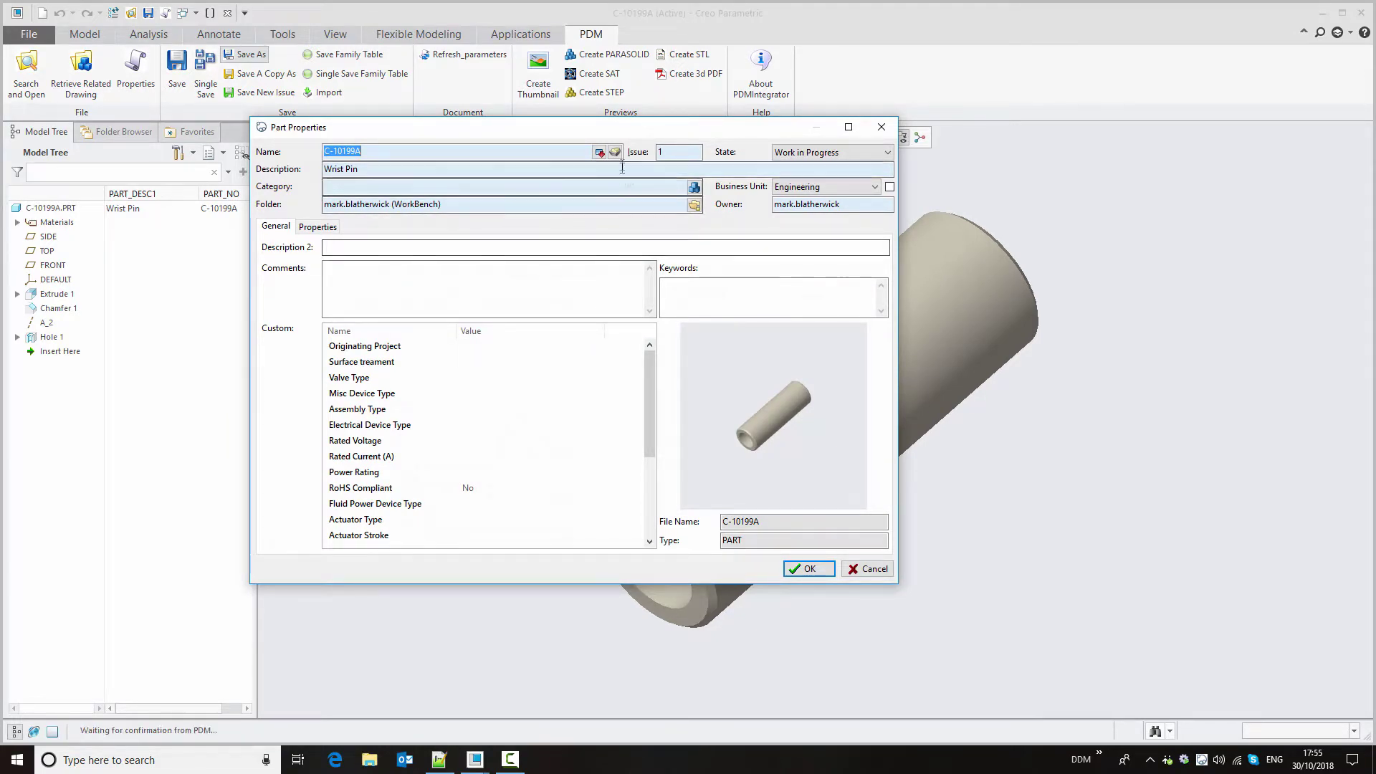
{"action": "left_click", "coordinate": [615, 153]}
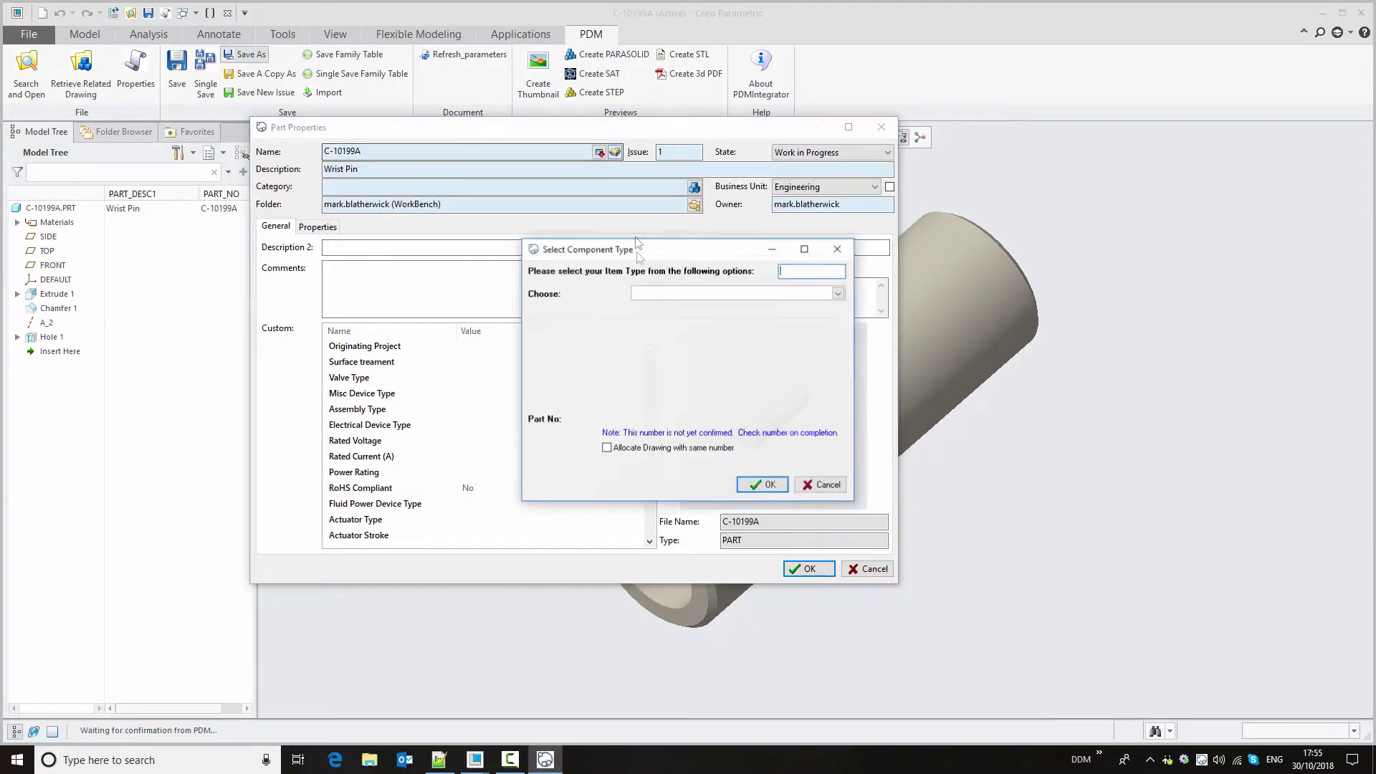
{"action": "left_click", "coordinate": [666, 294]}
{"action": "left_click", "coordinate": [679, 324]}
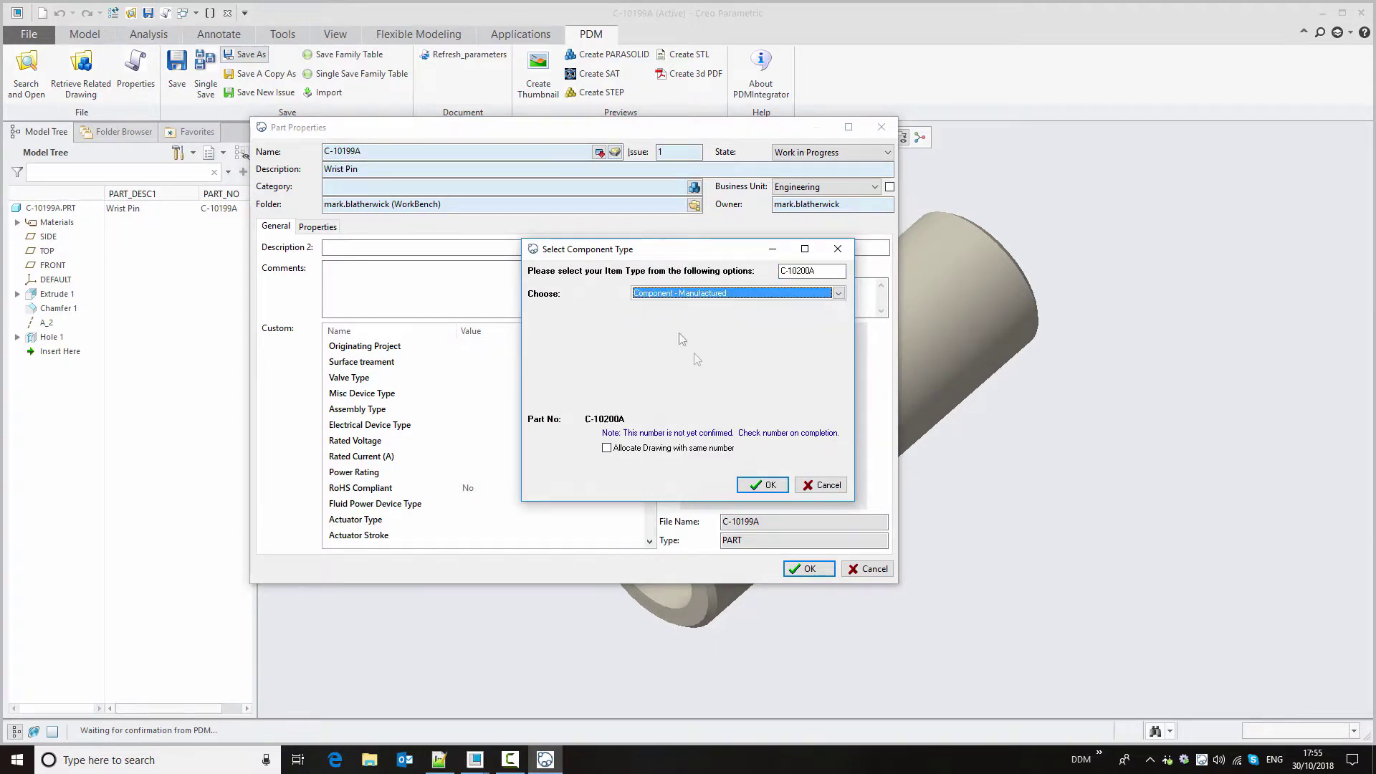
{"action": "left_click", "coordinate": [762, 485]}
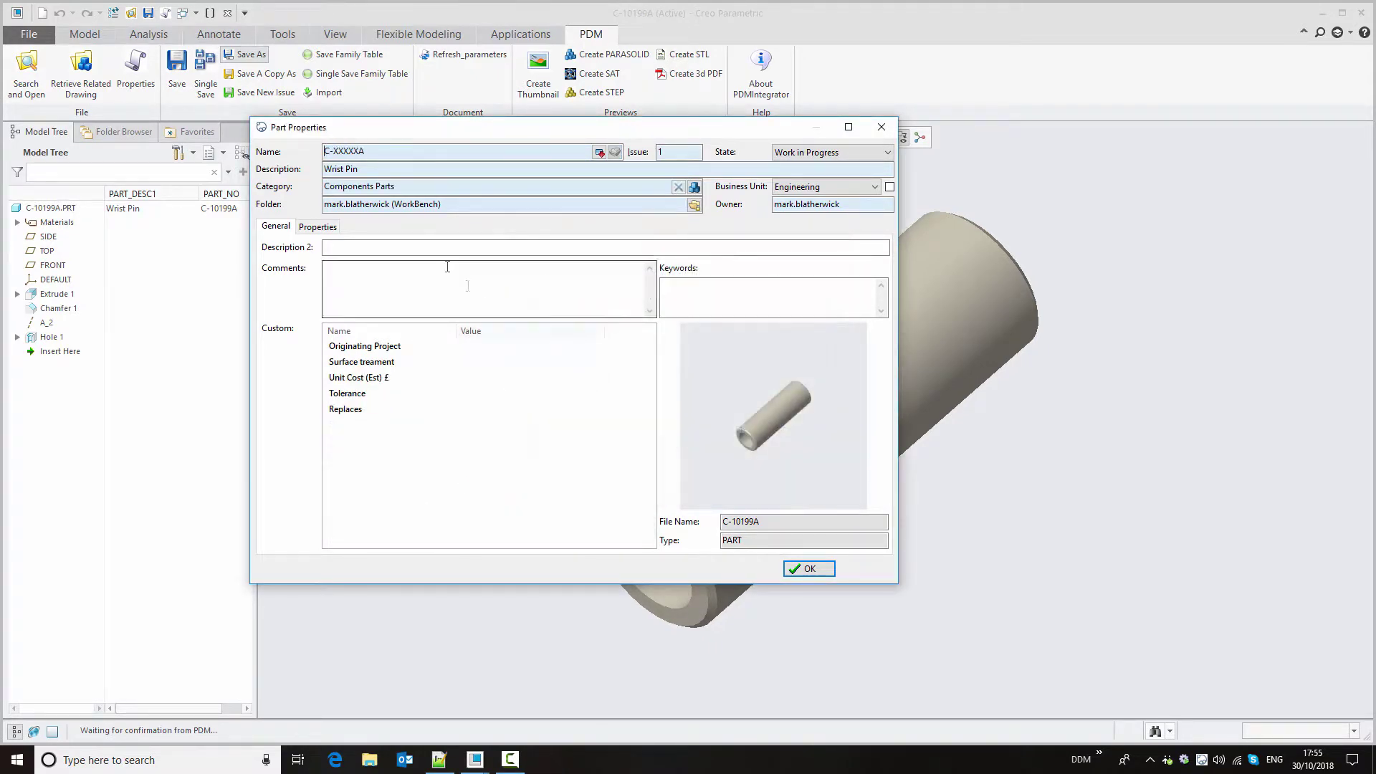
Save the new part with the description "Wrist Pin - Centre Bore" and the Replaces property C-10199A, and dismiss the save report.
{"action": "left_click", "coordinate": [413, 167]}
{"action": "type", "text": "-"}
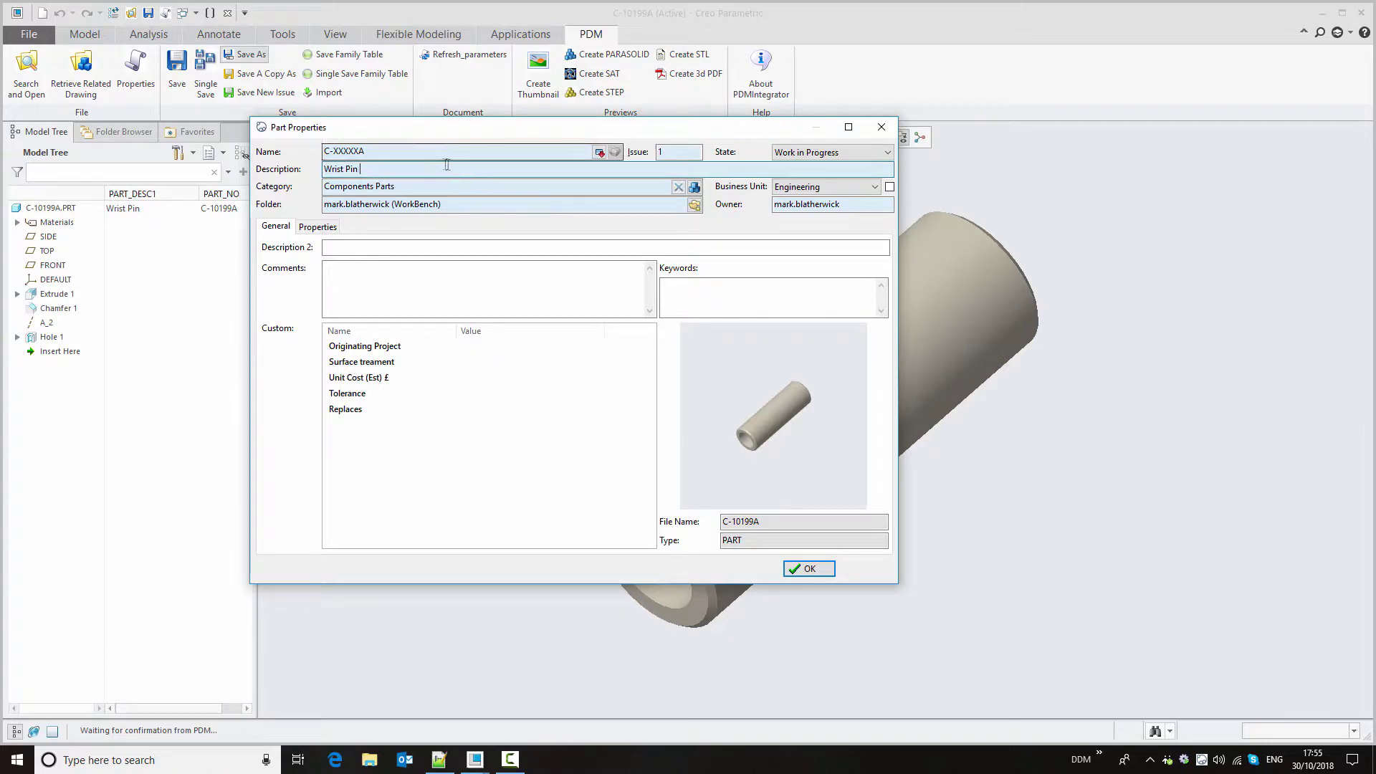
{"action": "type", "text": " Cn"}
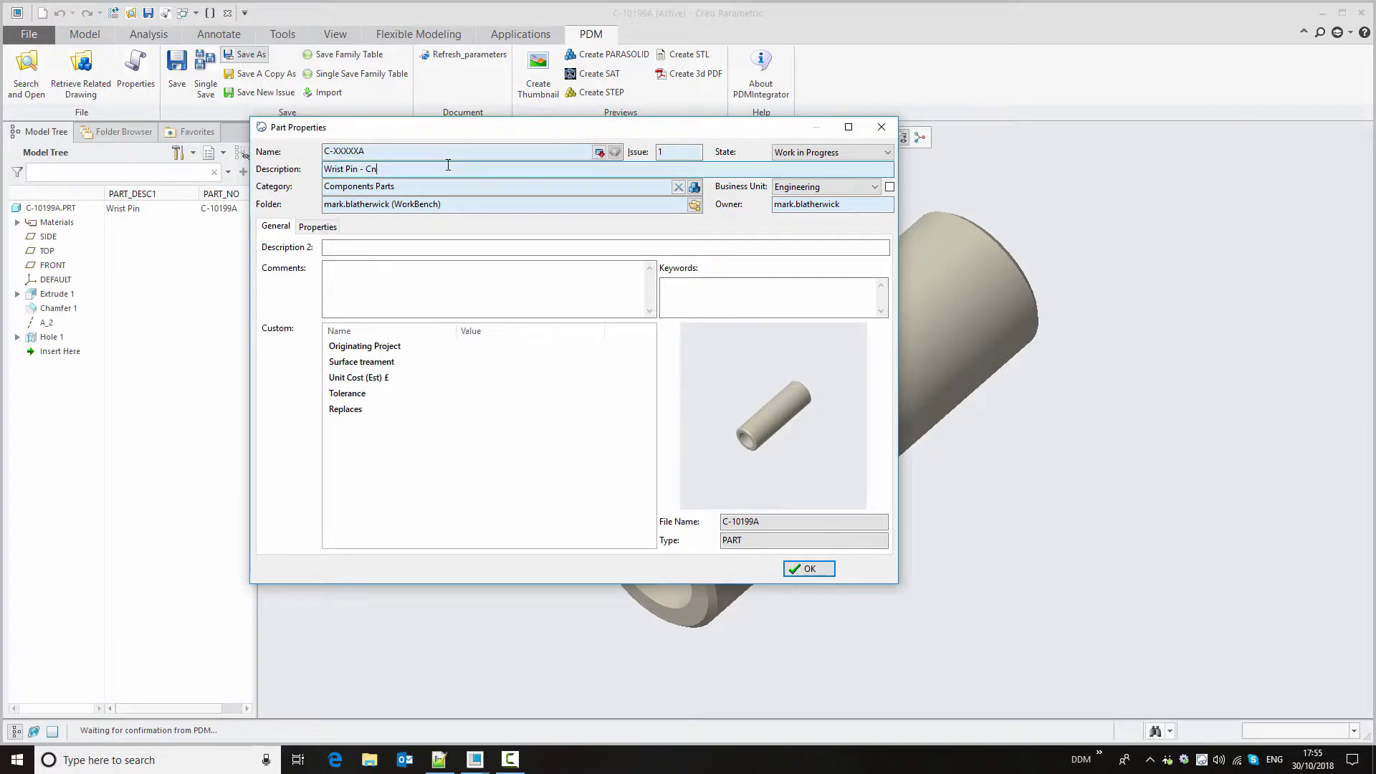
{"action": "key", "text": "BackSpace"}
{"action": "type", "text": "entre Bore"}
{"action": "left_click", "coordinate": [427, 410]}
{"action": "left_click", "coordinate": [473, 413]}
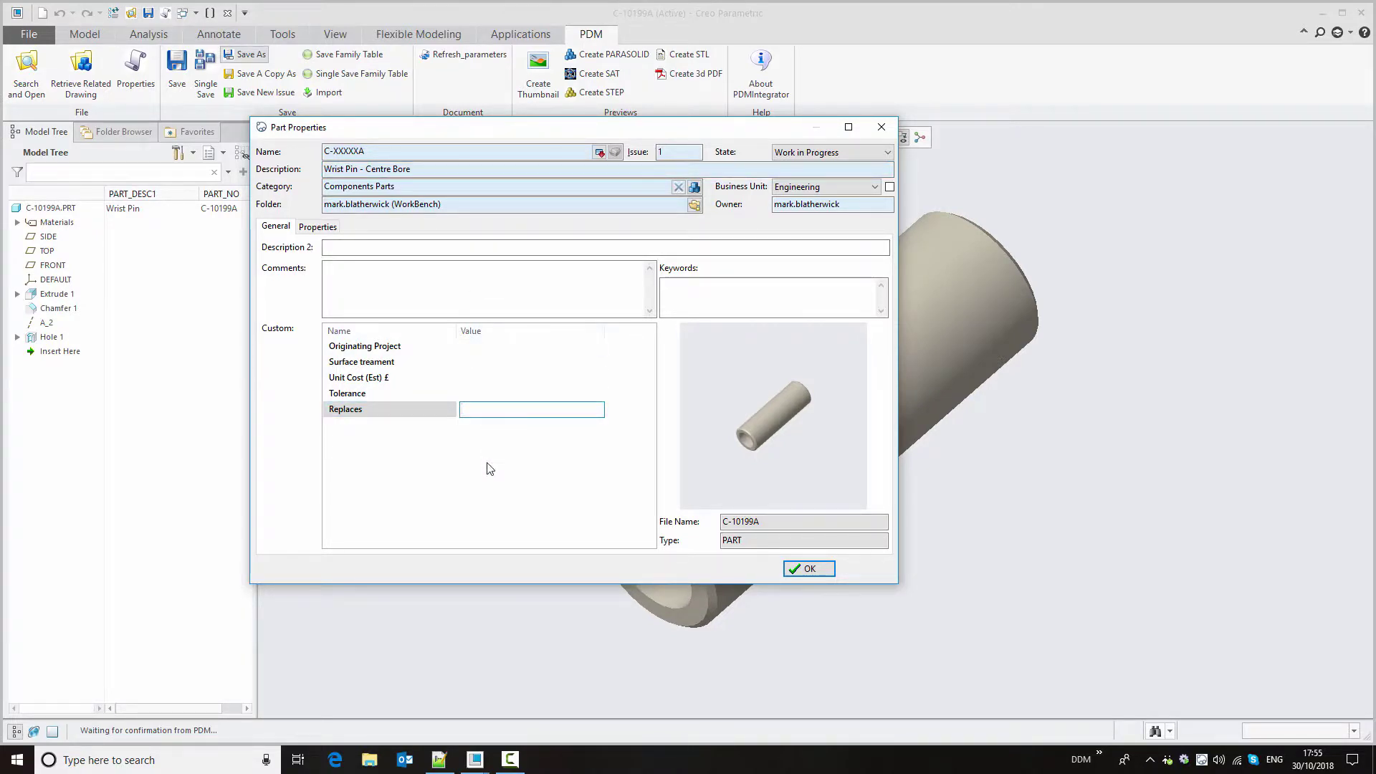
{"action": "type", "text": "C-10199A"}
{"action": "left_click", "coordinate": [486, 496]}
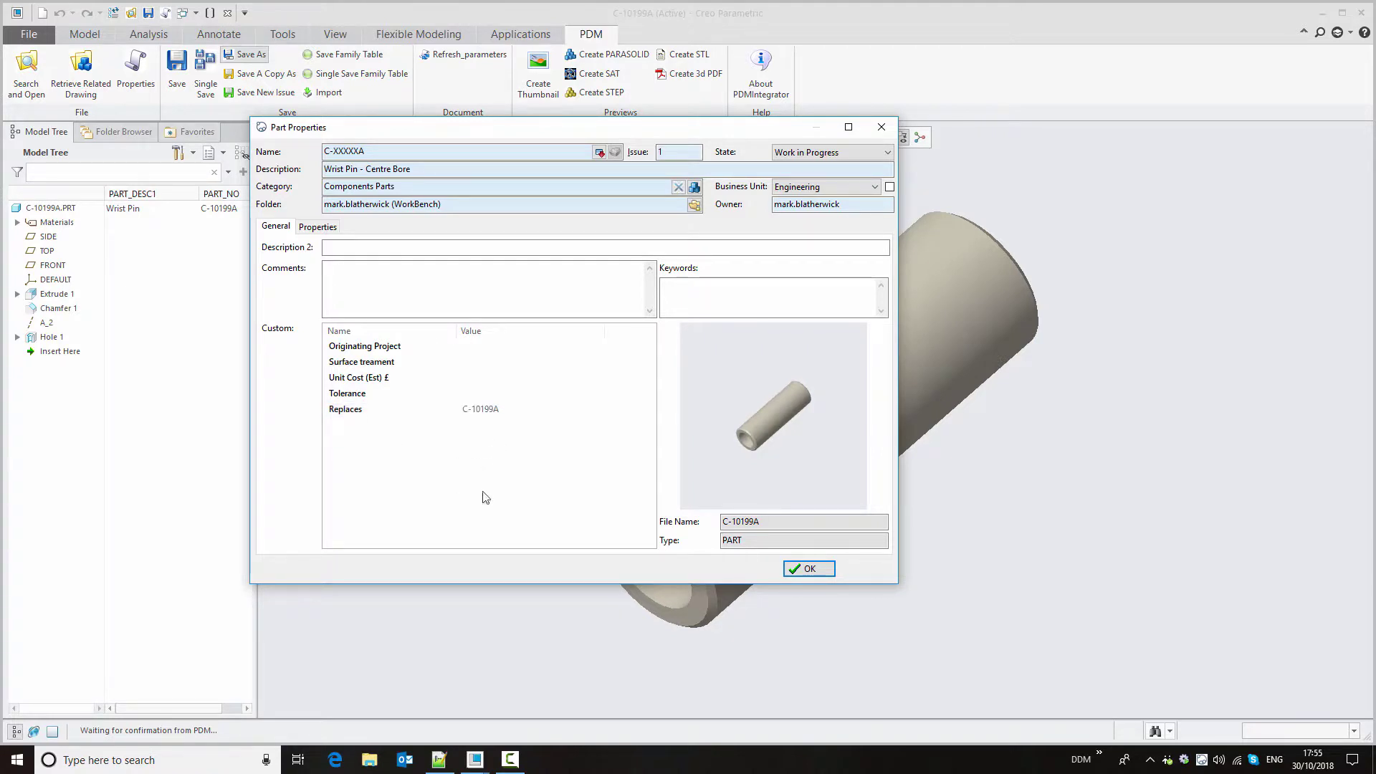
{"action": "left_click", "coordinate": [809, 570]}
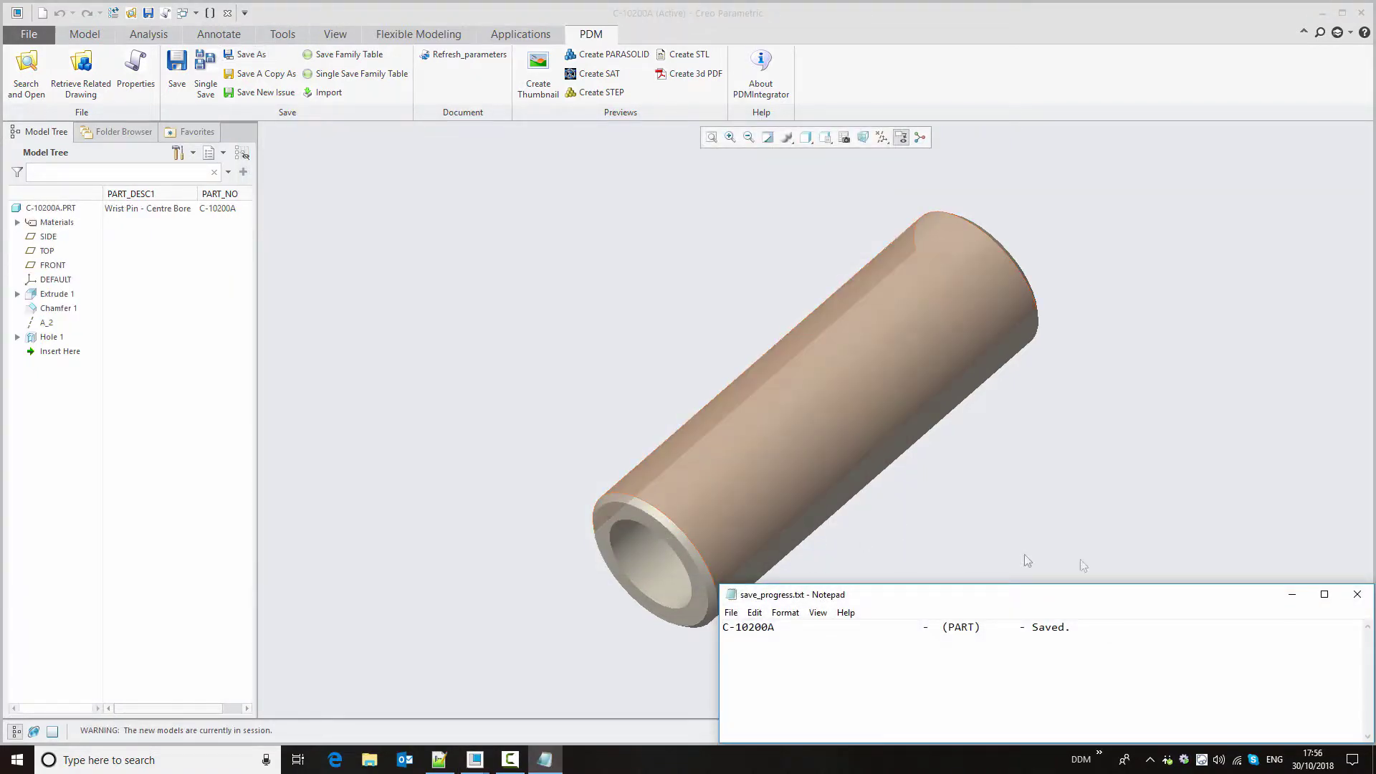
{"action": "left_click", "coordinate": [1358, 596]}
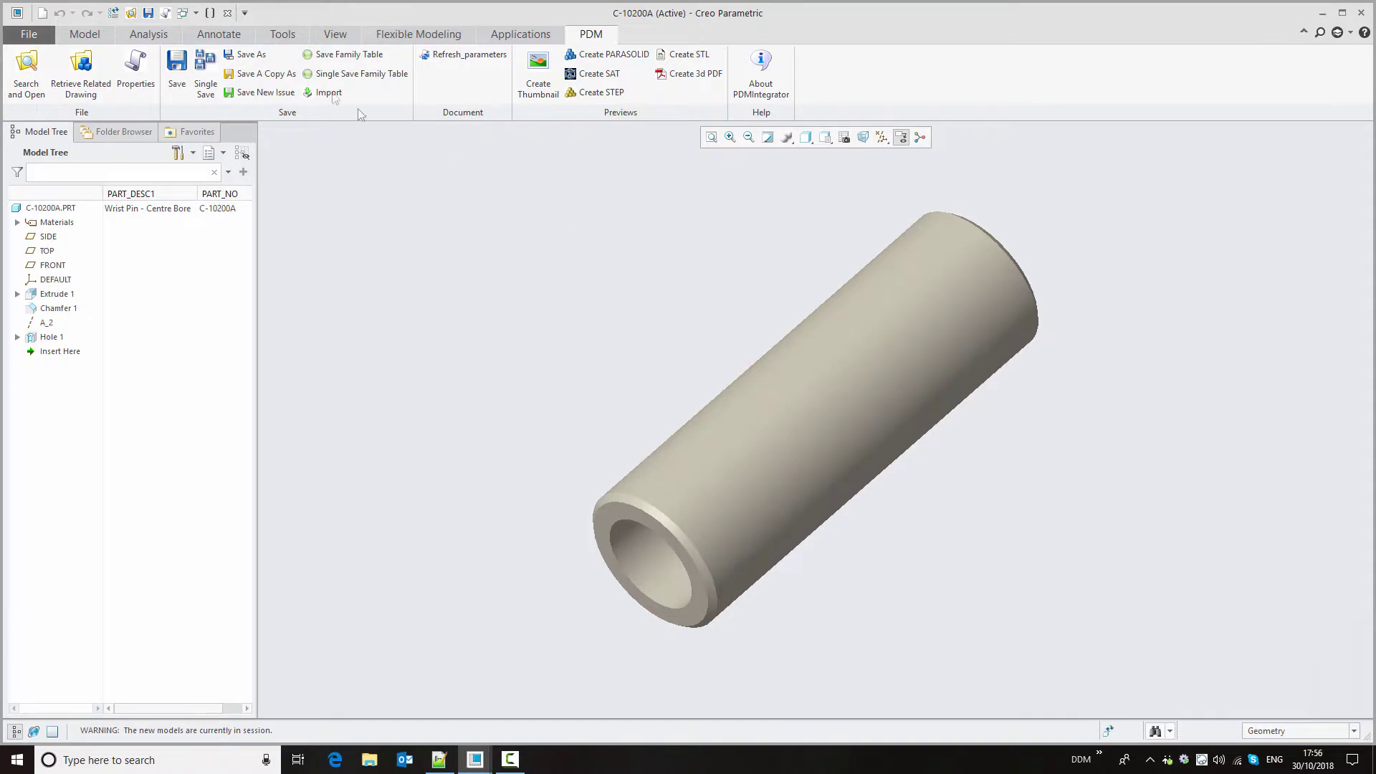
Switch to piston head assembly CA-10015A and inspect its bored wrist pin.
{"action": "left_click", "coordinate": [195, 15]}
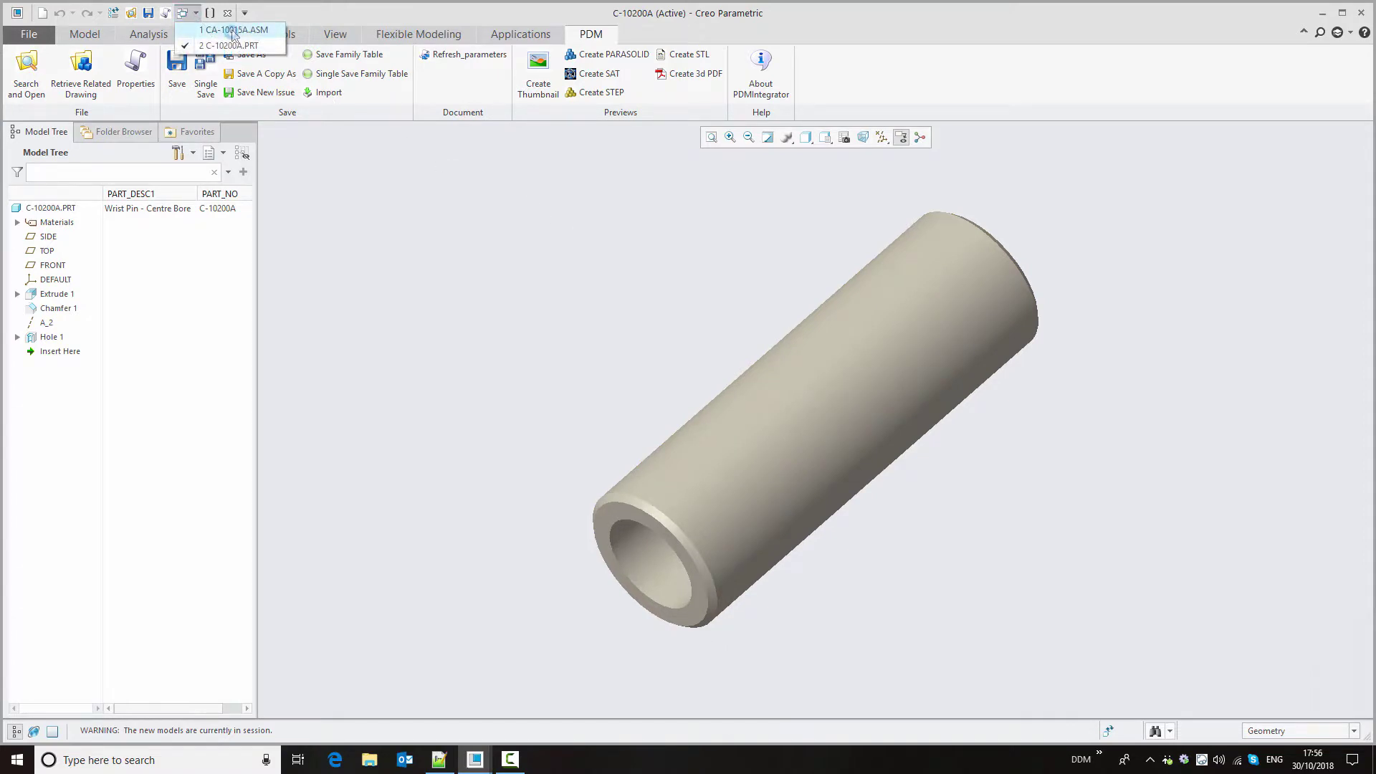
{"action": "left_click", "coordinate": [233, 30]}
{"action": "middle_click_drag", "start_coordinate": [835, 527], "coordinate": [822, 540]}
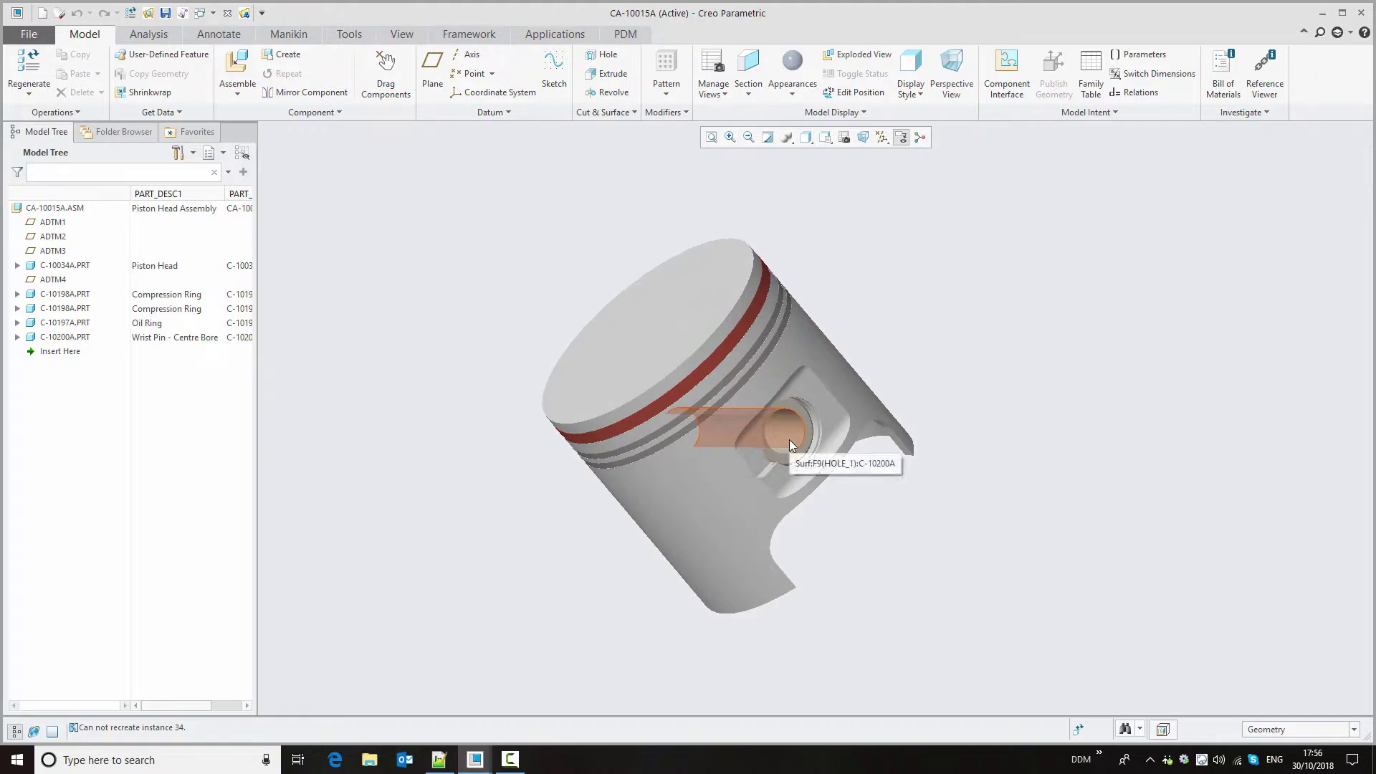
Retrieve the related drawing of assembly CA-10015A and raise both the drawing and the assembly to the next issue.
{"action": "left_click", "coordinate": [625, 35]}
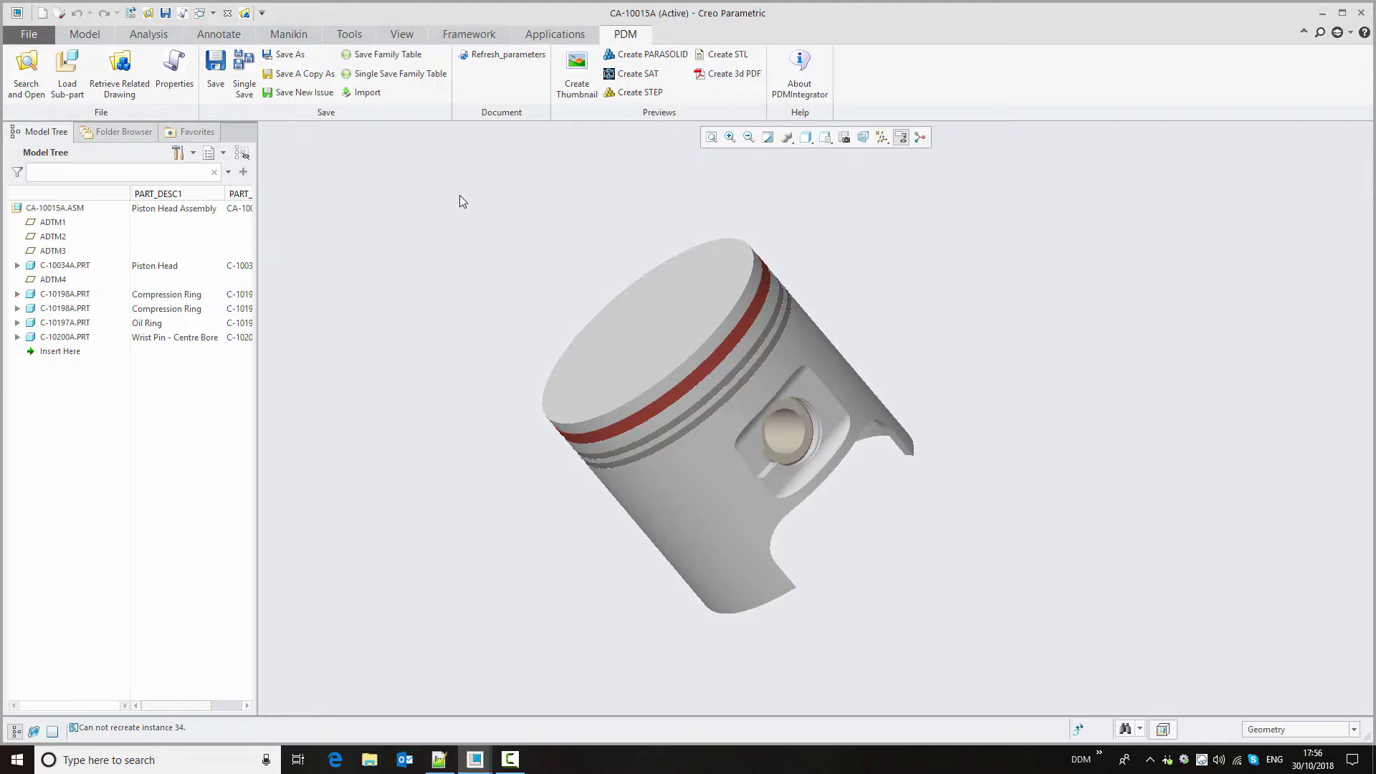
{"action": "left_click", "coordinate": [120, 72]}
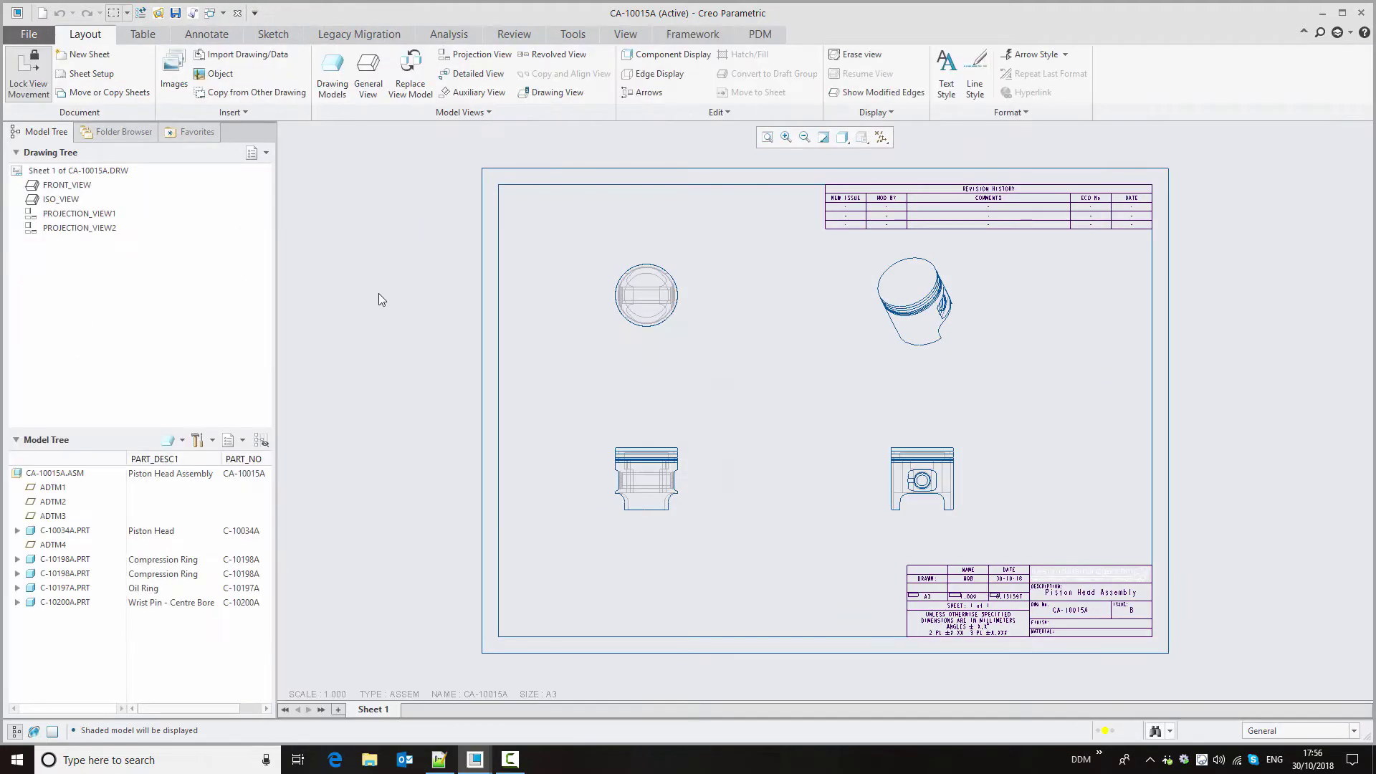
{"action": "left_click", "coordinate": [761, 34]}
{"action": "left_click", "coordinate": [195, 92]}
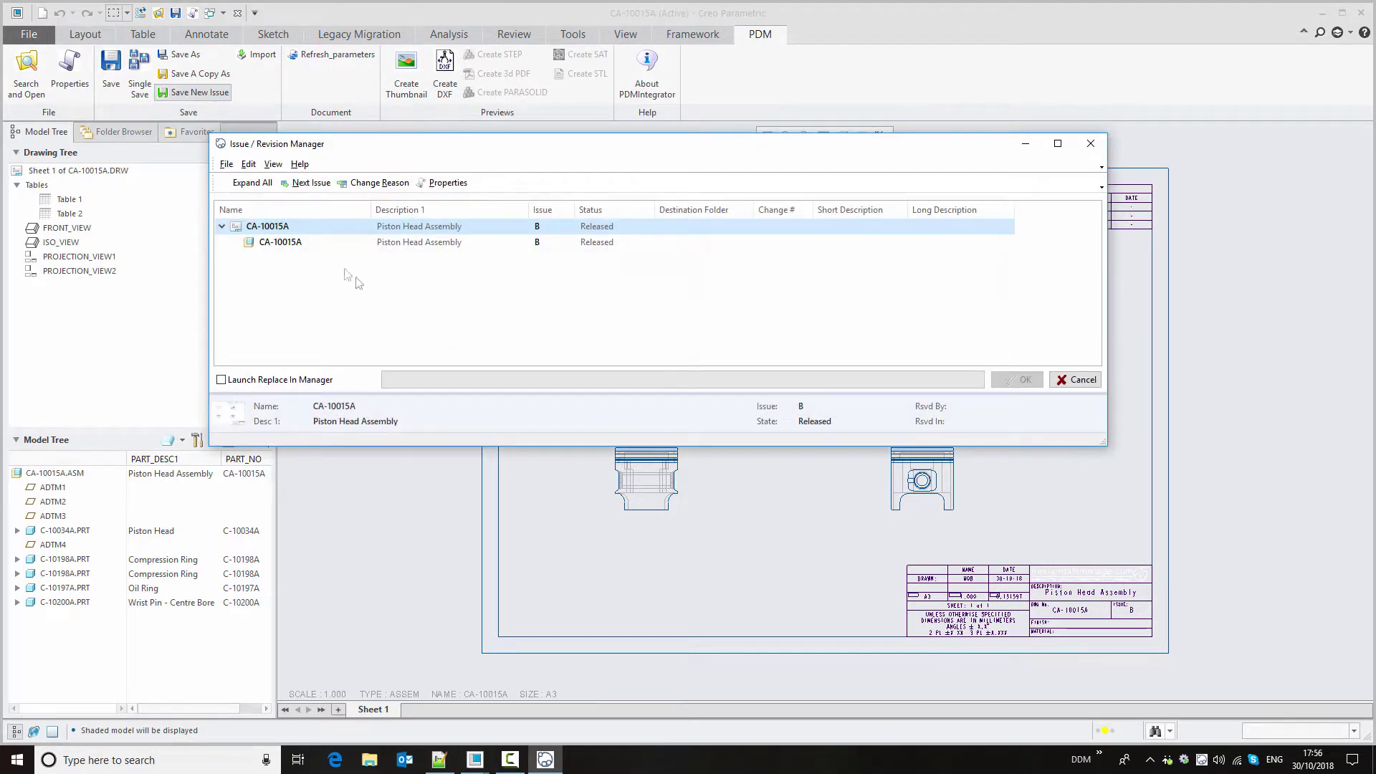
{"action": "left_click", "coordinate": [301, 244], "text": "ctrl"}
{"action": "left_click", "coordinate": [311, 184]}
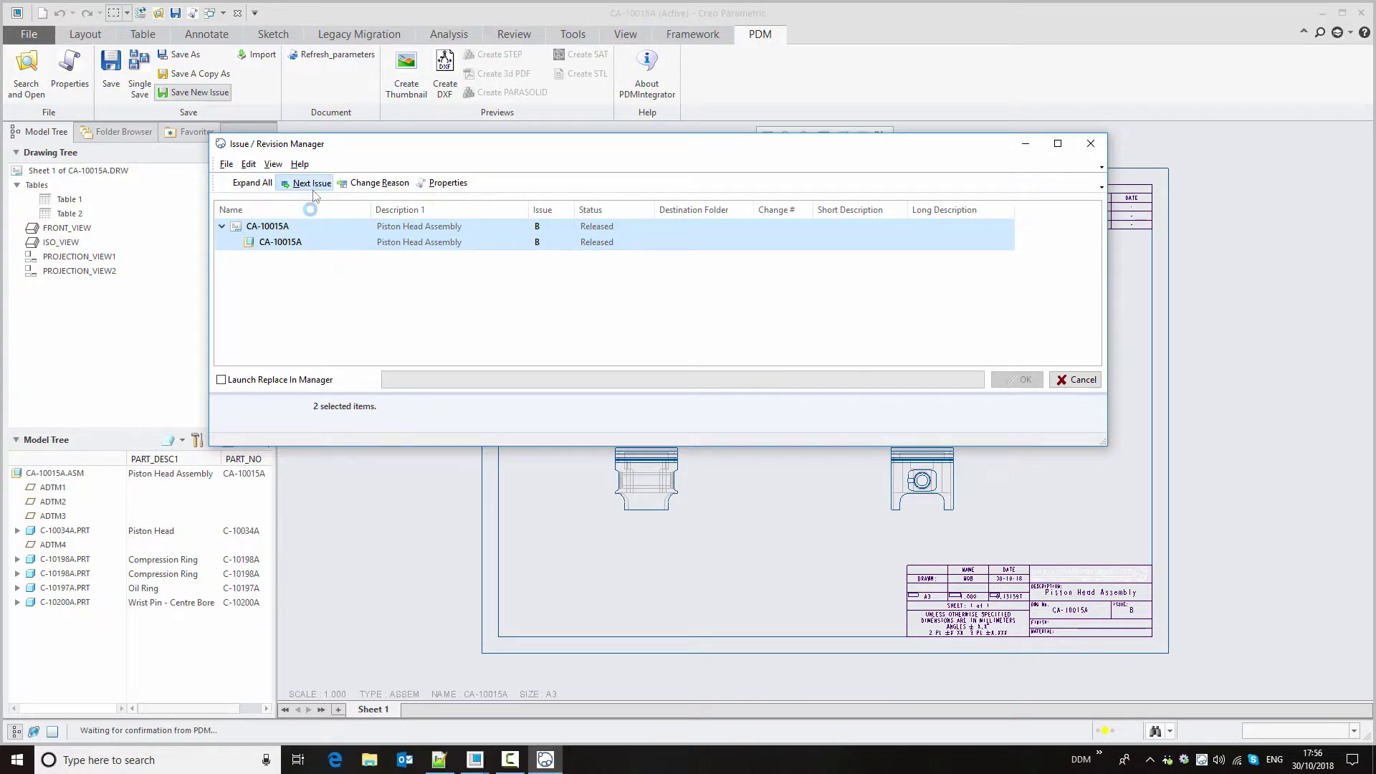
Give the new issue change number CO-2019 and short description "Wrist Pin replaced", save it and dismiss the save report.
{"action": "left_click", "coordinate": [381, 183]}
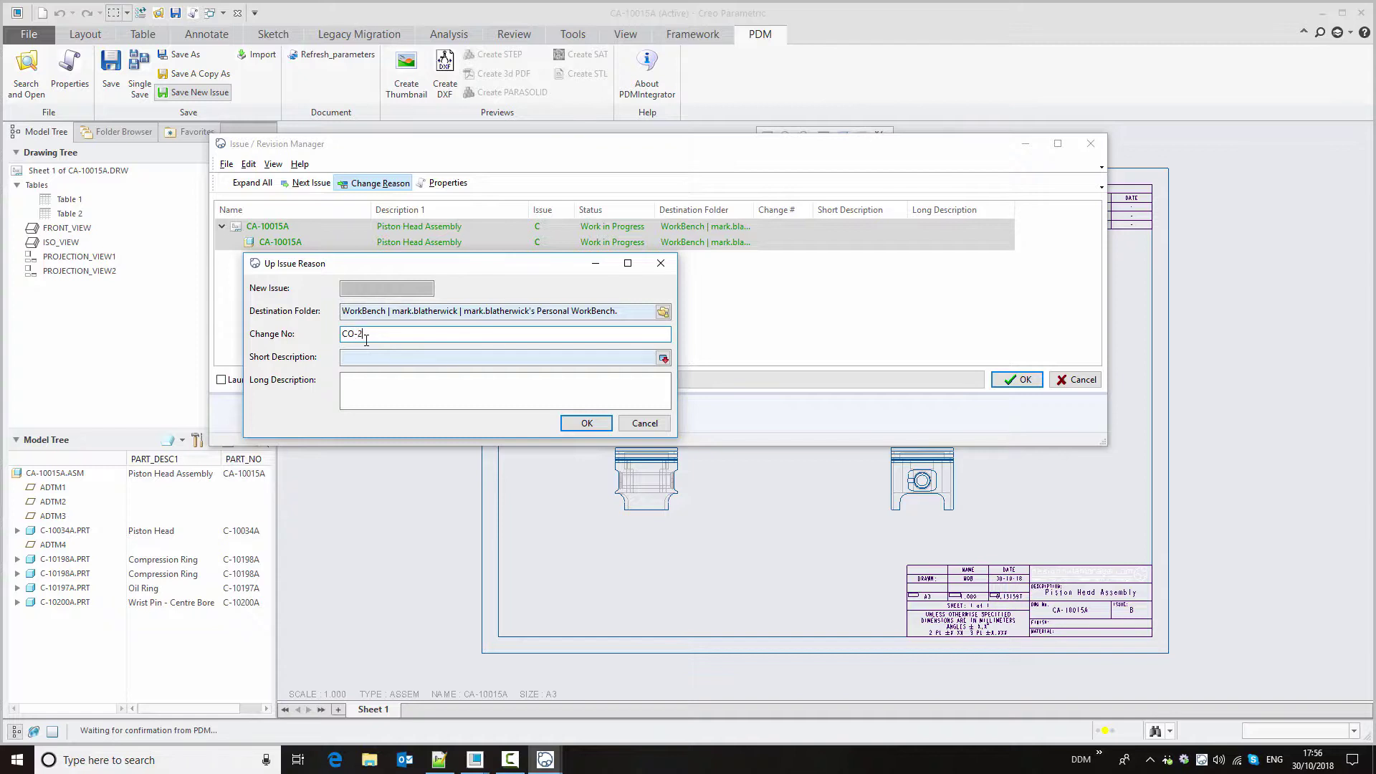
{"action": "left_click", "coordinate": [383, 358]}
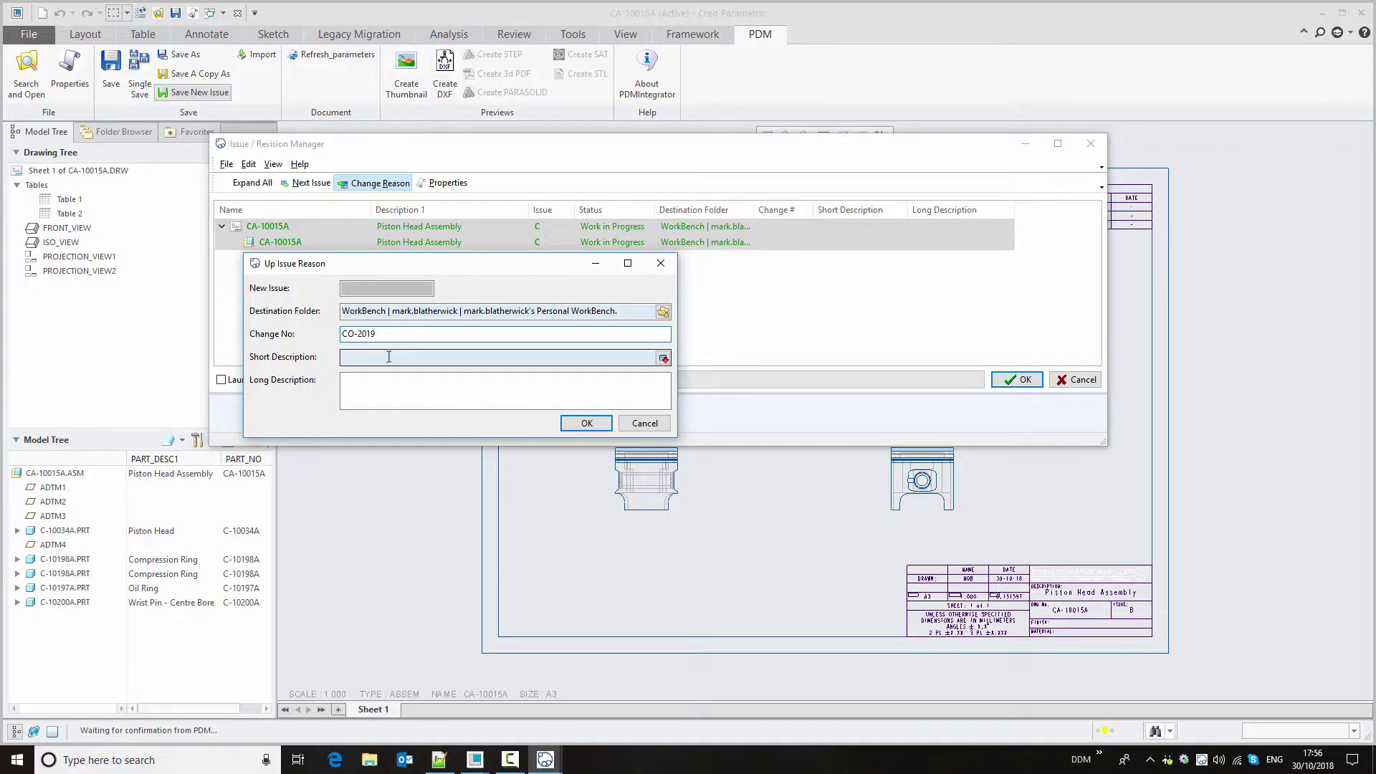
{"action": "type", "text": "Wrist Pin replaced"}
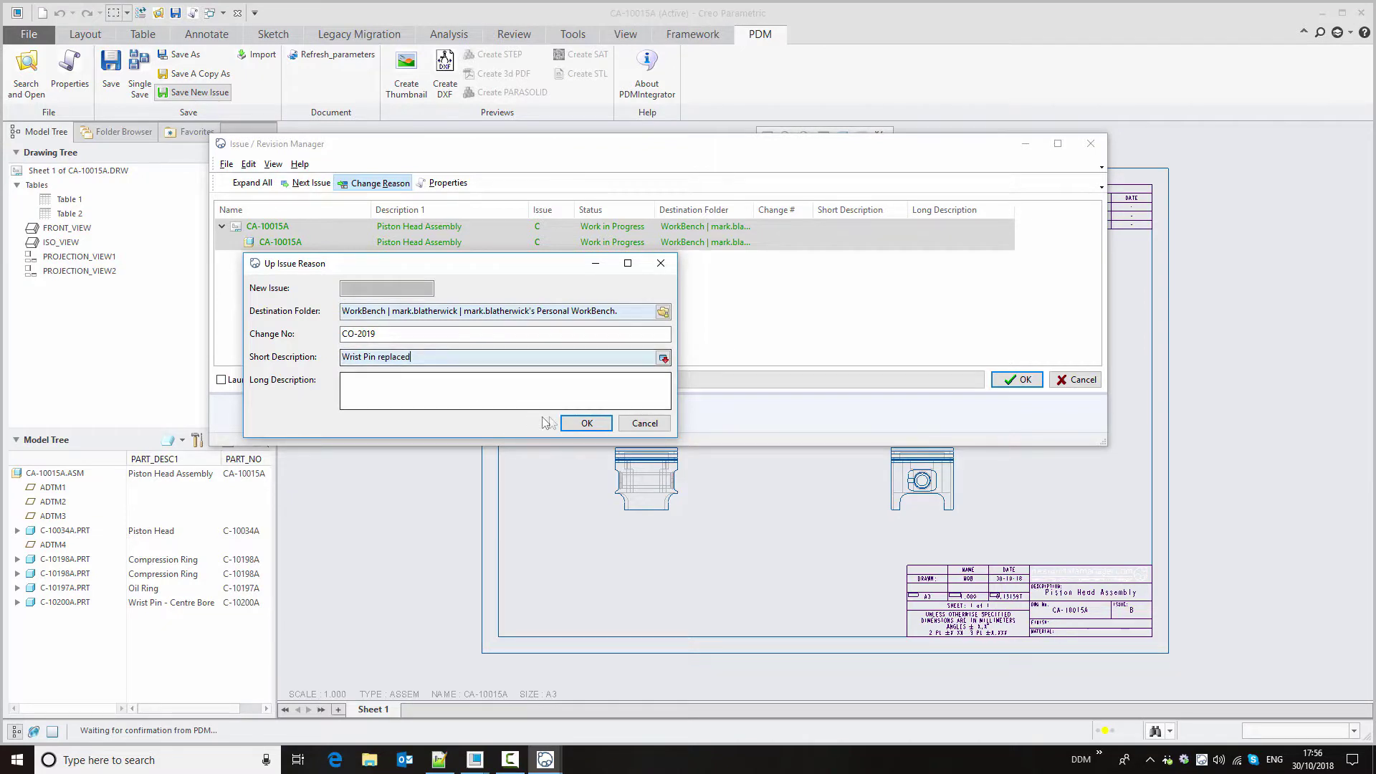
{"action": "left_click", "coordinate": [582, 423]}
{"action": "left_click", "coordinate": [1019, 380]}
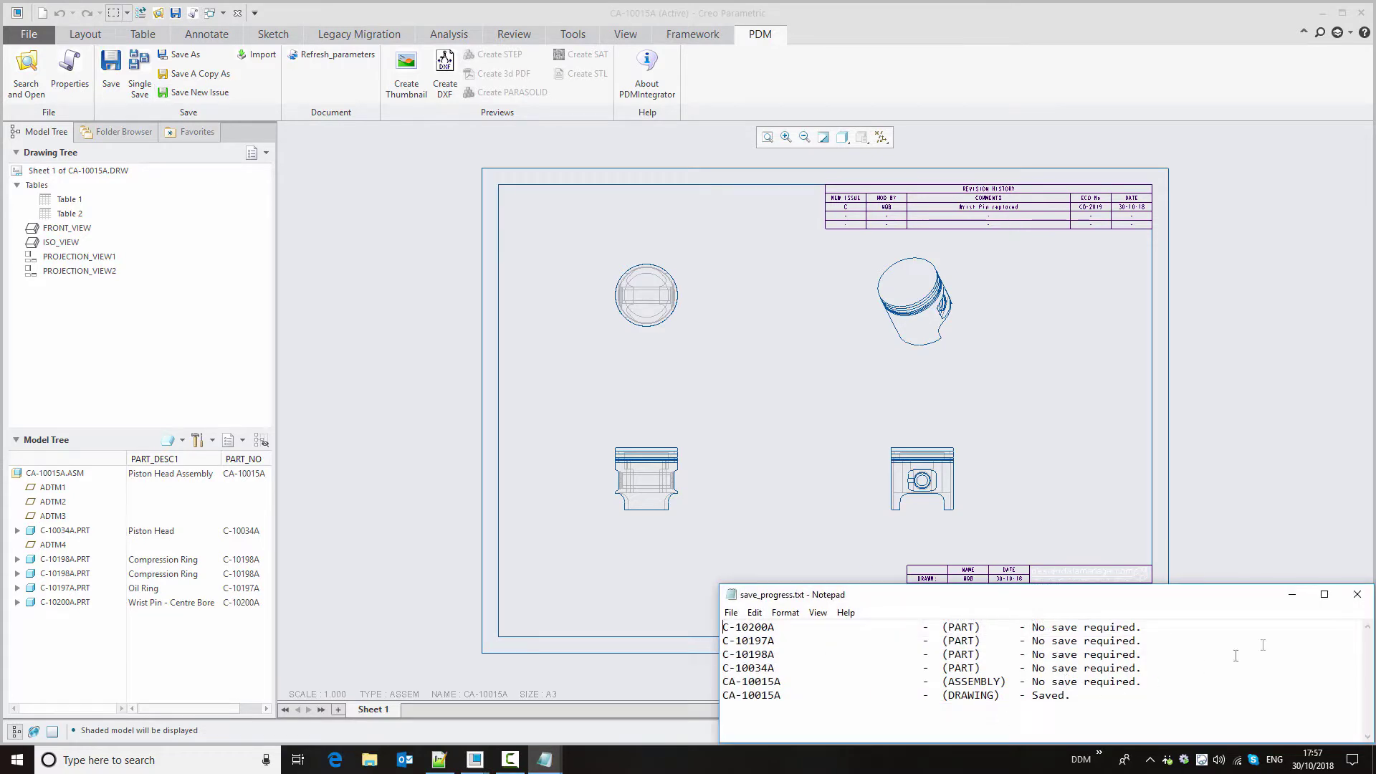
{"action": "left_click", "coordinate": [1357, 594]}
Inspect the drawing's revision history table and the issue letter in its title block.
{"action": "scroll", "coordinate": [980, 208], "scroll_direction": "down", "scroll_amount": 2}
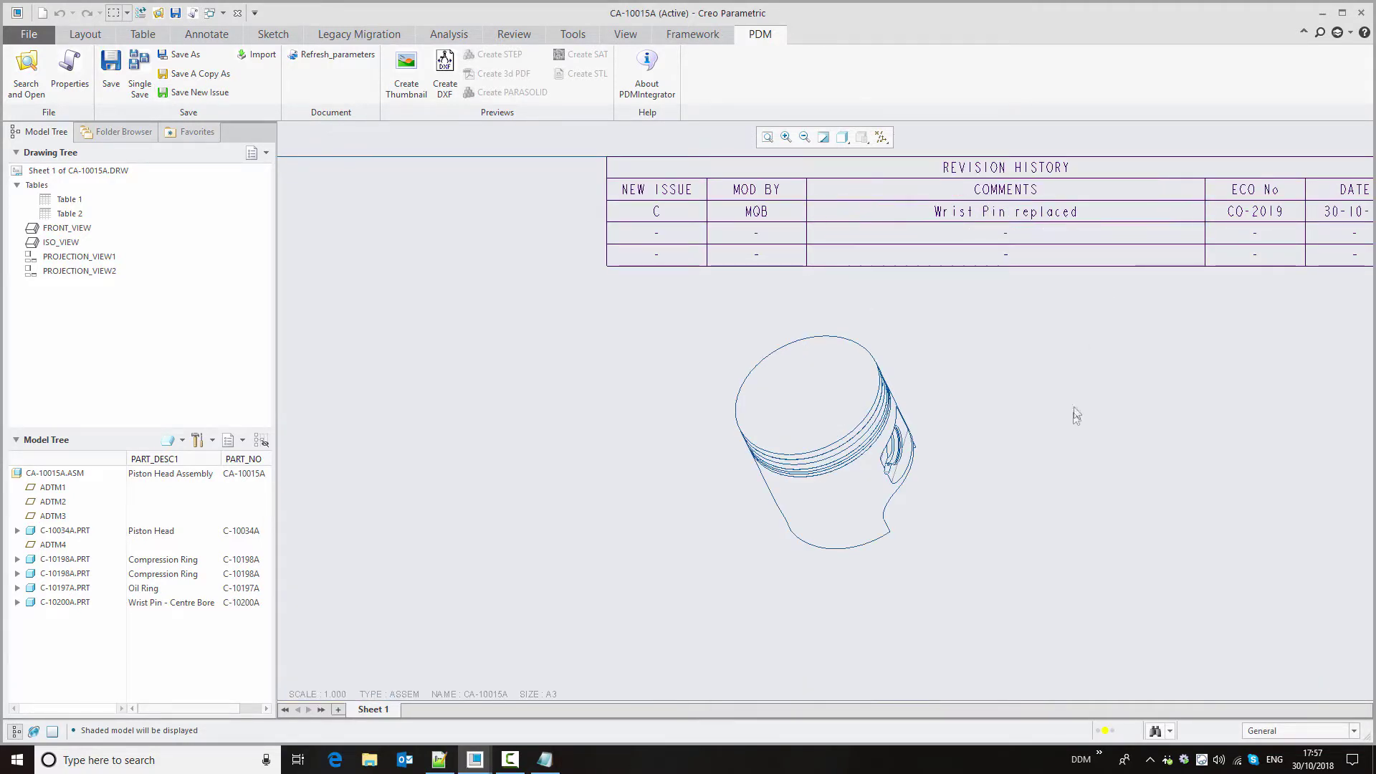
{"action": "scroll", "coordinate": [1073, 412], "scroll_direction": "up", "scroll_amount": 3}
{"action": "middle_click_drag", "start_coordinate": [1104, 574], "coordinate": [929, 386]}
{"action": "scroll", "coordinate": [1024, 509], "scroll_direction": "down", "scroll_amount": 4}
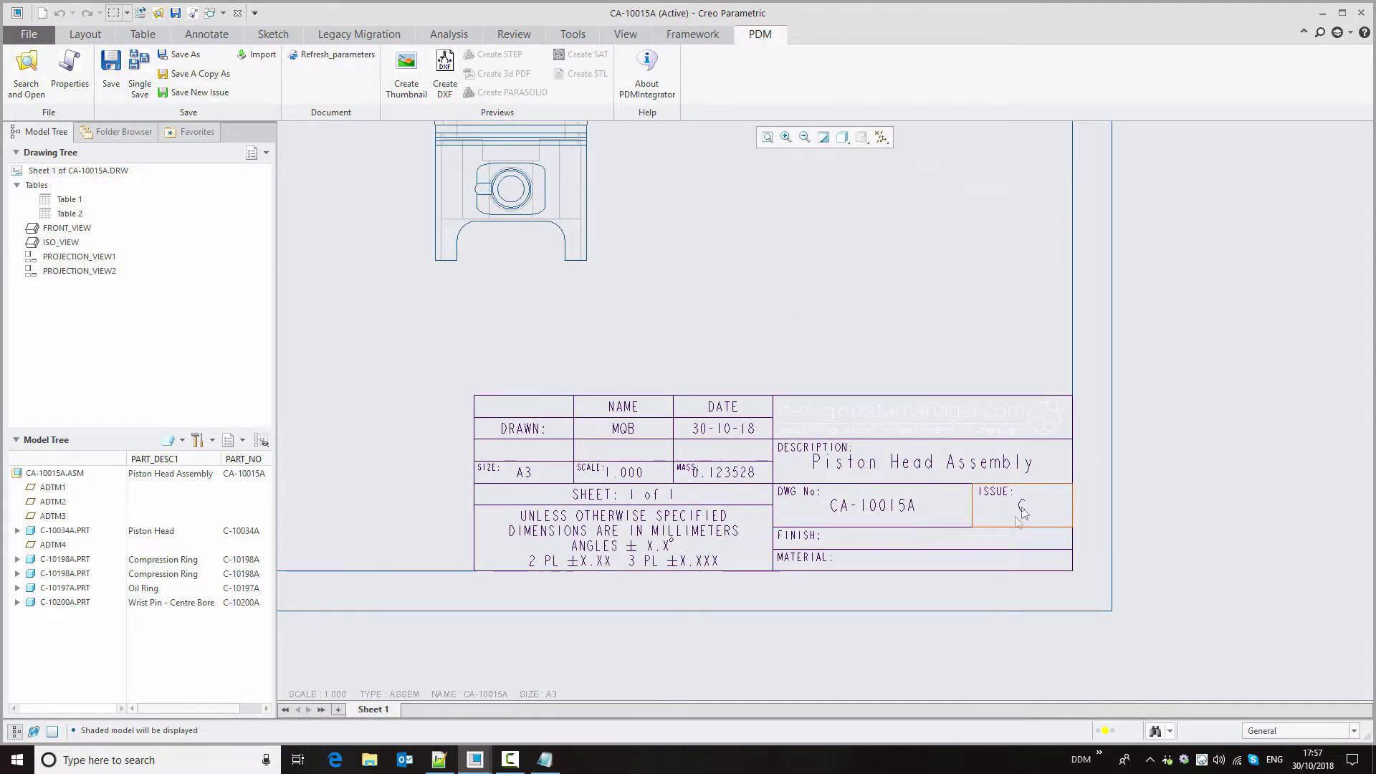
{"action": "scroll", "coordinate": [773, 537], "scroll_direction": "up", "scroll_amount": 4}
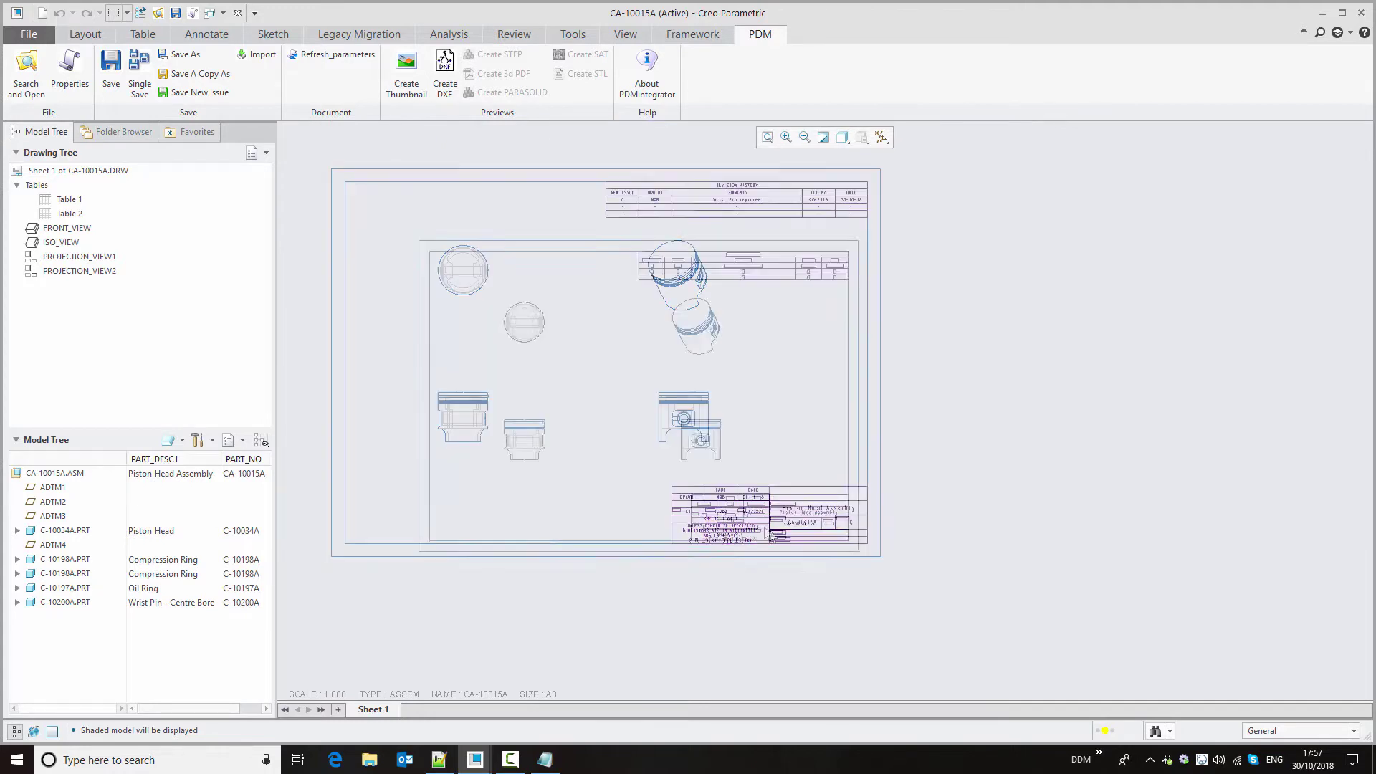
Close the CA-10015A drawing, wrist pin and assembly windows, and erase the undisplayed models from the session.
{"action": "left_click", "coordinate": [238, 13]}
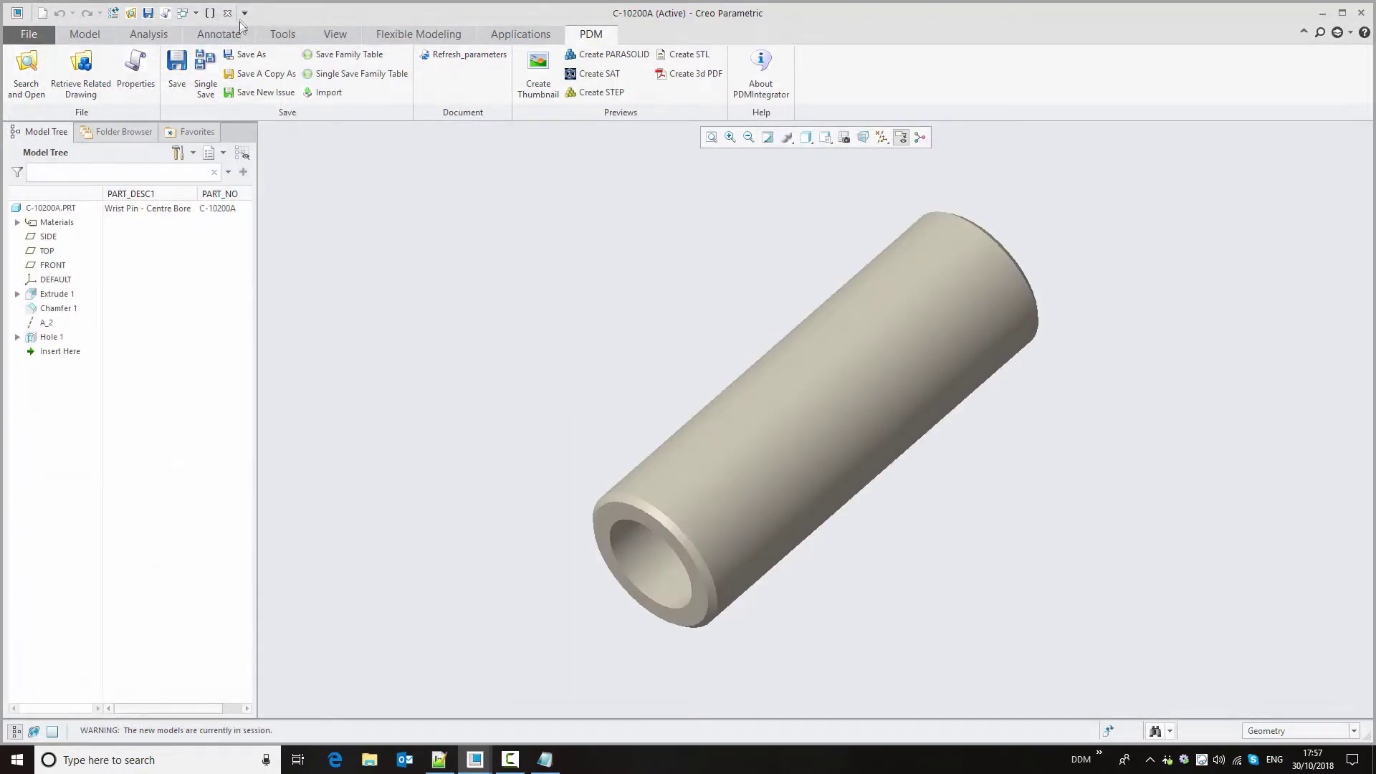
{"action": "left_click", "coordinate": [228, 13]}
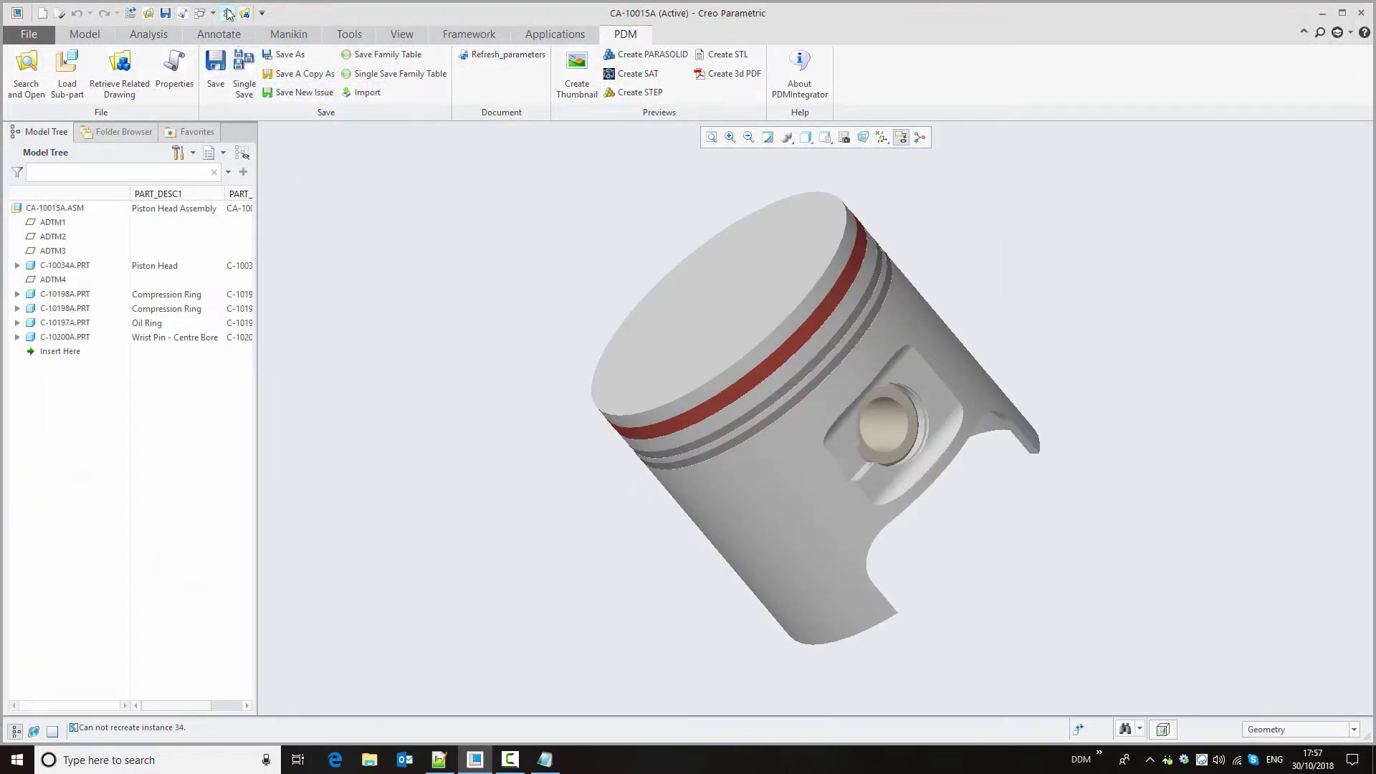
{"action": "left_click", "coordinate": [228, 13]}
{"action": "left_click", "coordinate": [189, 71]}
{"action": "key", "text": "Return"}
Switch to DDM and open the bill of materials of piston head assembly CA-10015A at issue C.
{"action": "left_click", "coordinate": [60, 13]}
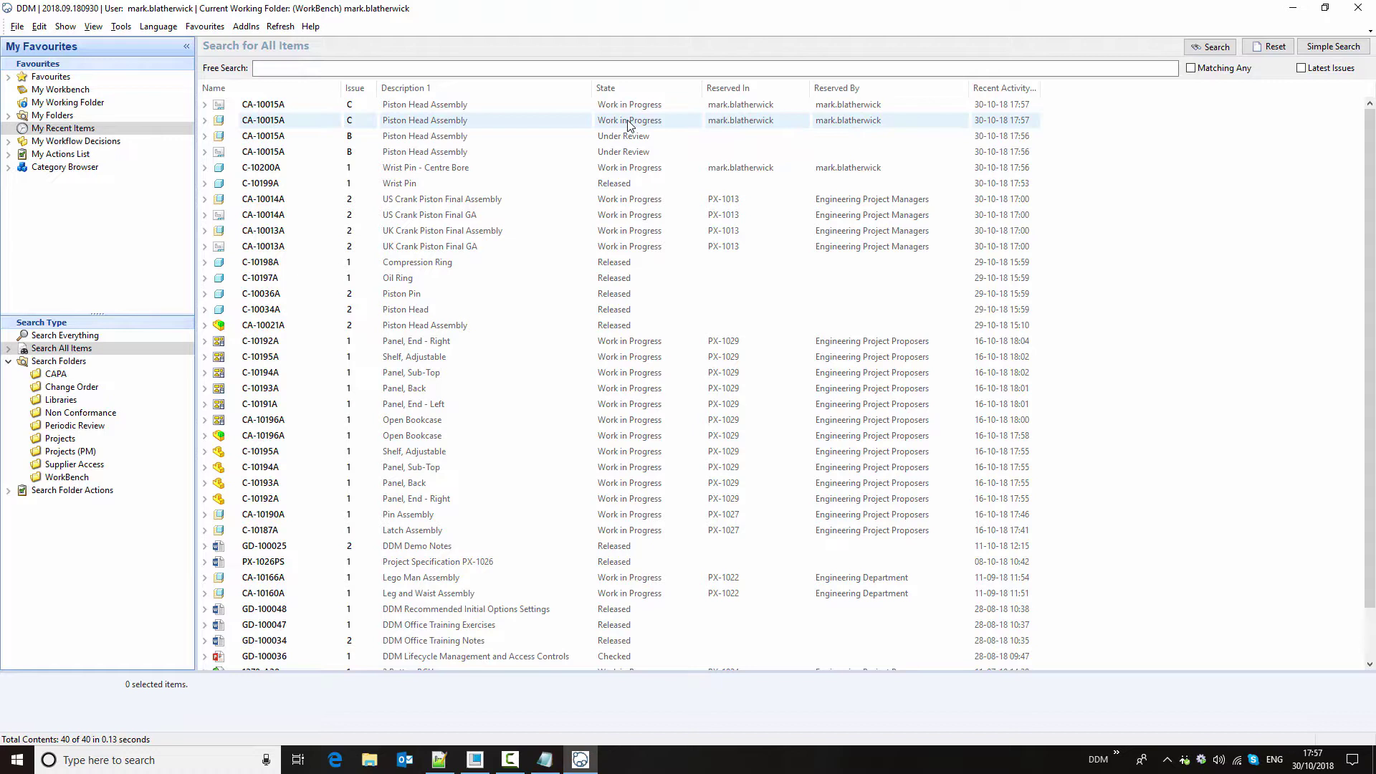
{"action": "left_click", "coordinate": [437, 123]}
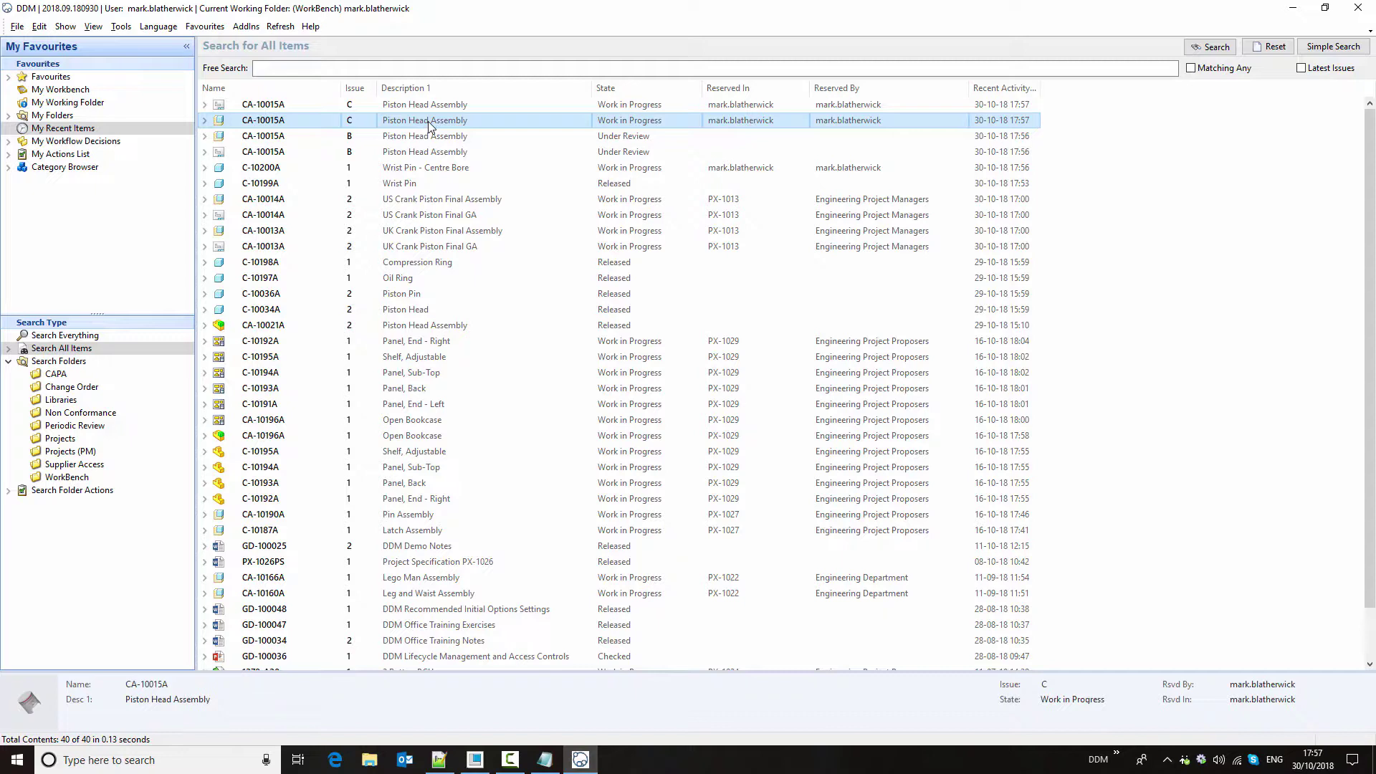
{"action": "right_click", "coordinate": [431, 126]}
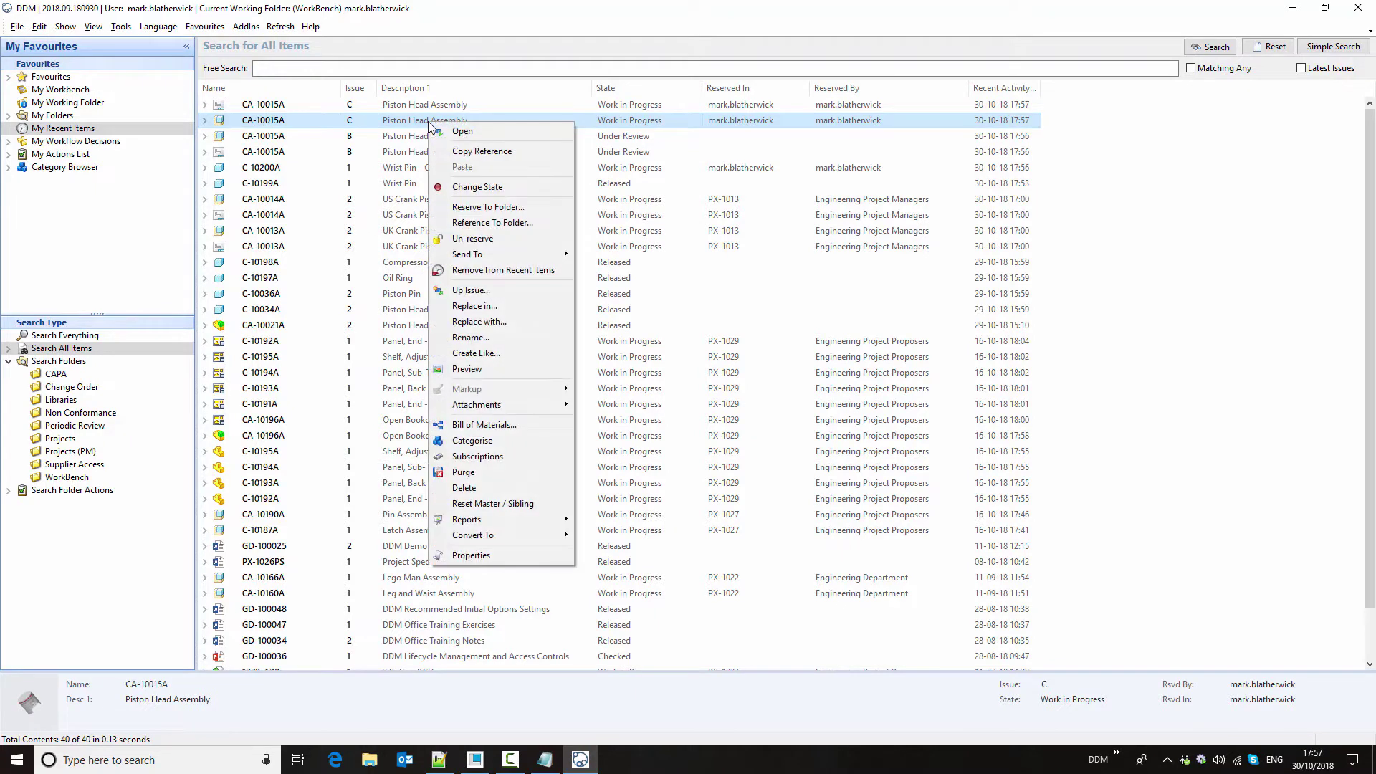
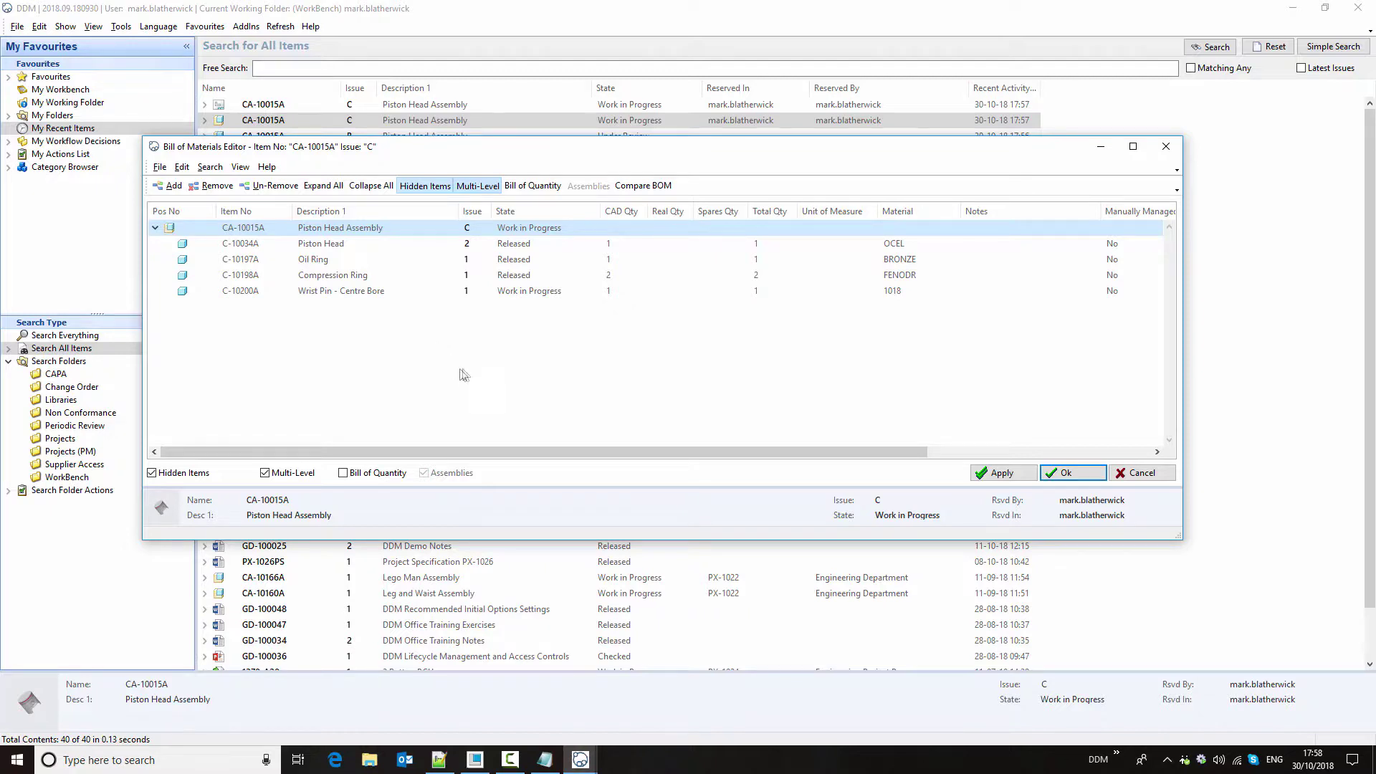
Minimise the bill of materials editor and list the parts in the Lubricant category under Miscellaneous.
{"action": "left_click", "coordinate": [1100, 152]}
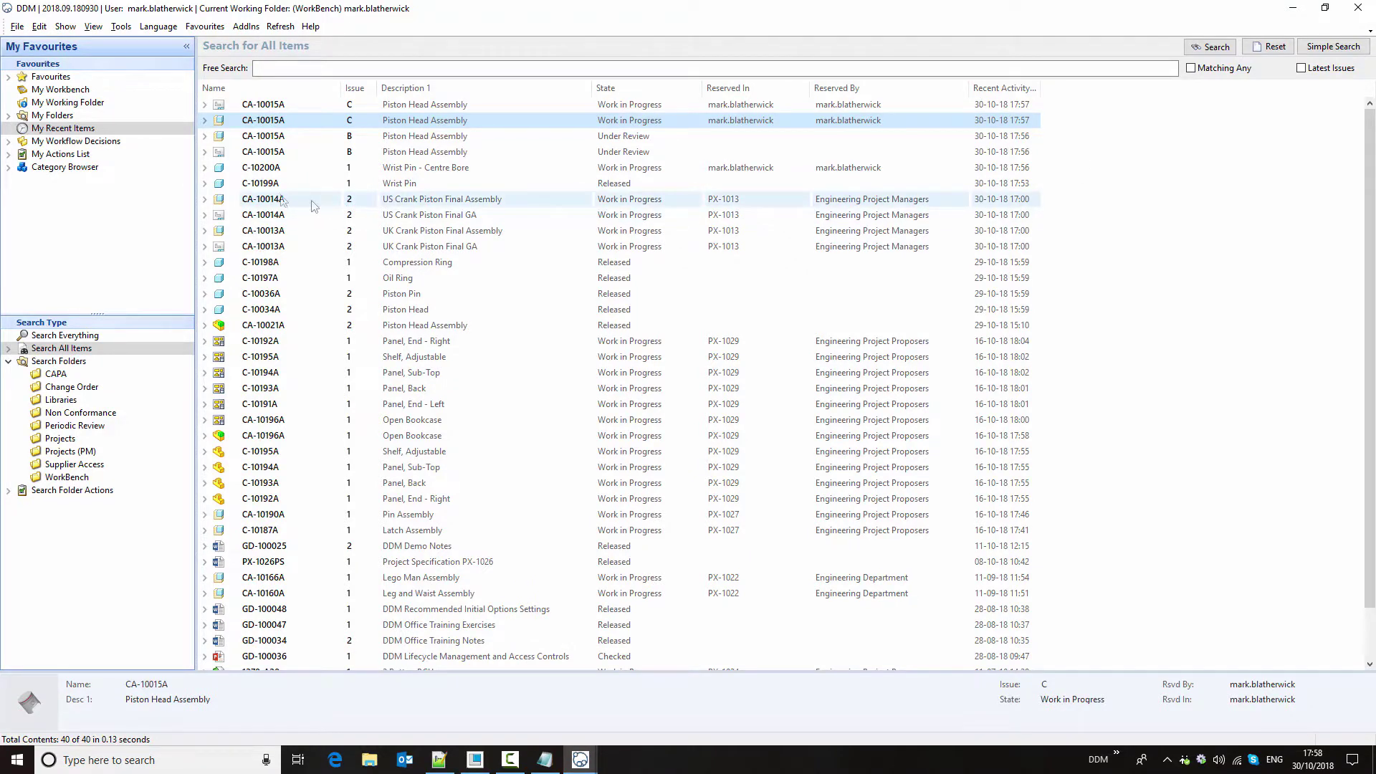
{"action": "left_click", "coordinate": [8, 167]}
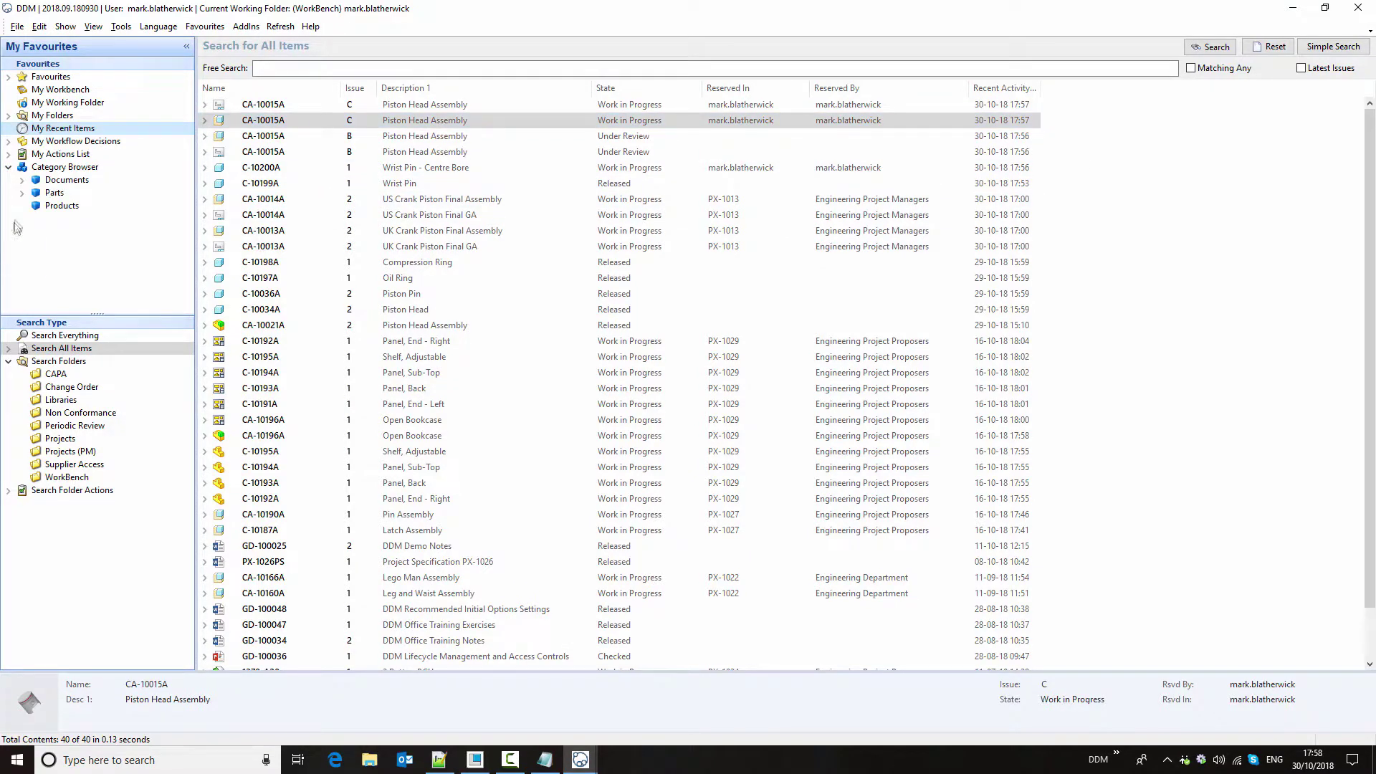
{"action": "left_click", "coordinate": [22, 192]}
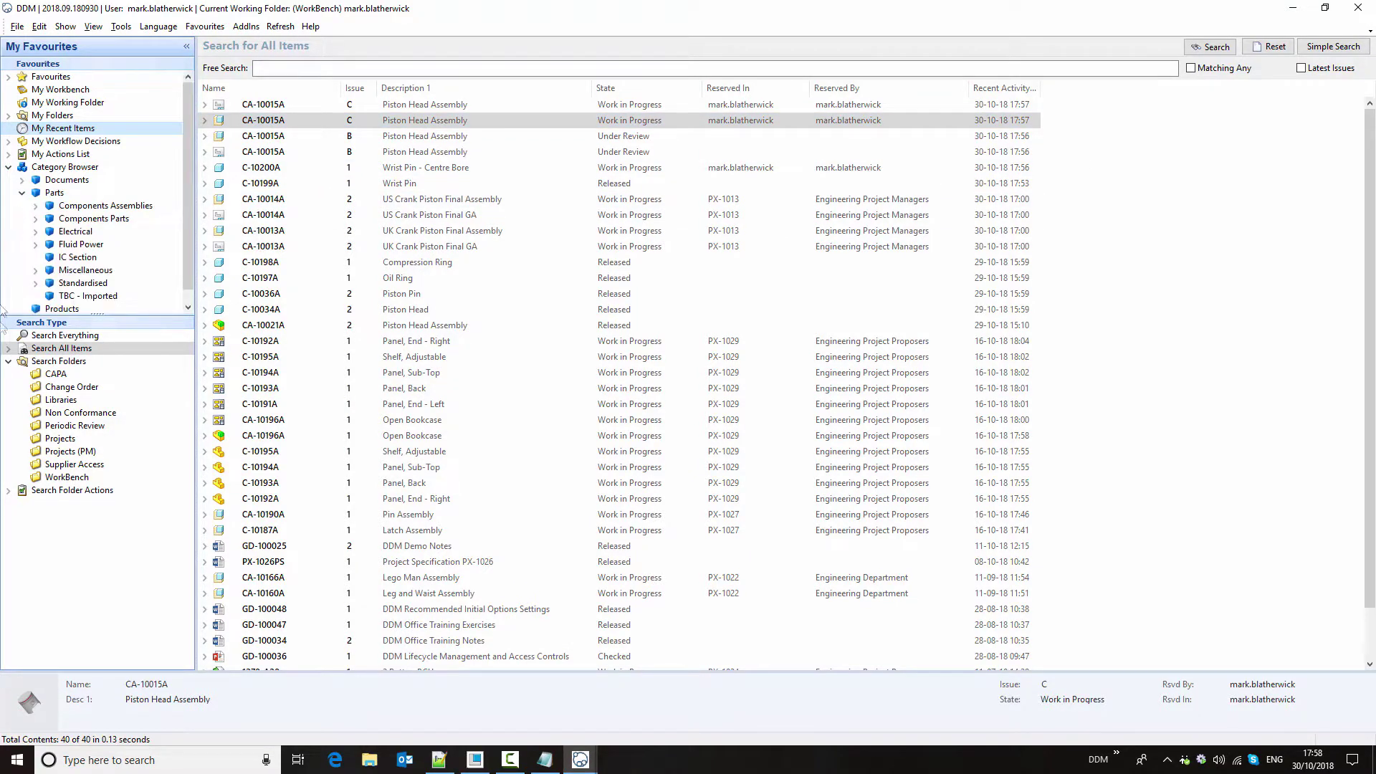
{"action": "left_click", "coordinate": [36, 270]}
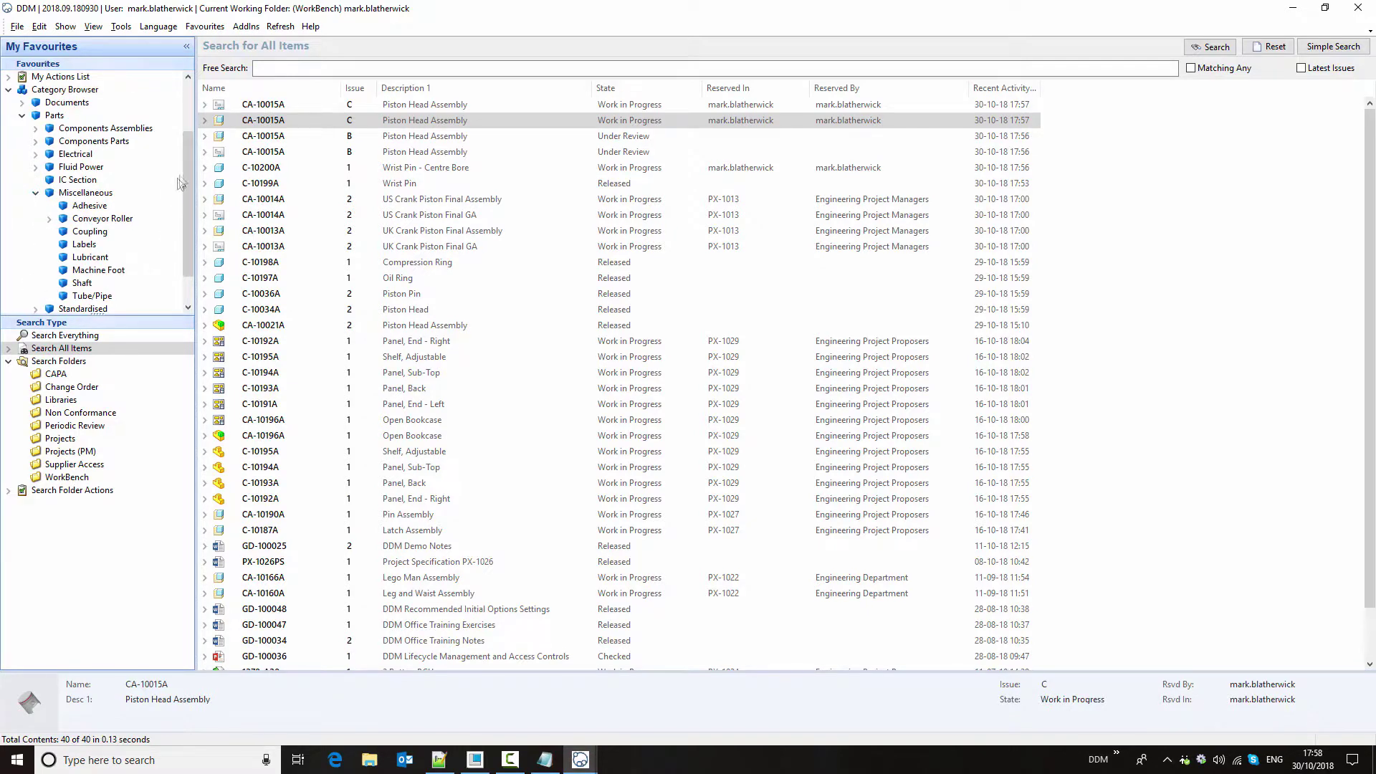
{"action": "scroll", "coordinate": [185, 188], "scroll_direction": "down", "scroll_amount": 1}
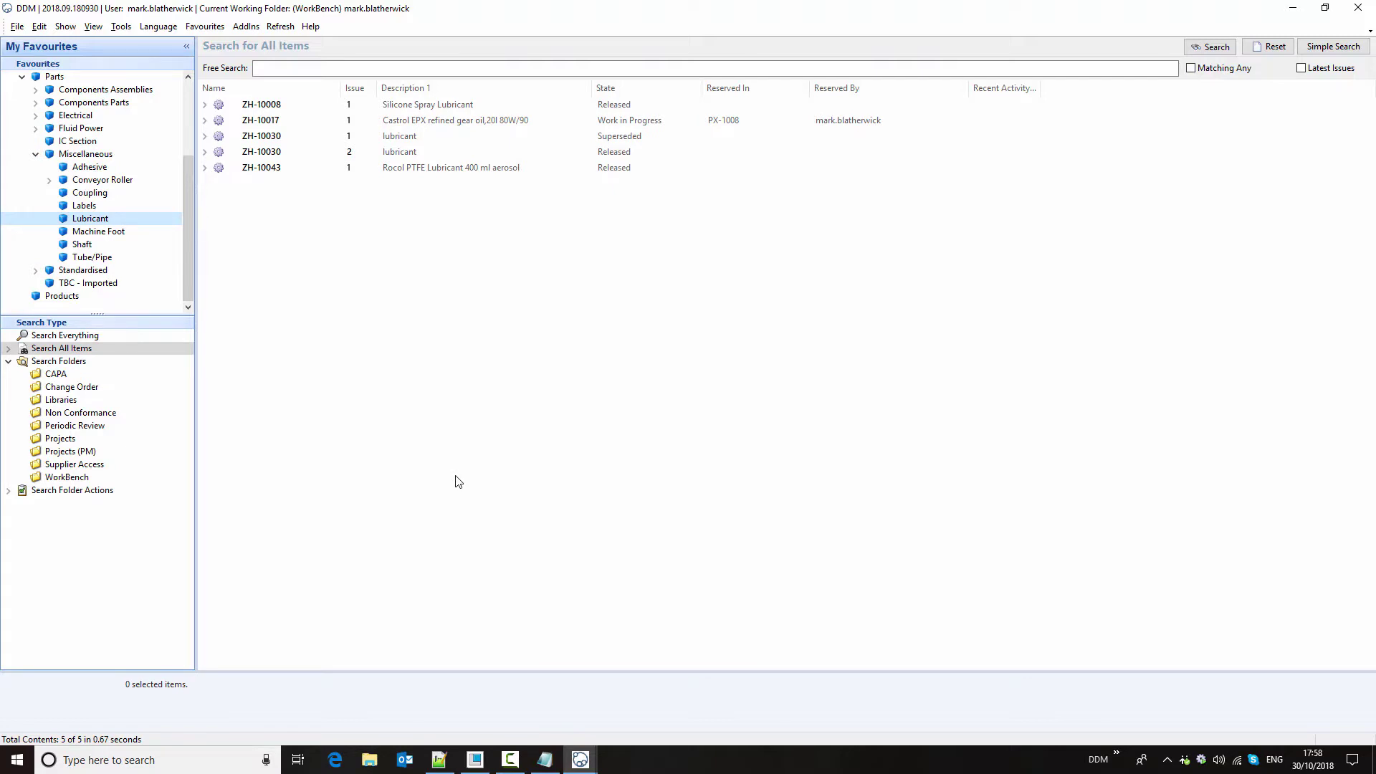
View the Lubricant Datasheet document related to lubricant ZH-10030 issue 2, and close it.
{"action": "left_click", "coordinate": [252, 155]}
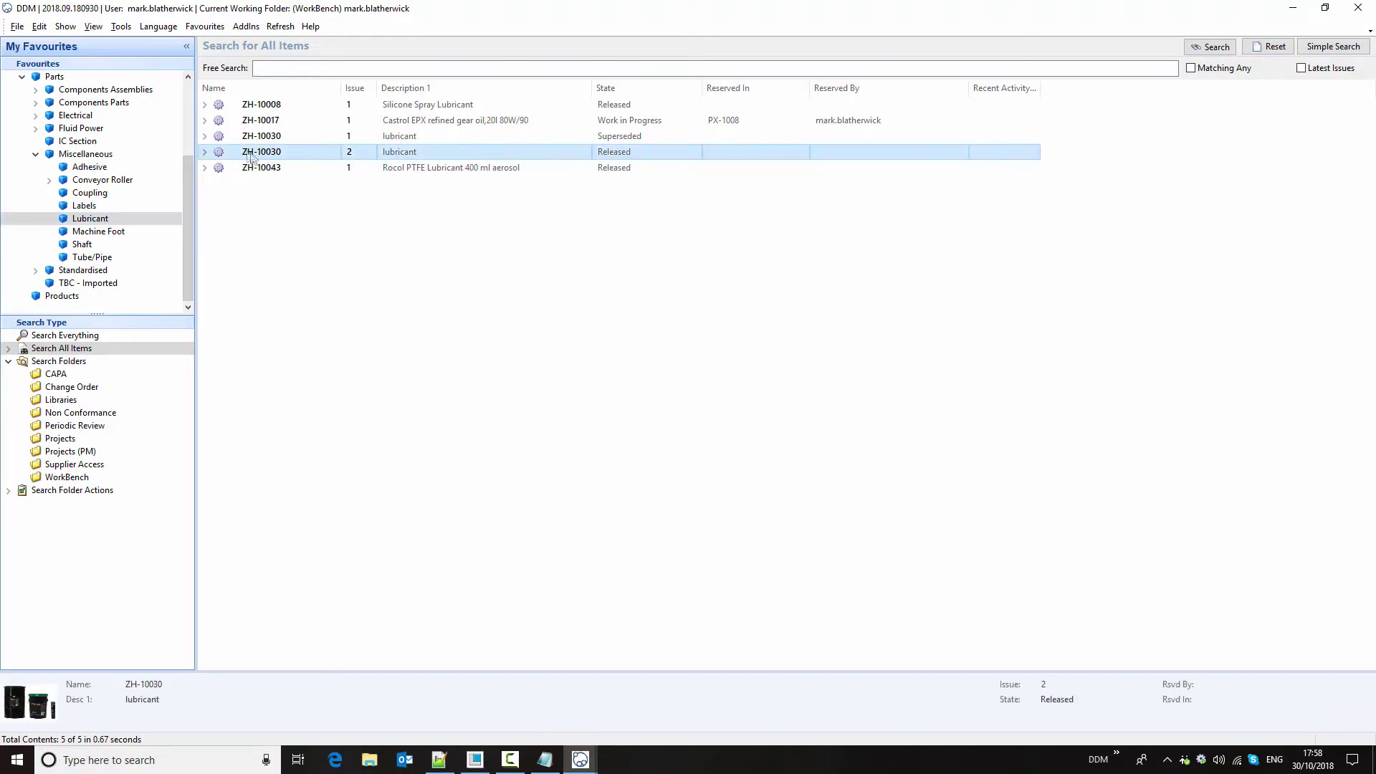
{"action": "left_click", "coordinate": [205, 153]}
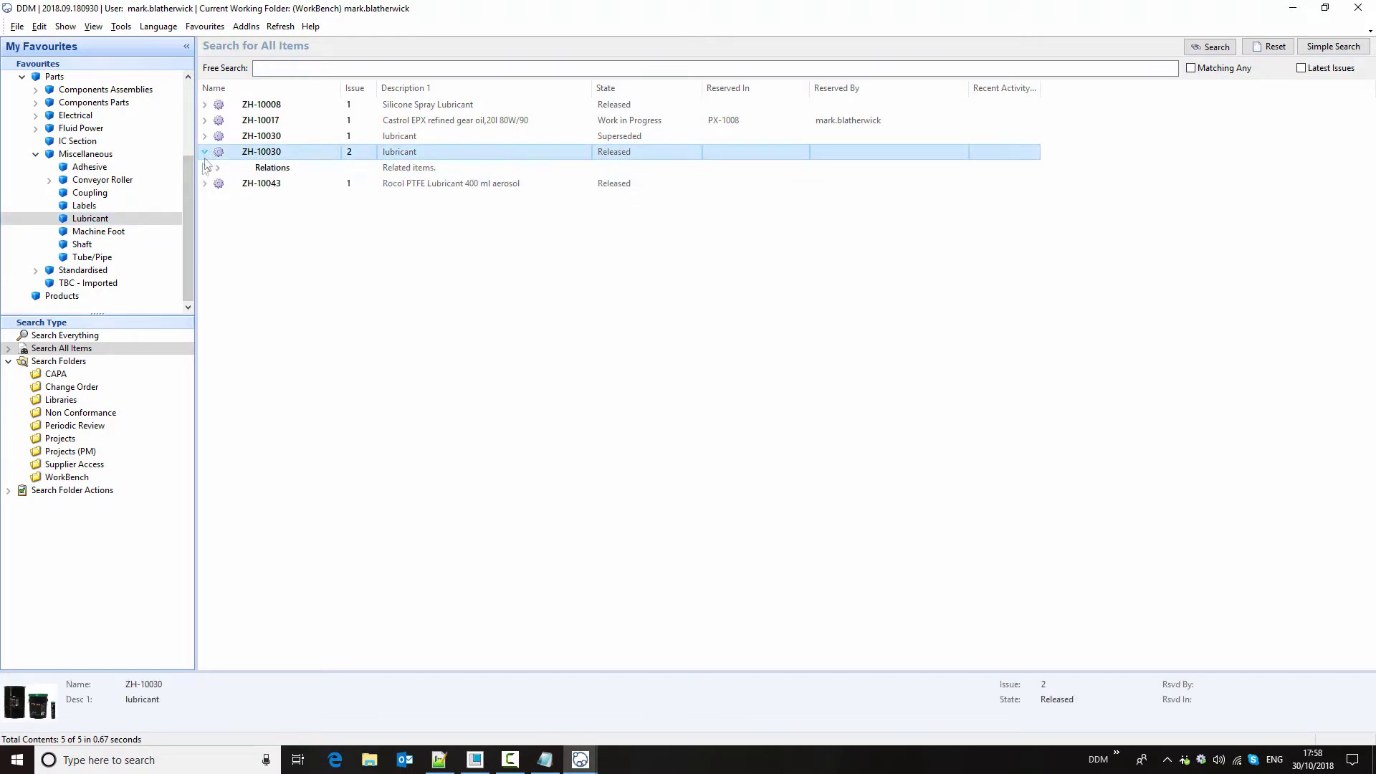
{"action": "left_click", "coordinate": [217, 168]}
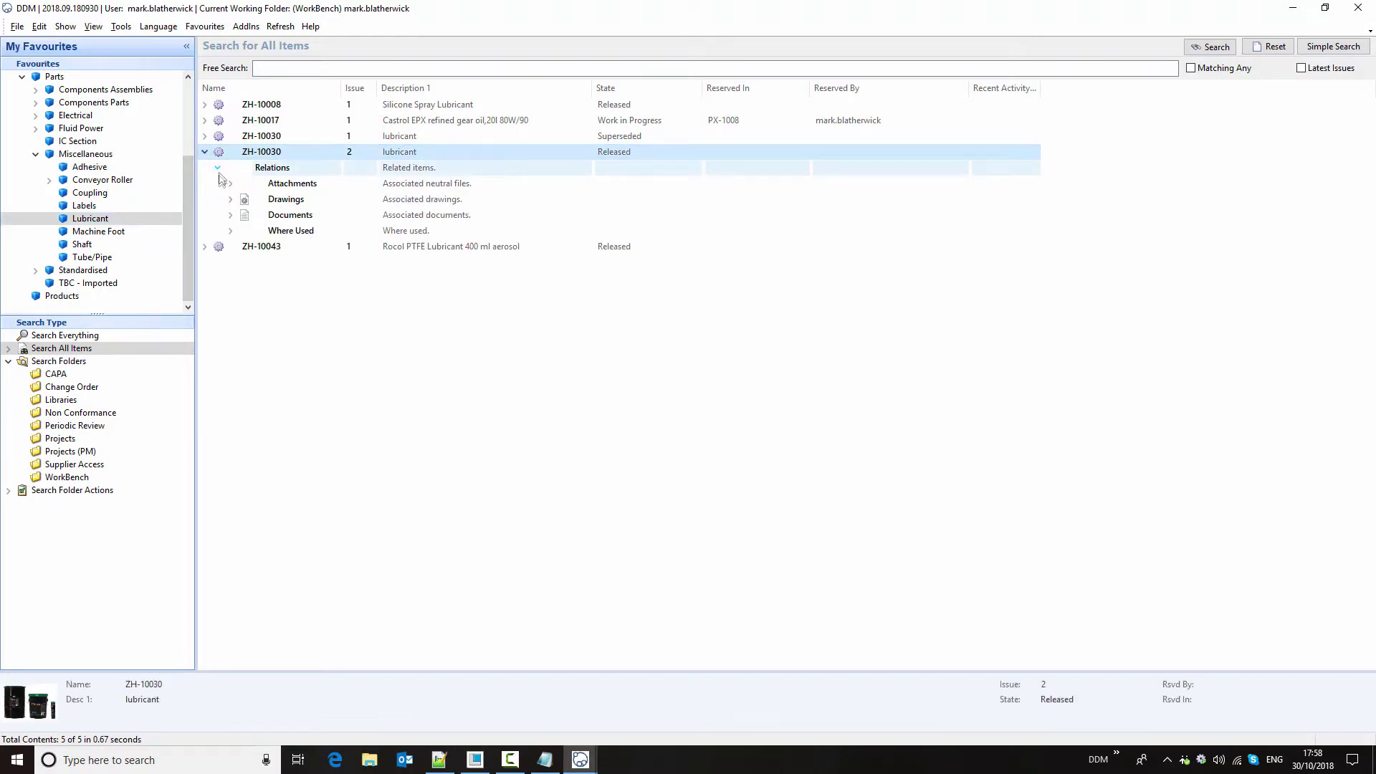
{"action": "left_click", "coordinate": [230, 215]}
{"action": "left_click", "coordinate": [313, 231]}
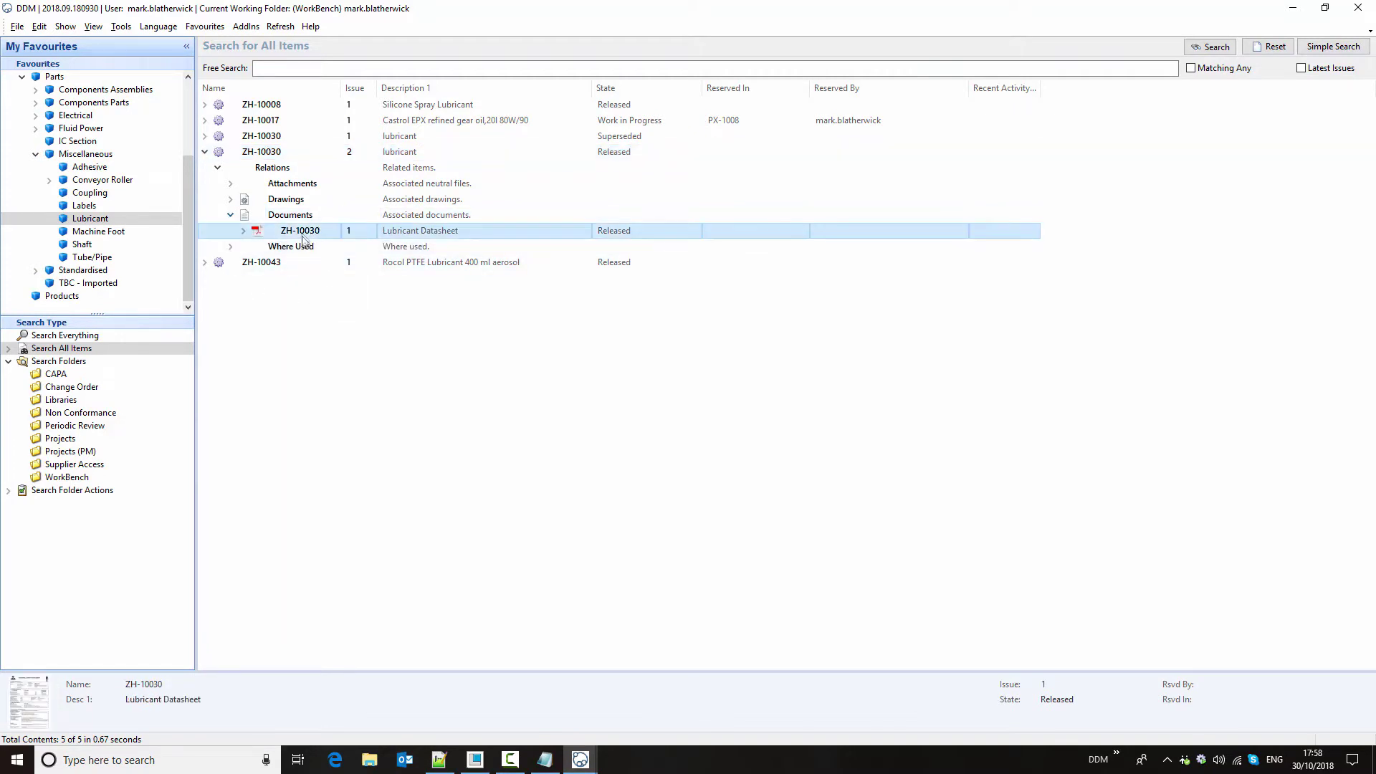
{"action": "double_click", "coordinate": [316, 231]}
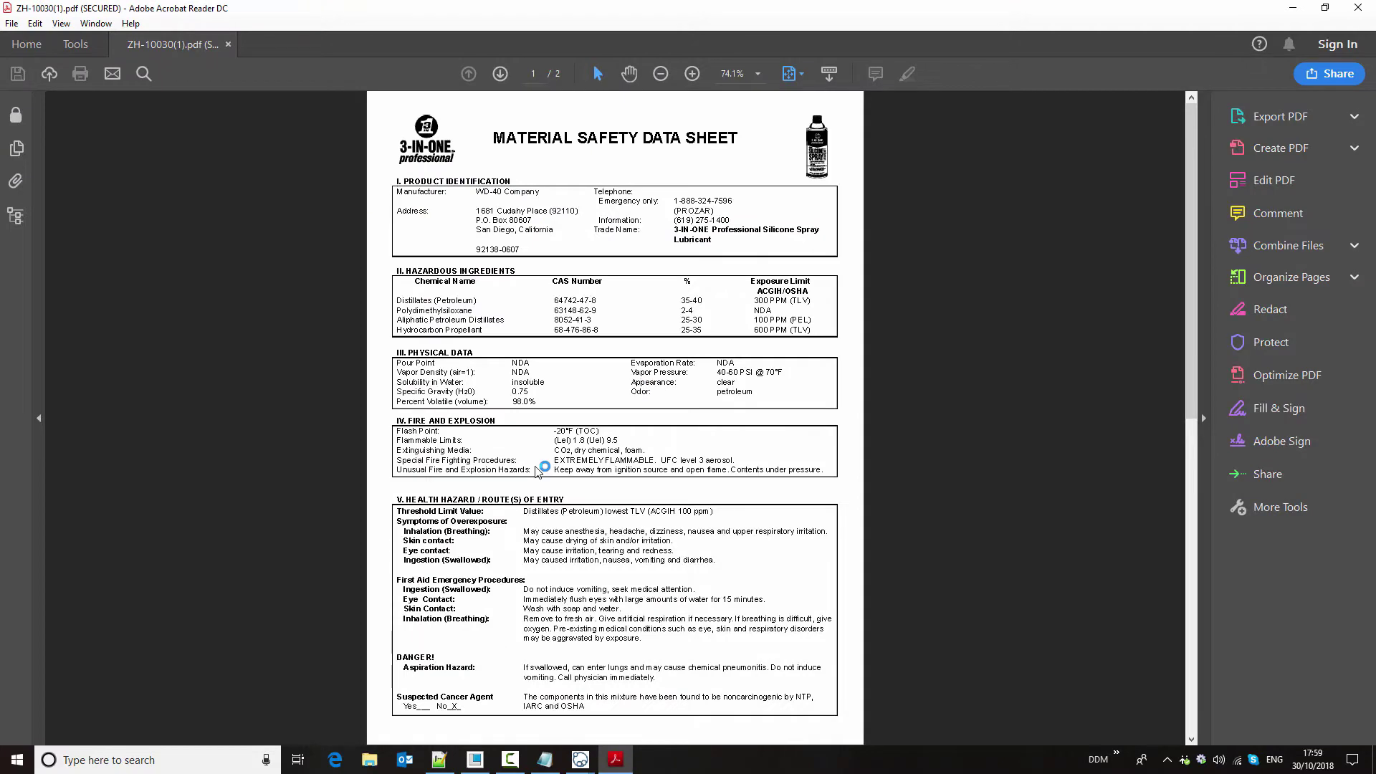
{"action": "left_click", "coordinate": [1359, 7]}
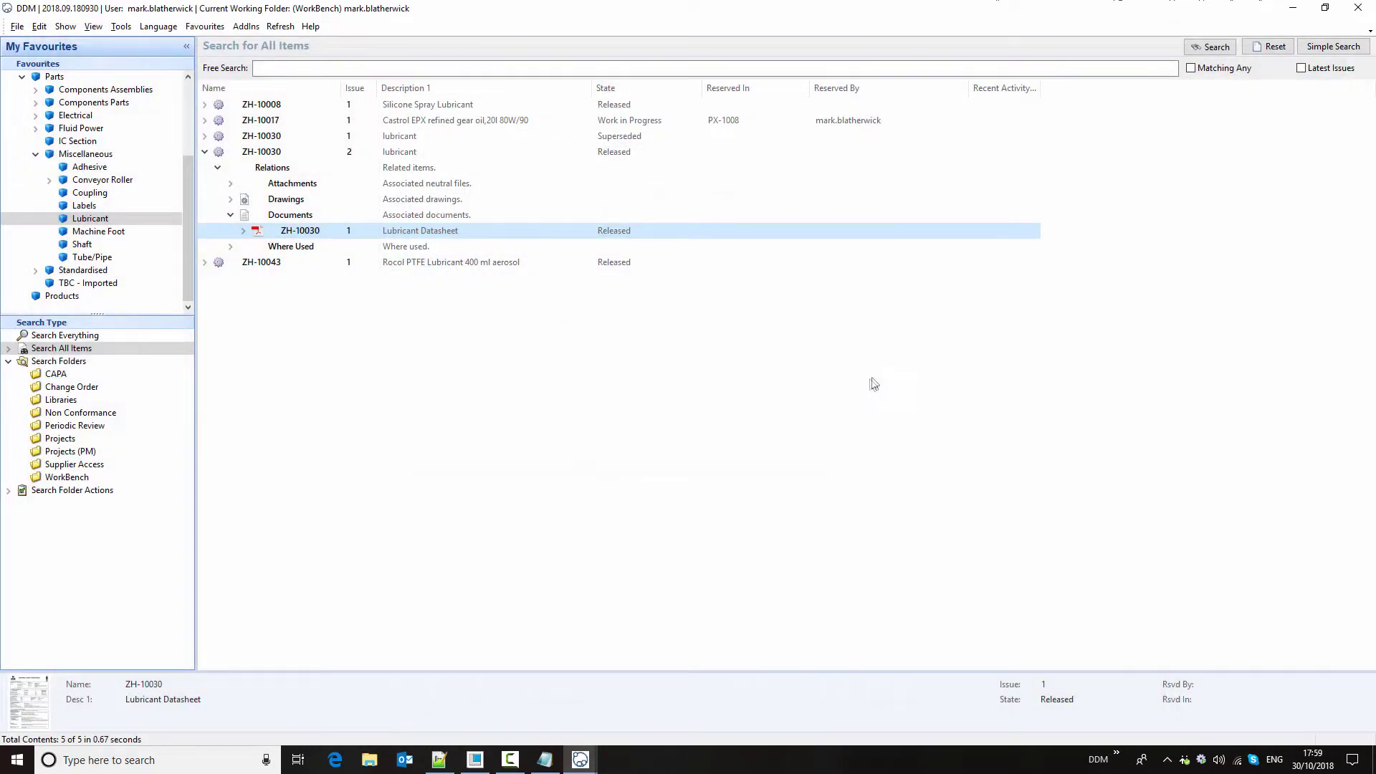
Copy a reference to lubricant ZH-10030 issue 2 and paste it into the bill of materials of CA-10015A.
{"action": "left_click", "coordinate": [286, 154]}
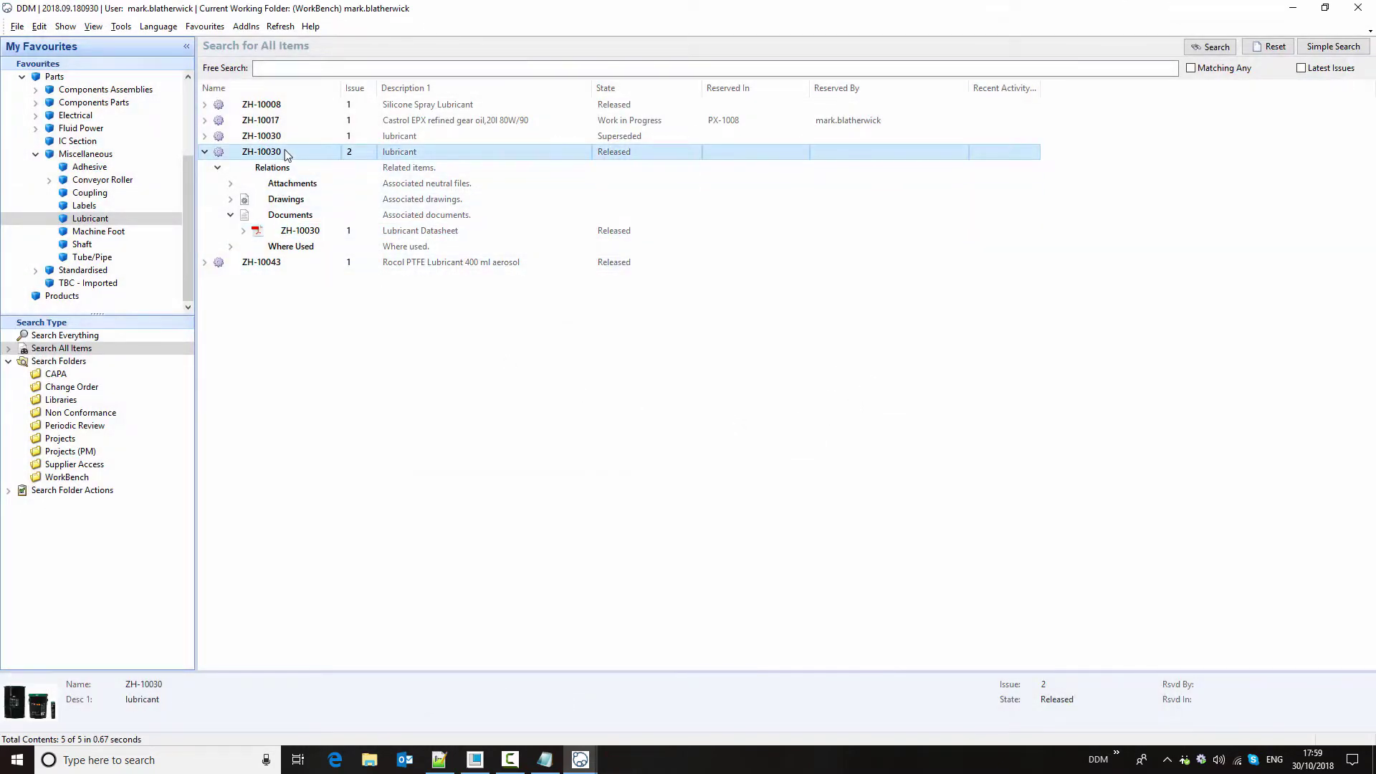
{"action": "right_click", "coordinate": [295, 153]}
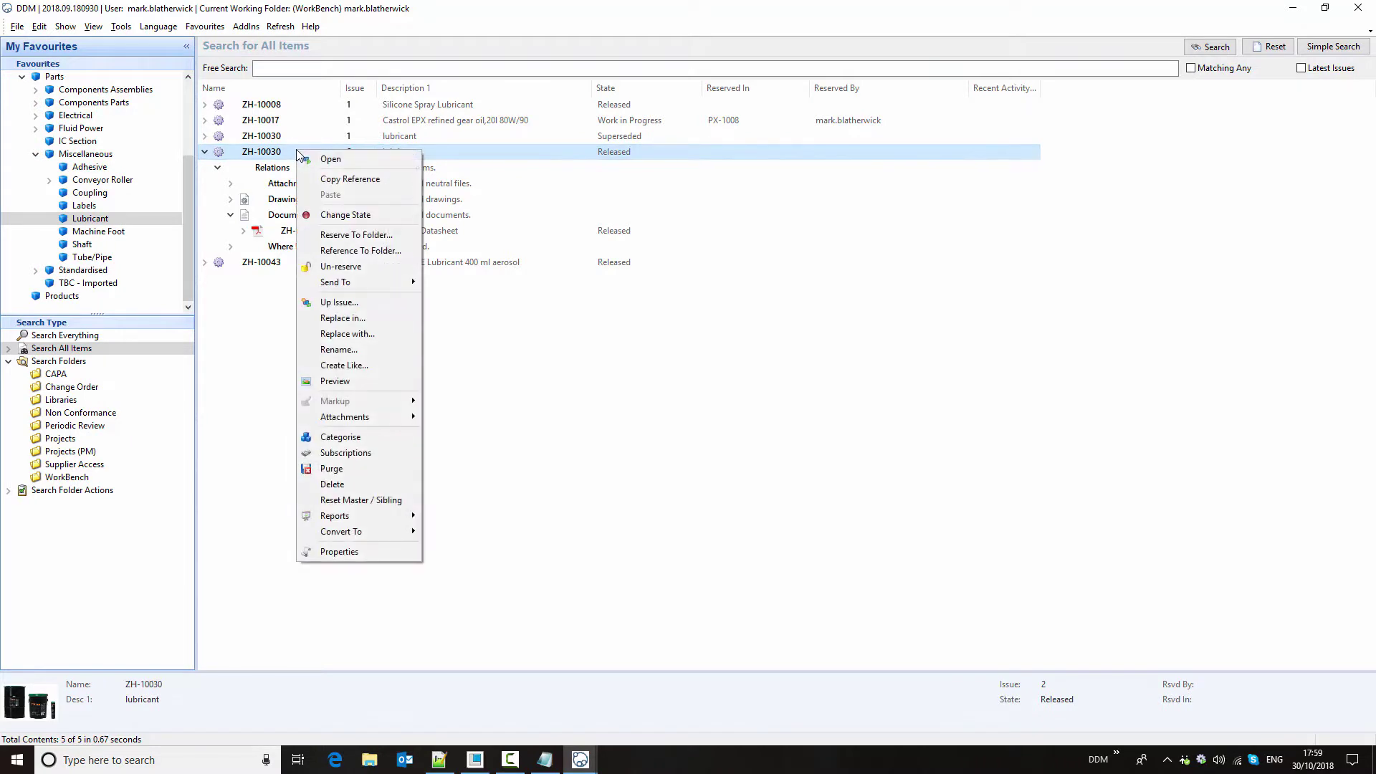
{"action": "left_click", "coordinate": [361, 179]}
{"action": "mouse_move", "coordinate": [584, 764]}
{"action": "left_click", "coordinate": [635, 701]}
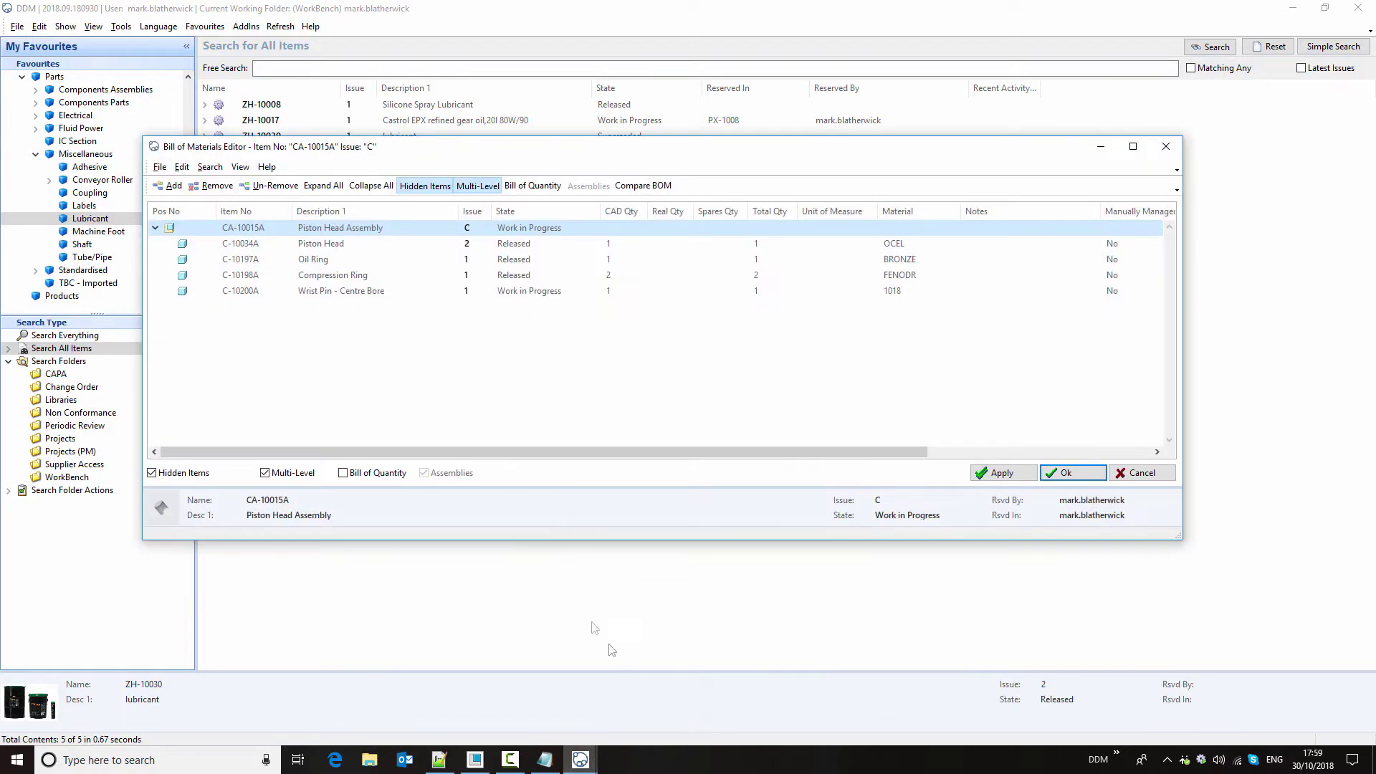
{"action": "left_click", "coordinate": [346, 357]}
{"action": "right_click", "coordinate": [351, 350]}
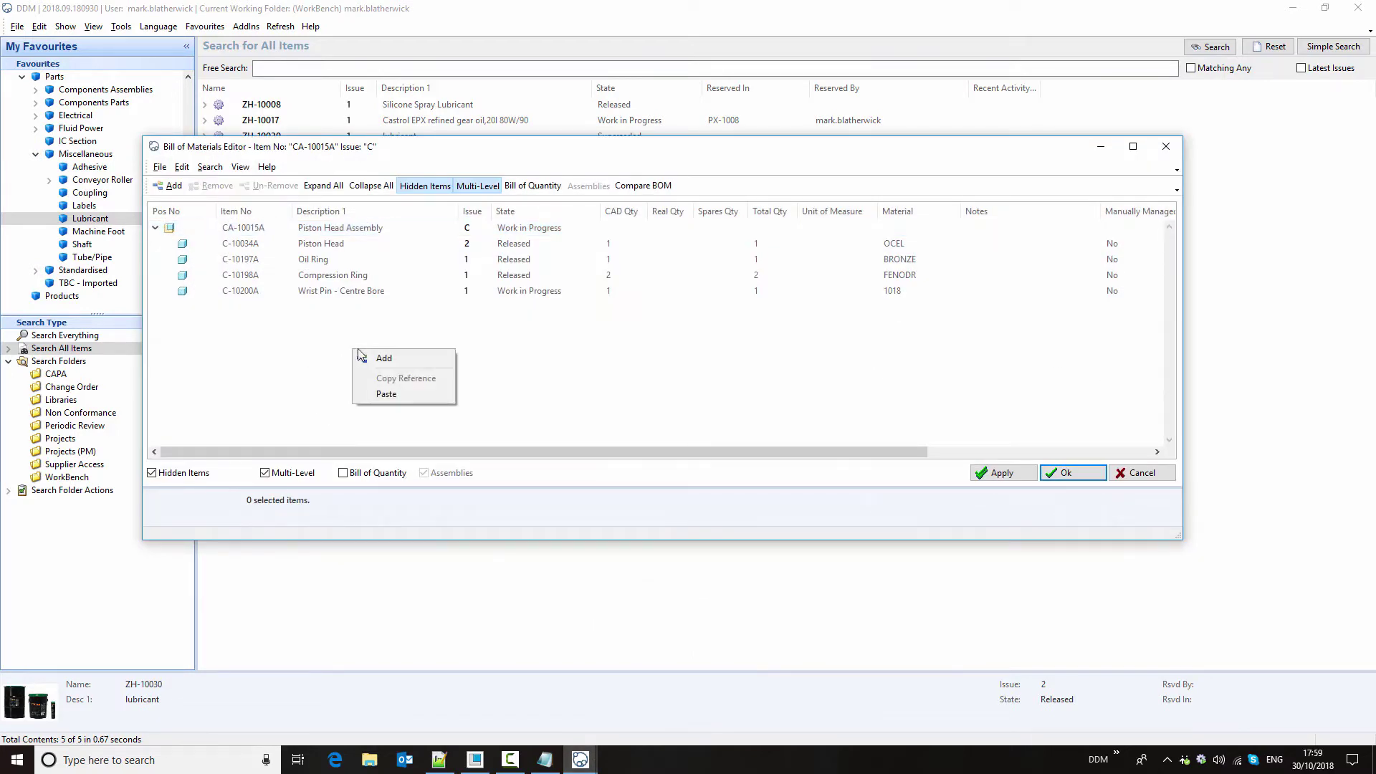
{"action": "left_click", "coordinate": [387, 395]}
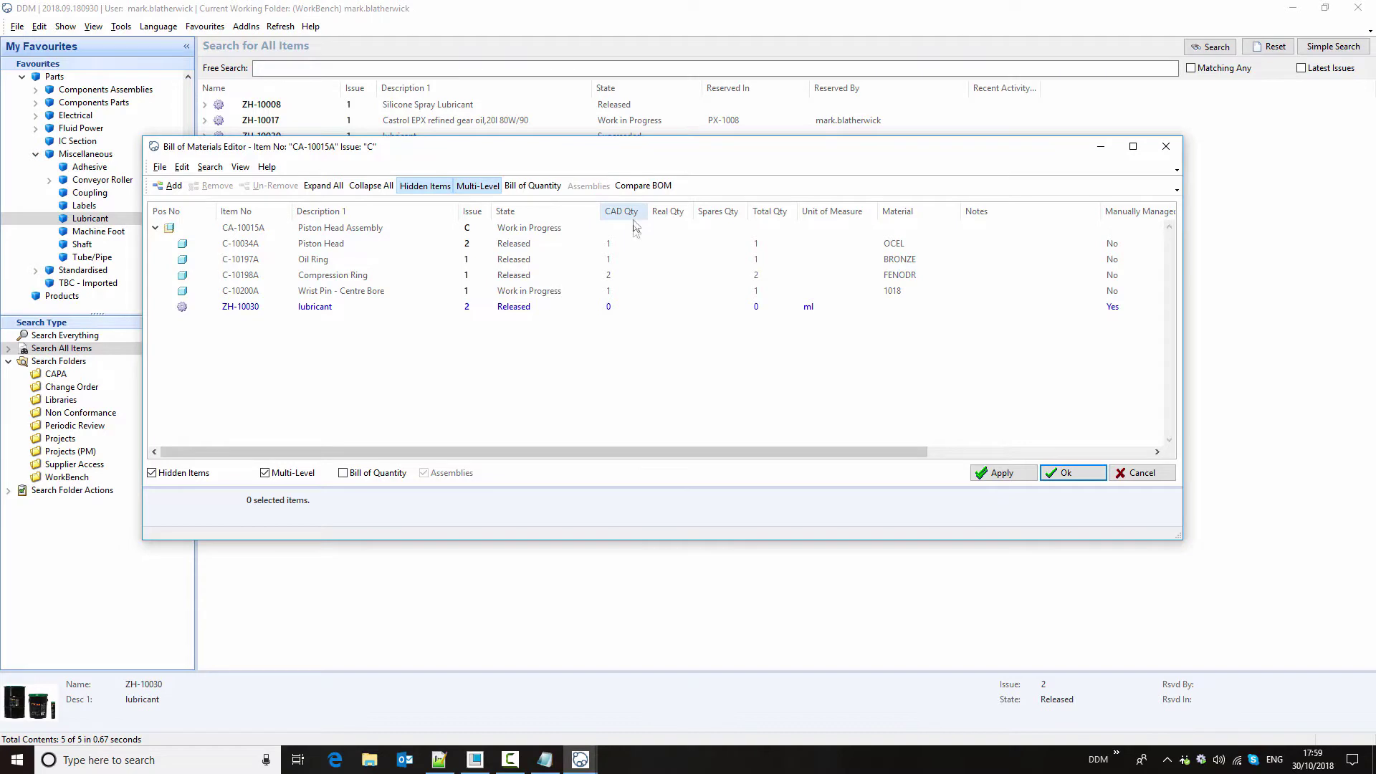
Set the real quantity of lubricant ZH-10030 in the bill of materials to 10.
{"action": "left_click", "coordinate": [675, 309]}
{"action": "left_click", "coordinate": [676, 315]}
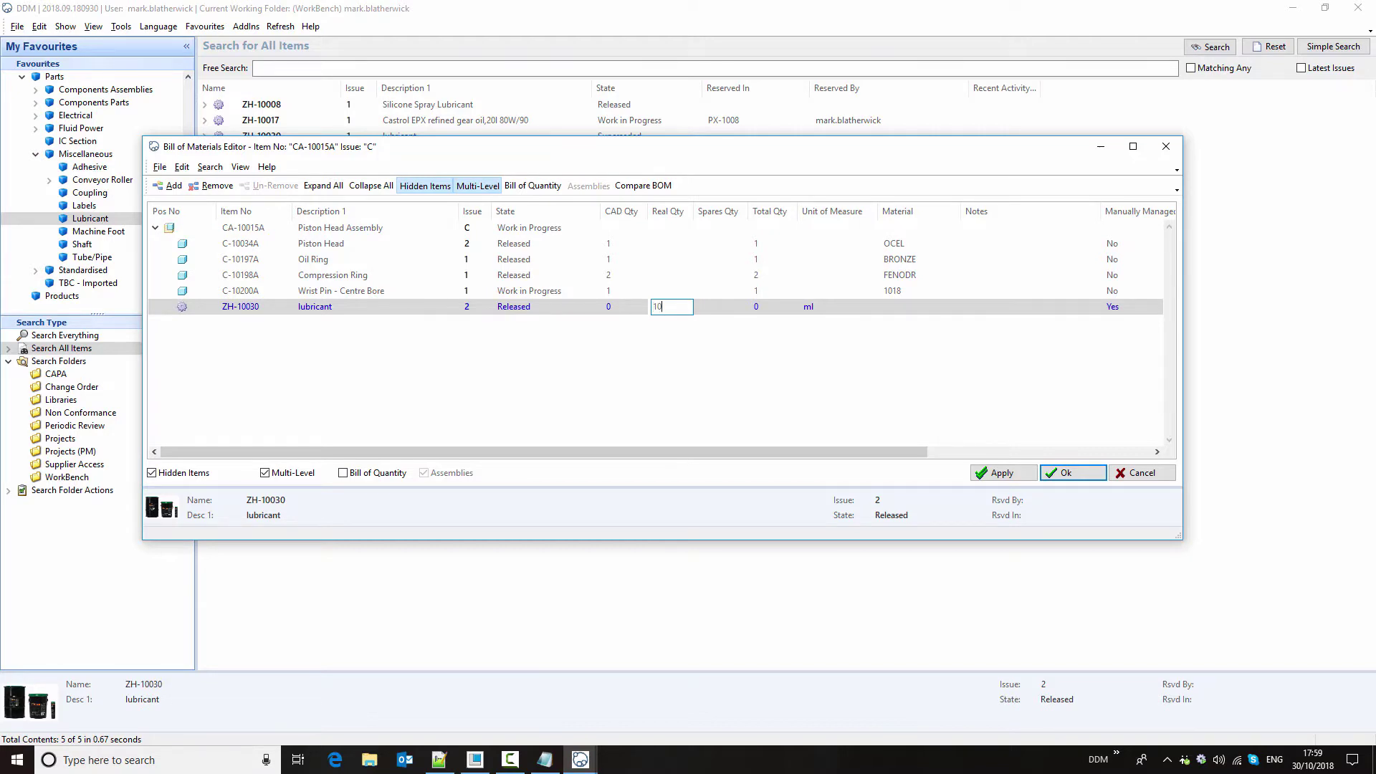
{"action": "key", "text": "Return"}
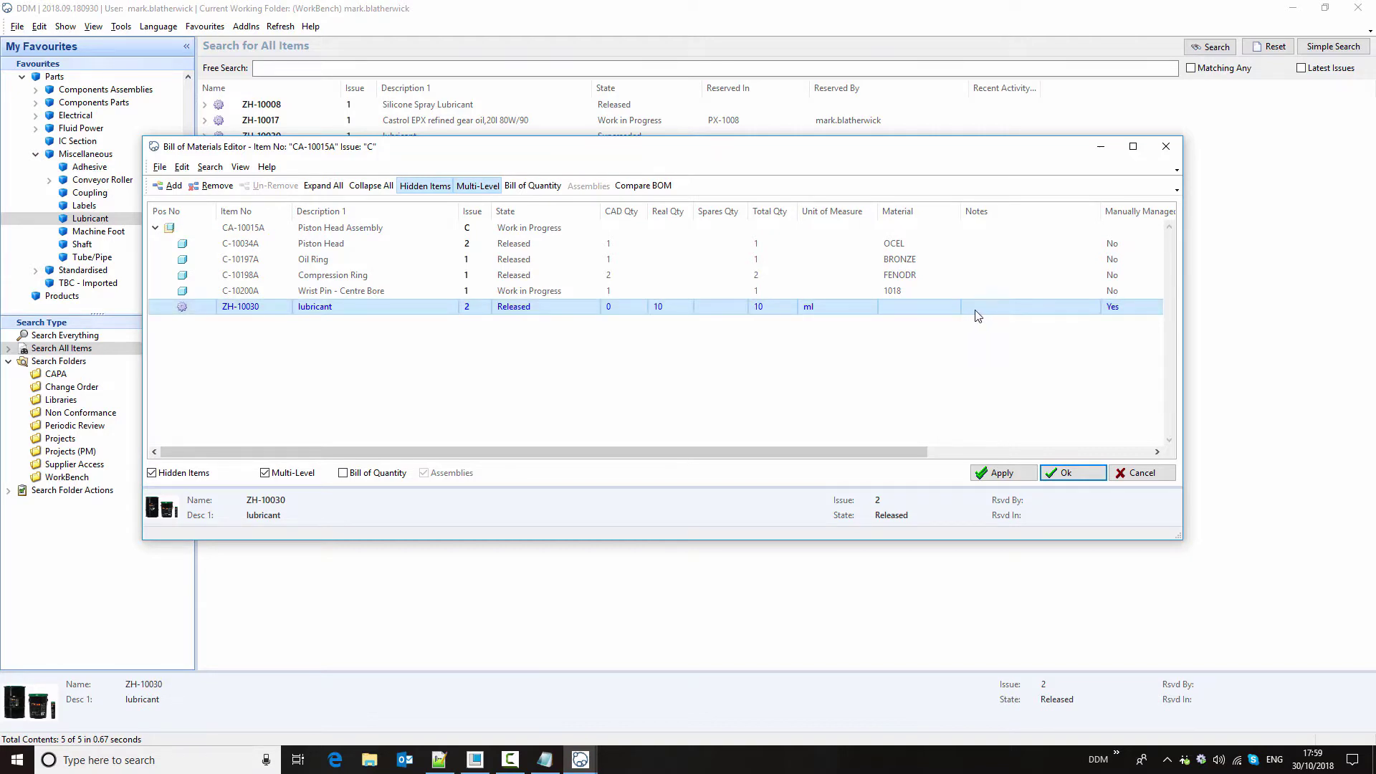
Enter the note "Apply to..." for lubricant ZH-10030 in the bill of materials of CA-10015A and apply the changes.
{"action": "left_click", "coordinate": [979, 314]}
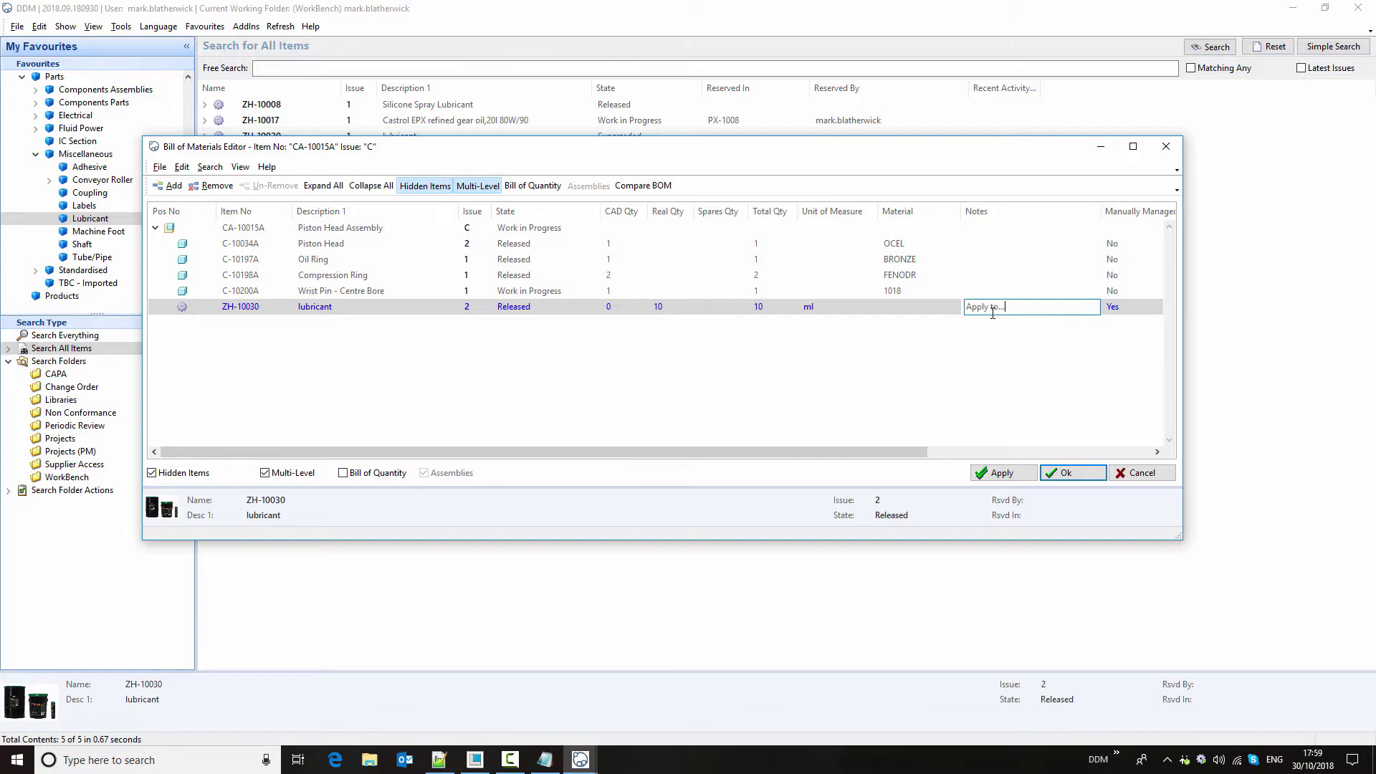
{"action": "left_click", "coordinate": [1002, 473]}
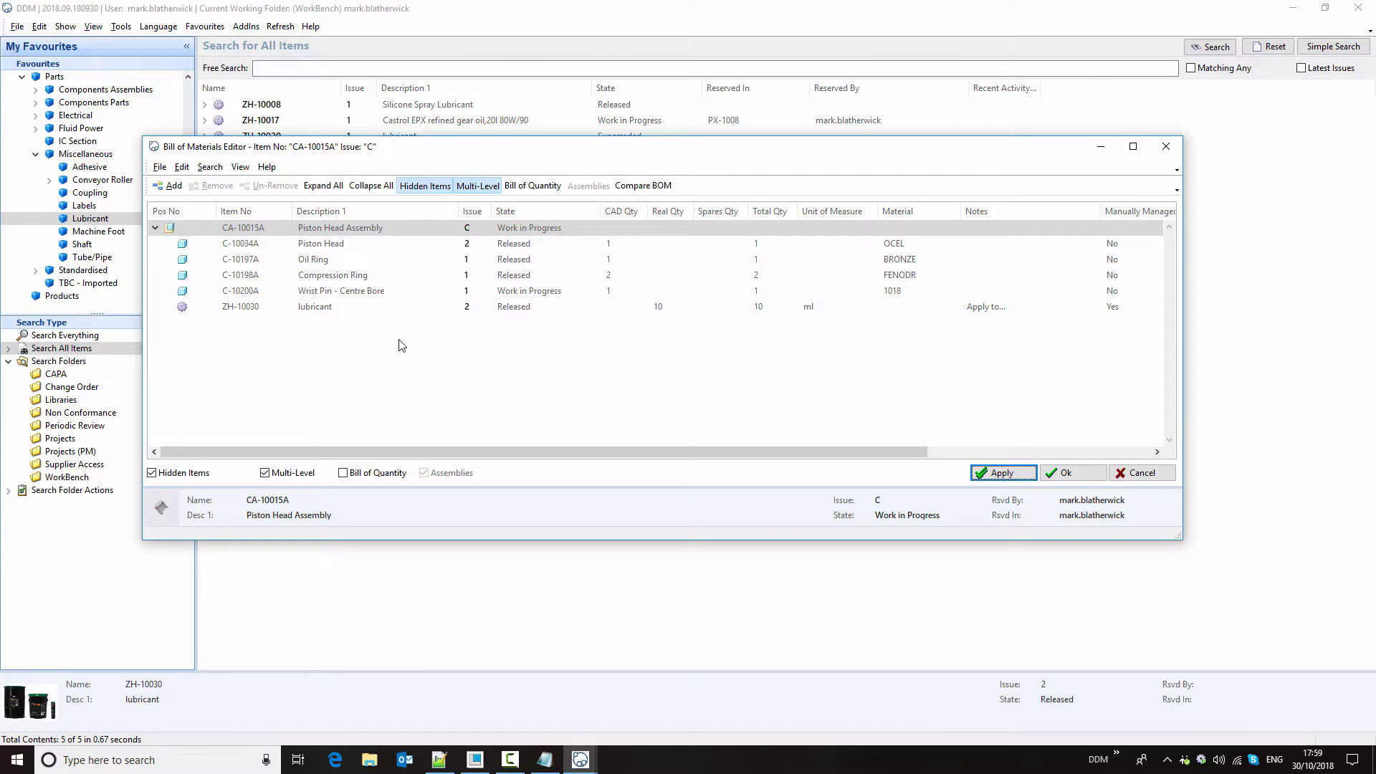
{"action": "left_click", "coordinate": [159, 167]}
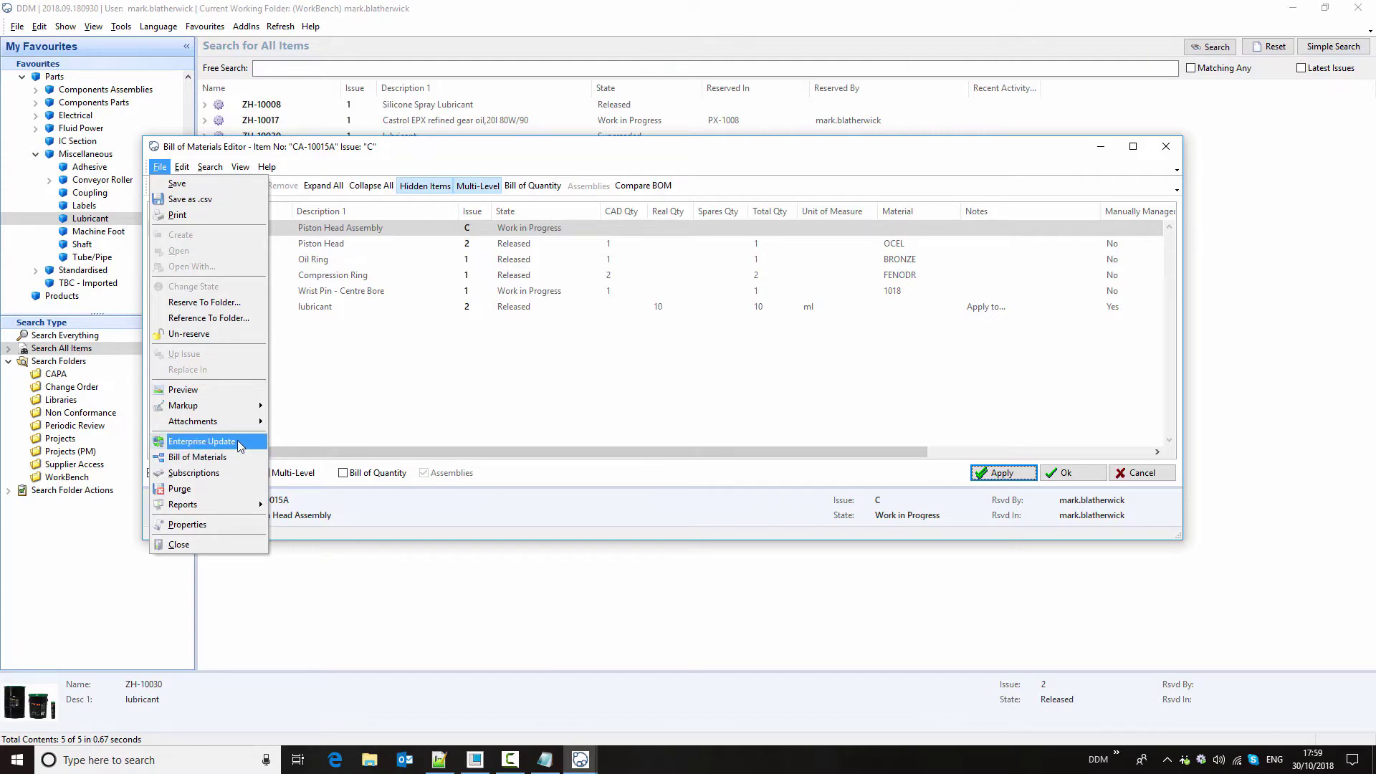
{"action": "mouse_move", "coordinate": [237, 423]}
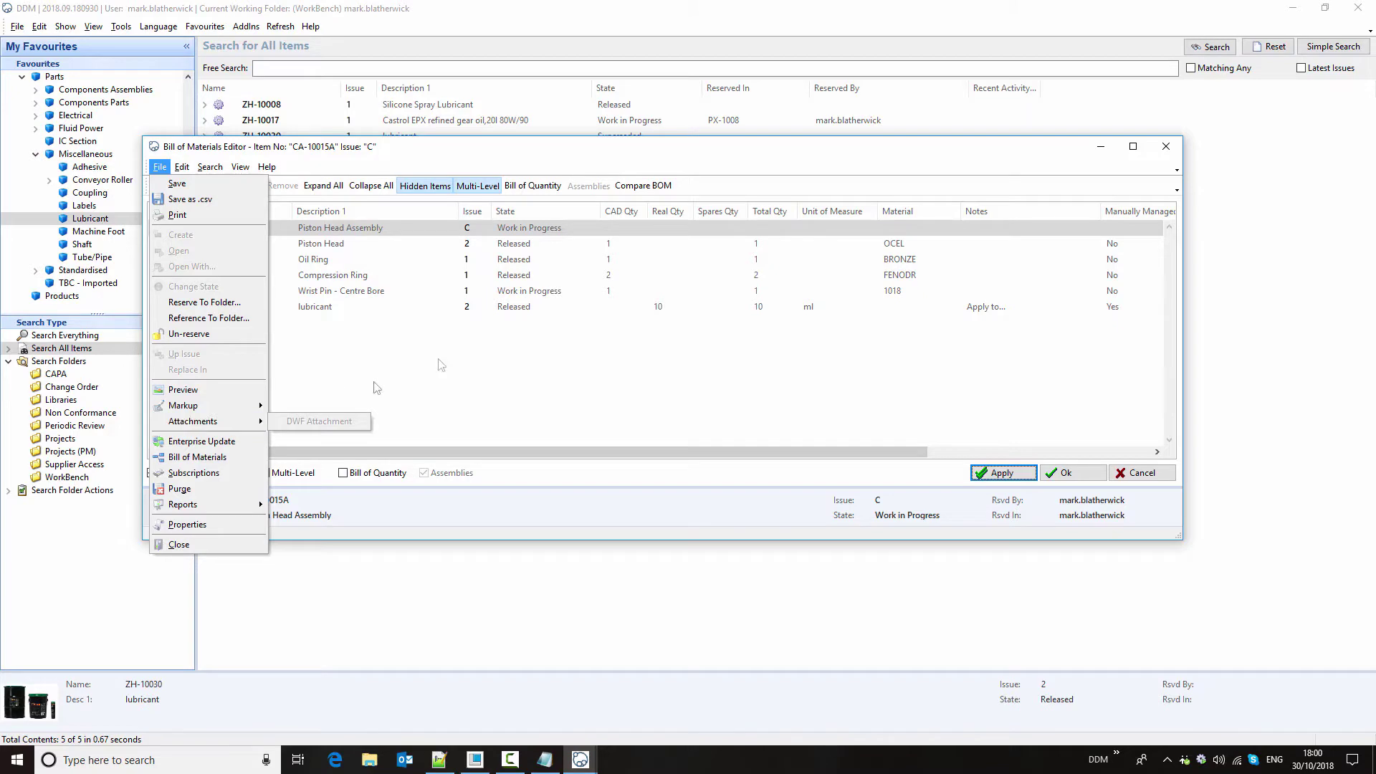
{"action": "left_click", "coordinate": [487, 369]}
Accept the bill of materials and expand CA-10015A issue C in the recent items to check for lubricant ZH-10030.
{"action": "left_click", "coordinate": [1091, 473]}
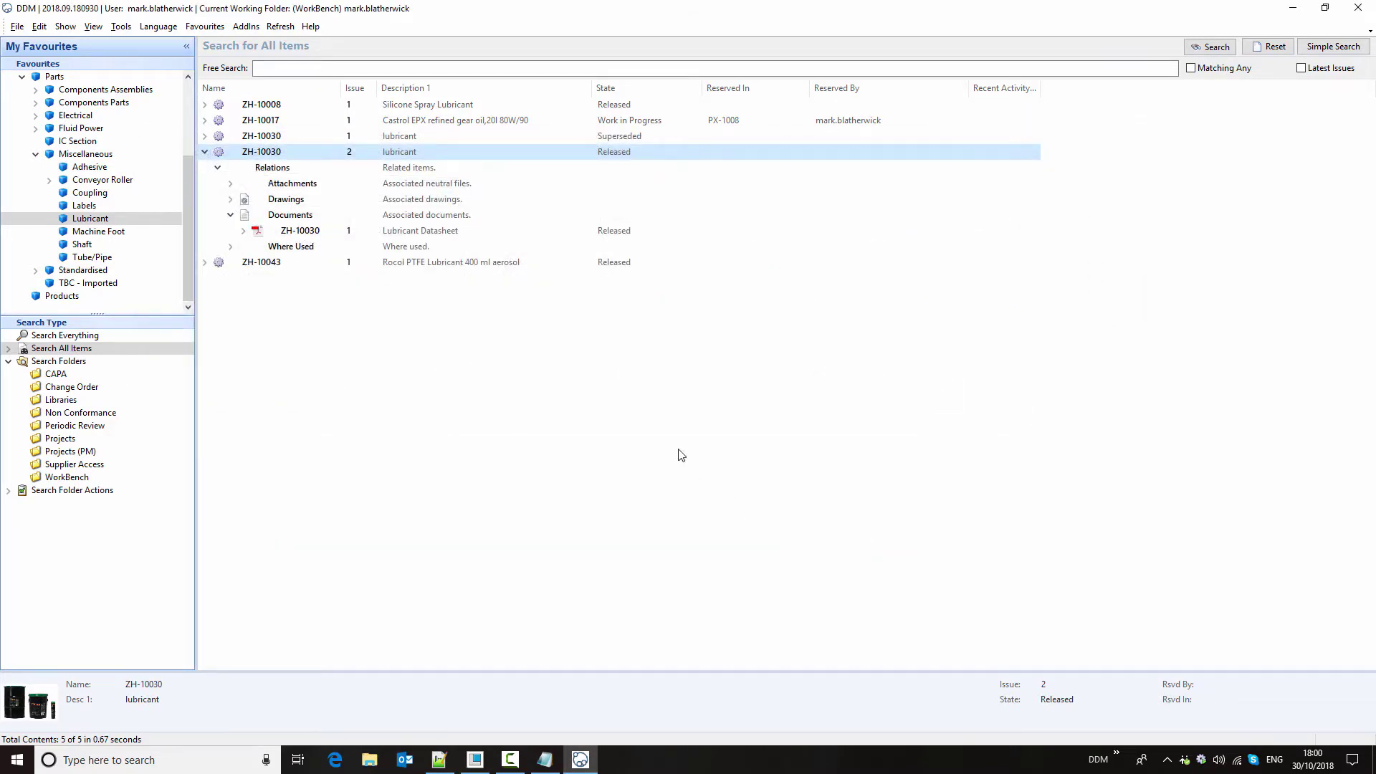
{"action": "left_click_drag", "start_coordinate": [188, 173], "coordinate": [188, 77]}
{"action": "left_click", "coordinate": [83, 129]}
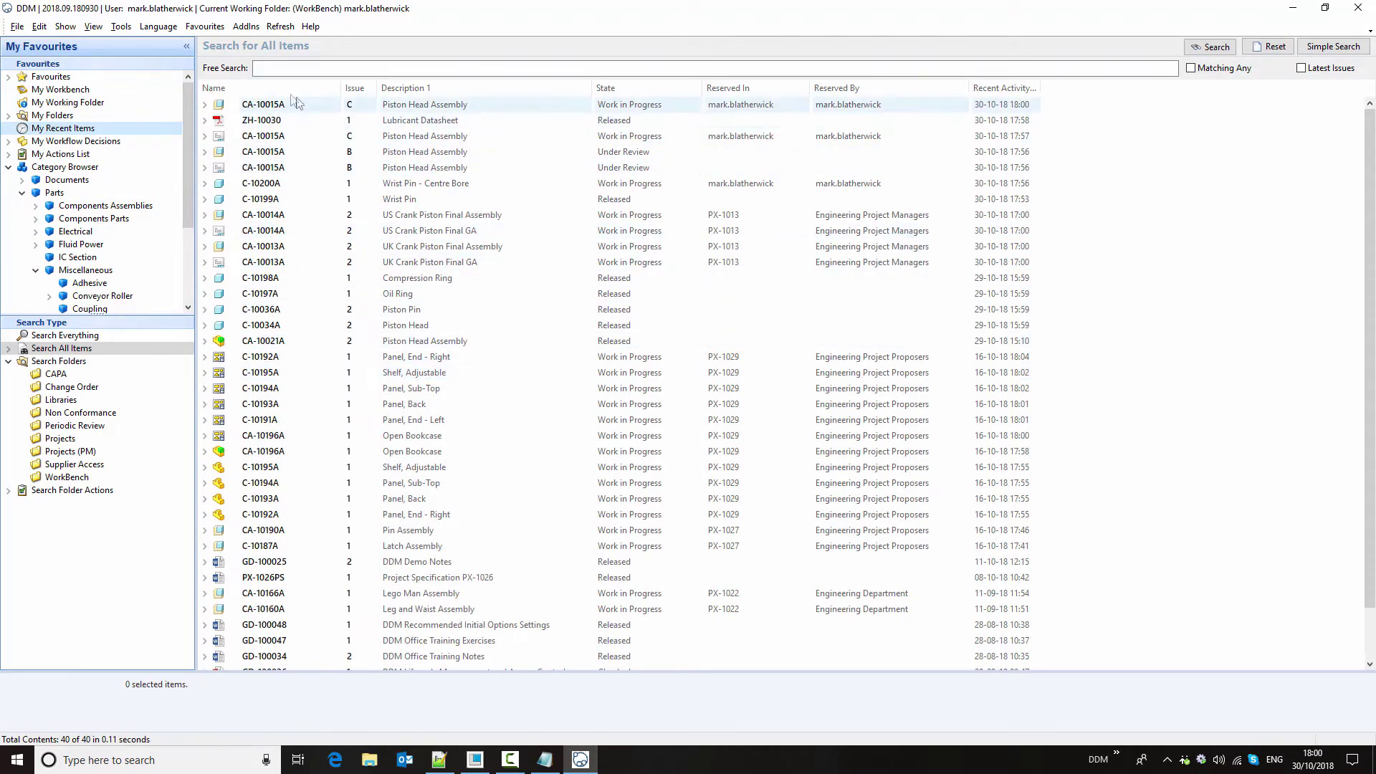
{"action": "left_click", "coordinate": [204, 105]}
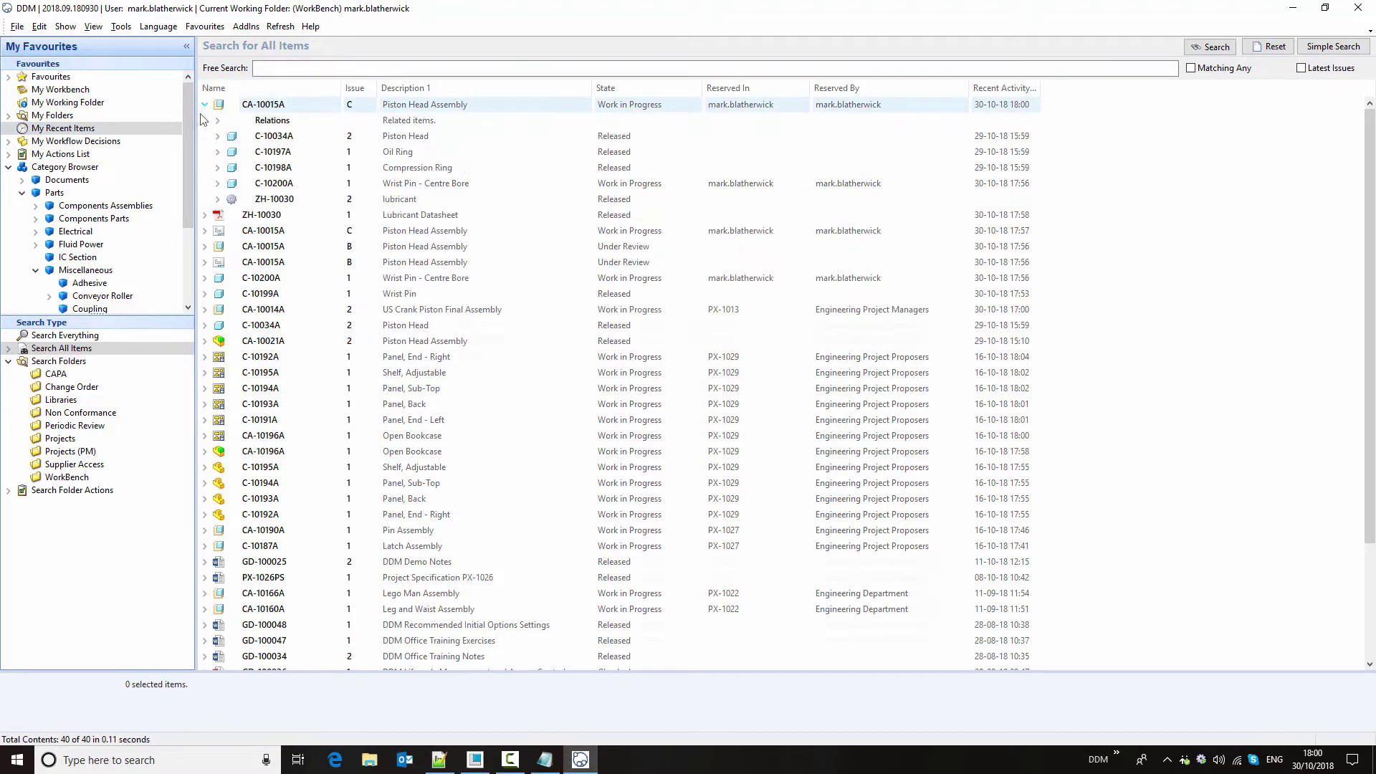
{"action": "left_click", "coordinate": [275, 199]}
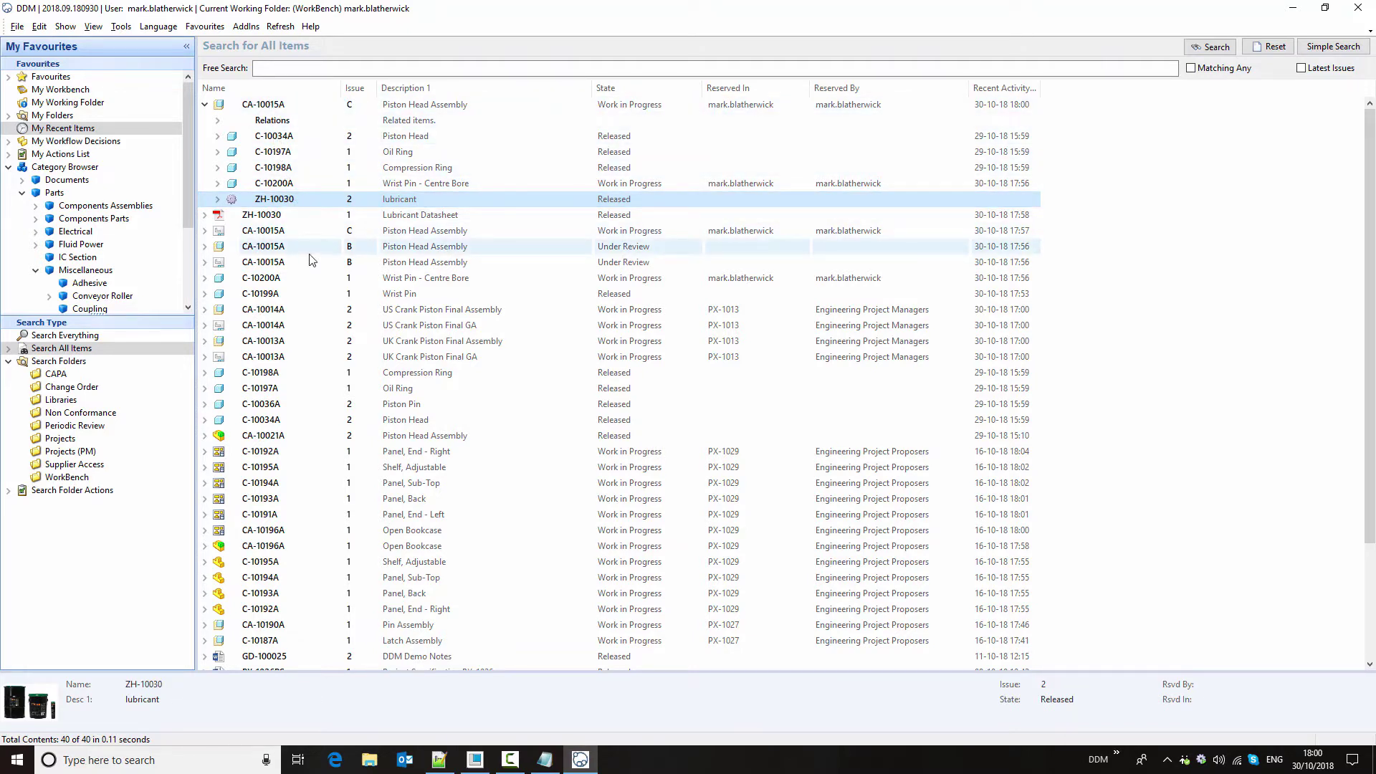
Change the state of assembly CA-10015A issue C, its drawing and wrist pin C-10200A to Released.
{"action": "left_click", "coordinate": [271, 106]}
{"action": "right_click", "coordinate": [271, 106]}
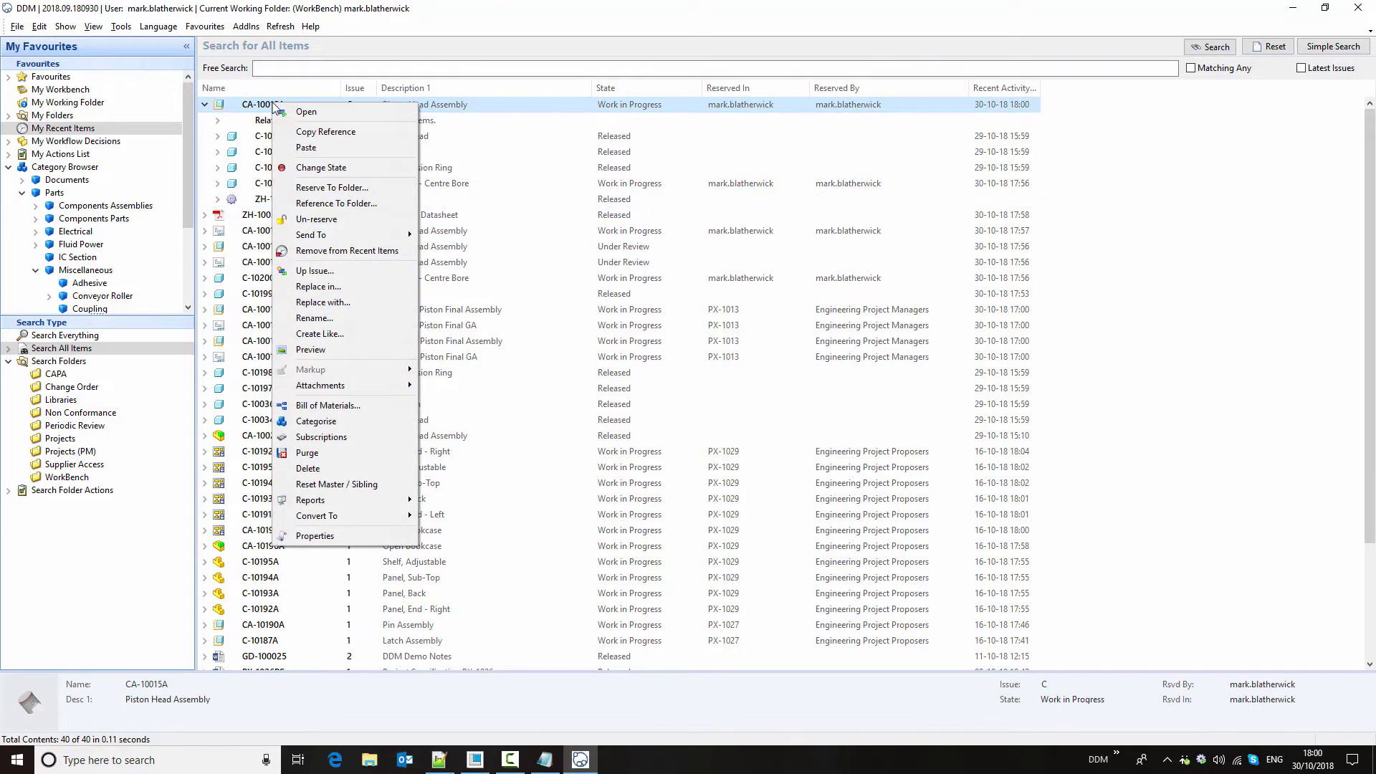
{"action": "left_click", "coordinate": [356, 165]}
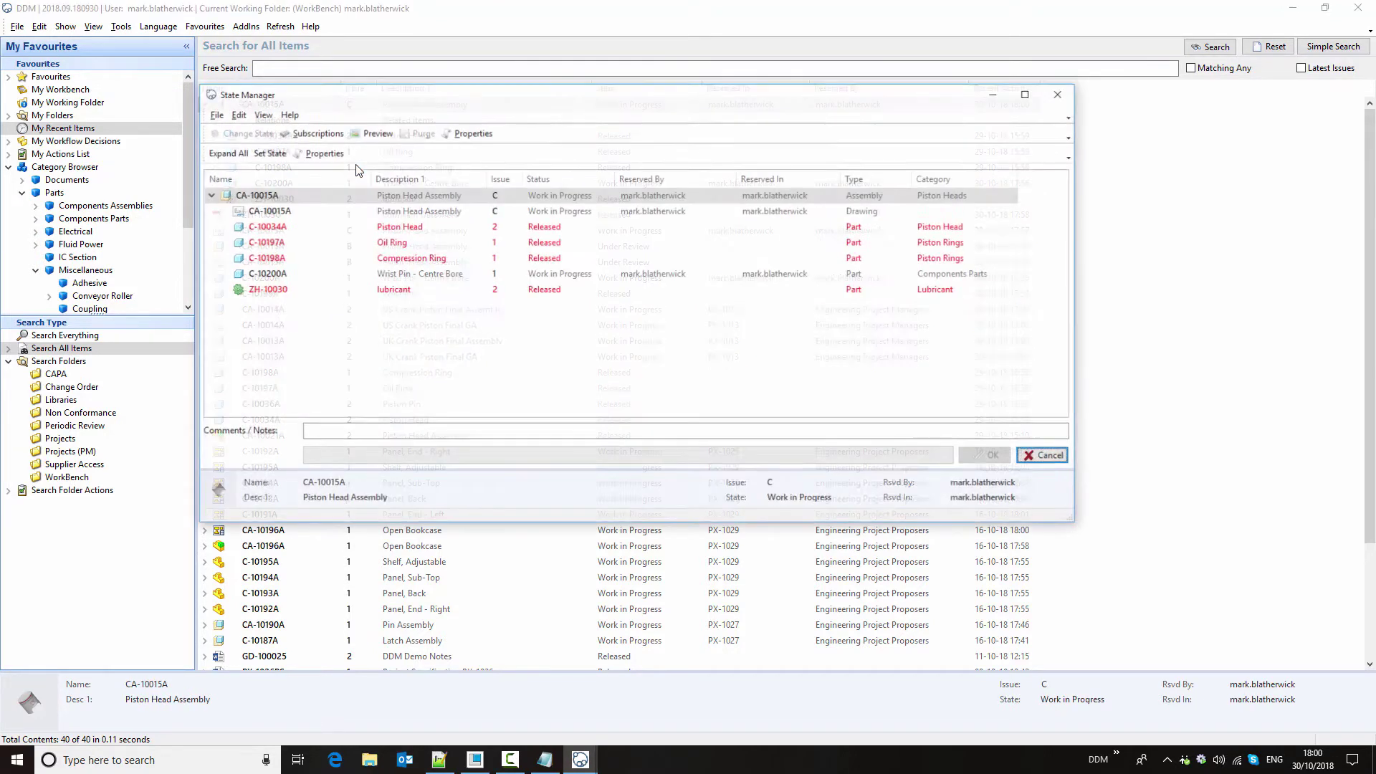
{"action": "left_click", "coordinate": [226, 152]}
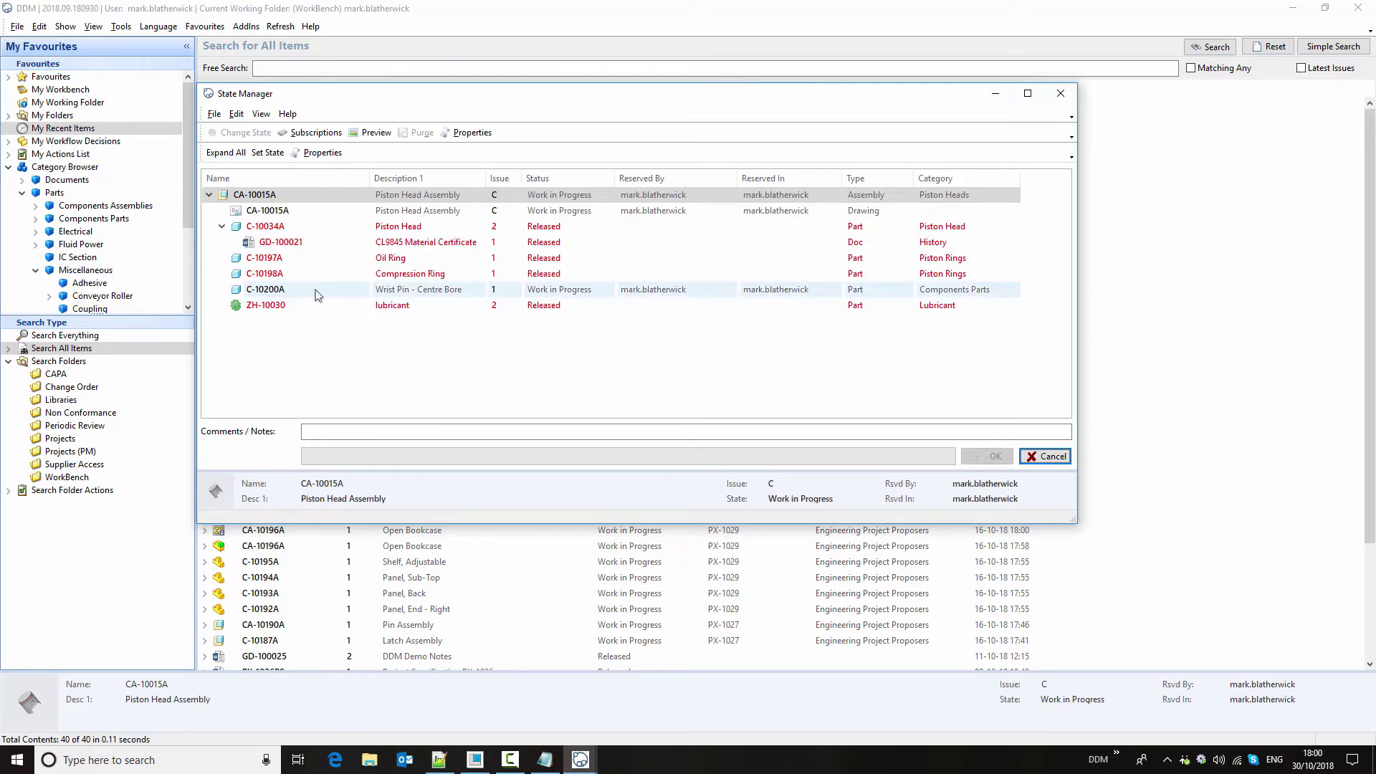
{"action": "left_click", "coordinate": [293, 296], "text": "ctrl"}
{"action": "left_click", "coordinate": [300, 212], "text": "ctrl"}
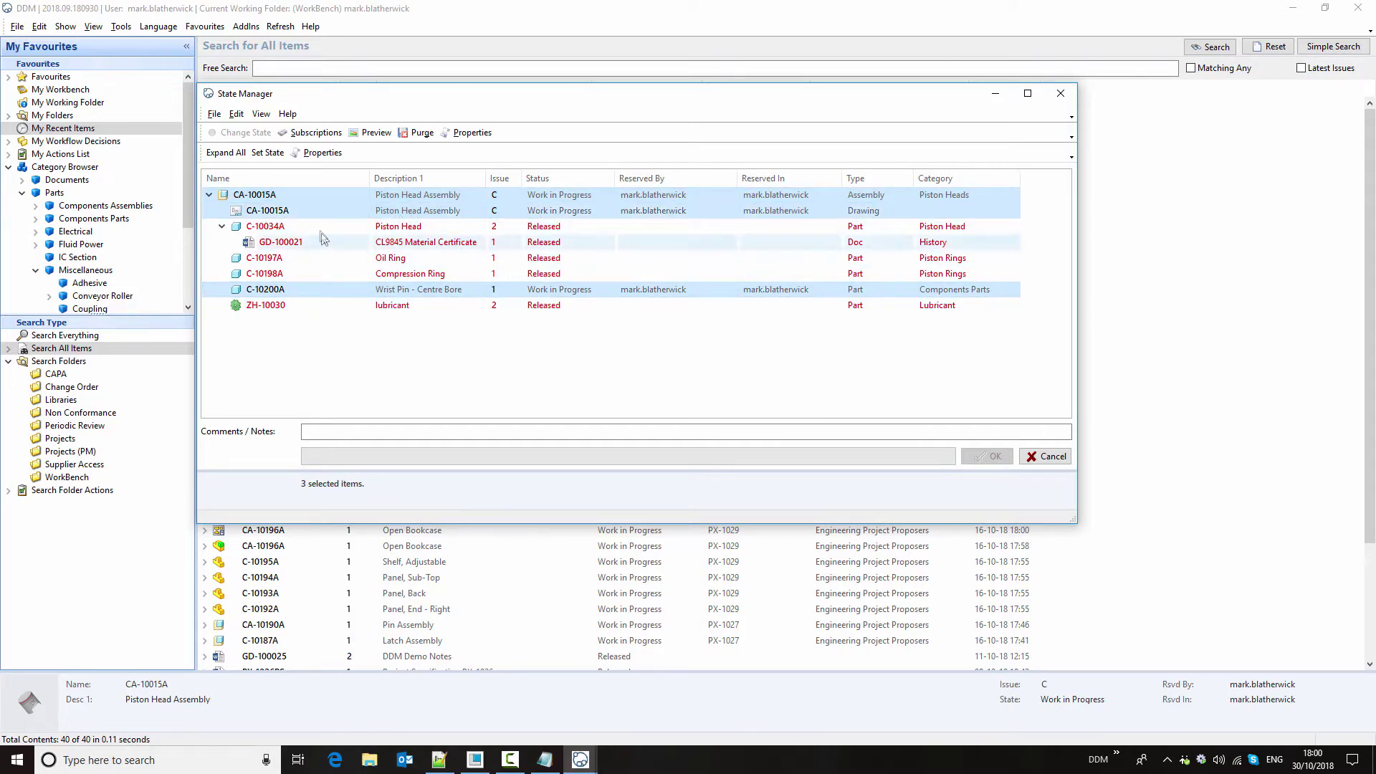
{"action": "left_click", "coordinate": [265, 157]}
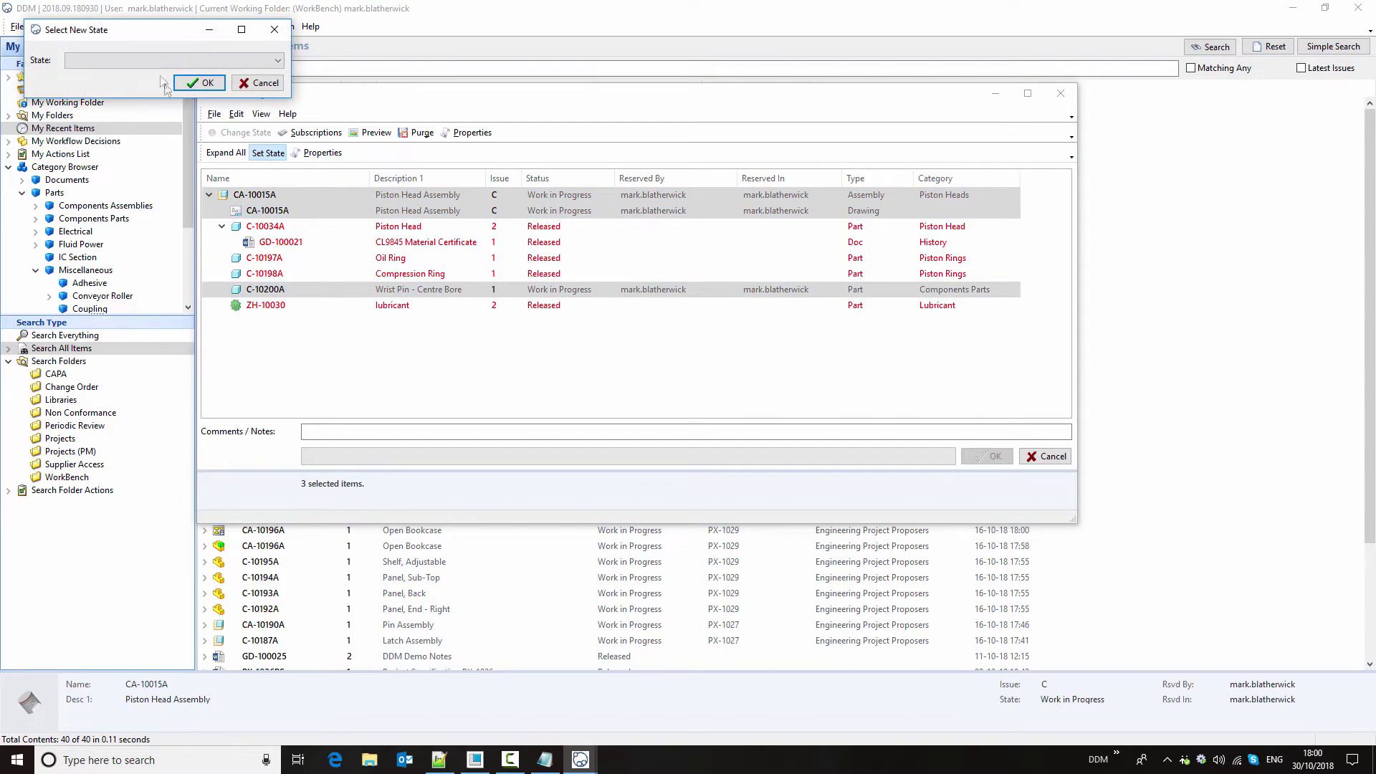
{"action": "left_click", "coordinate": [150, 61]}
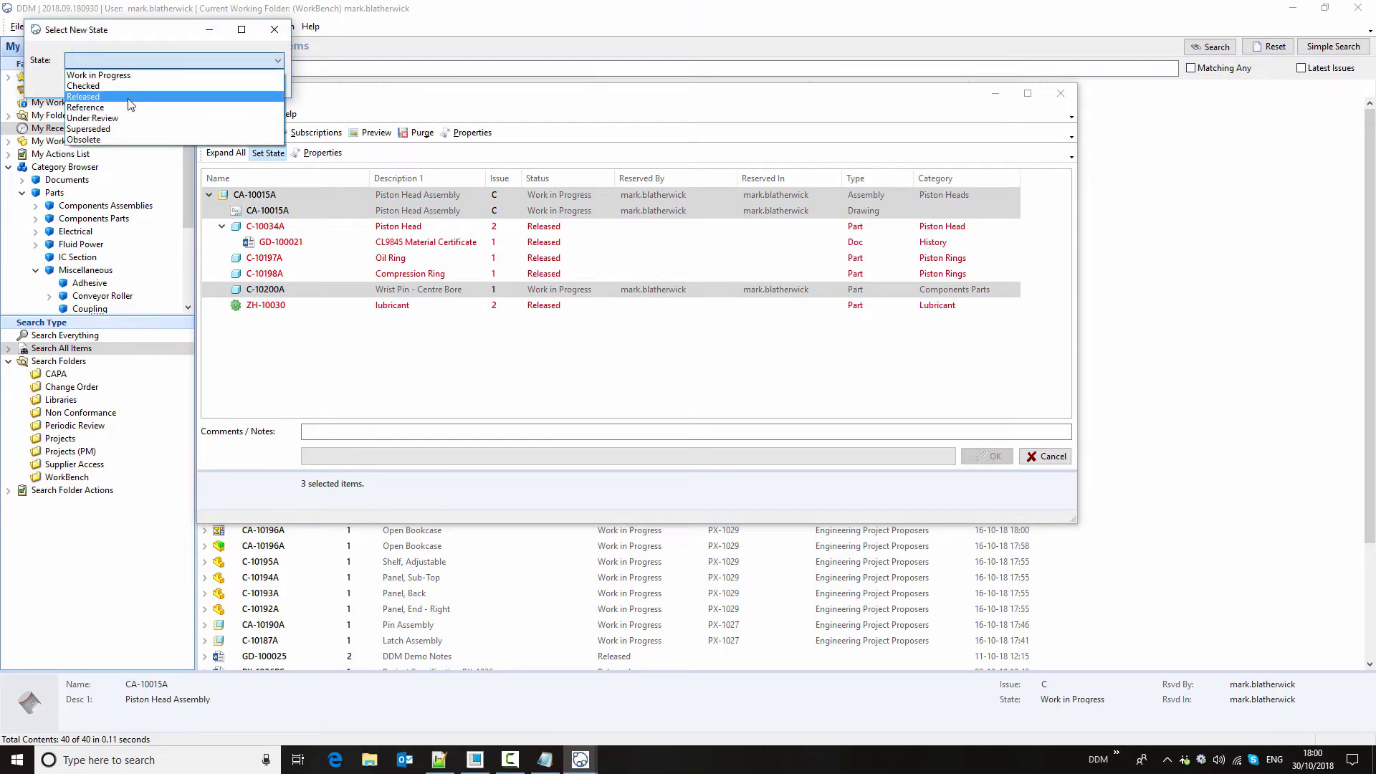
{"action": "left_click", "coordinate": [84, 97]}
{"action": "left_click", "coordinate": [206, 84]}
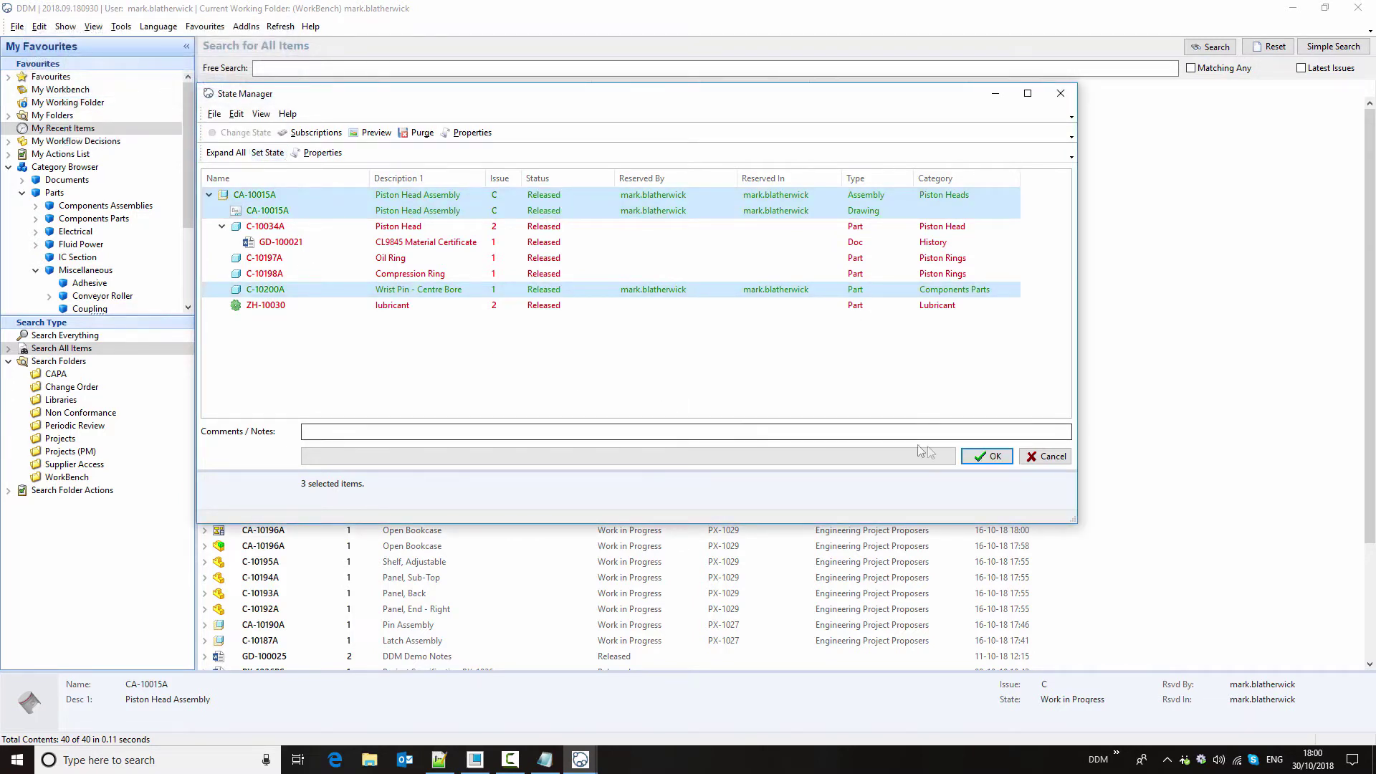
{"action": "left_click", "coordinate": [979, 458]}
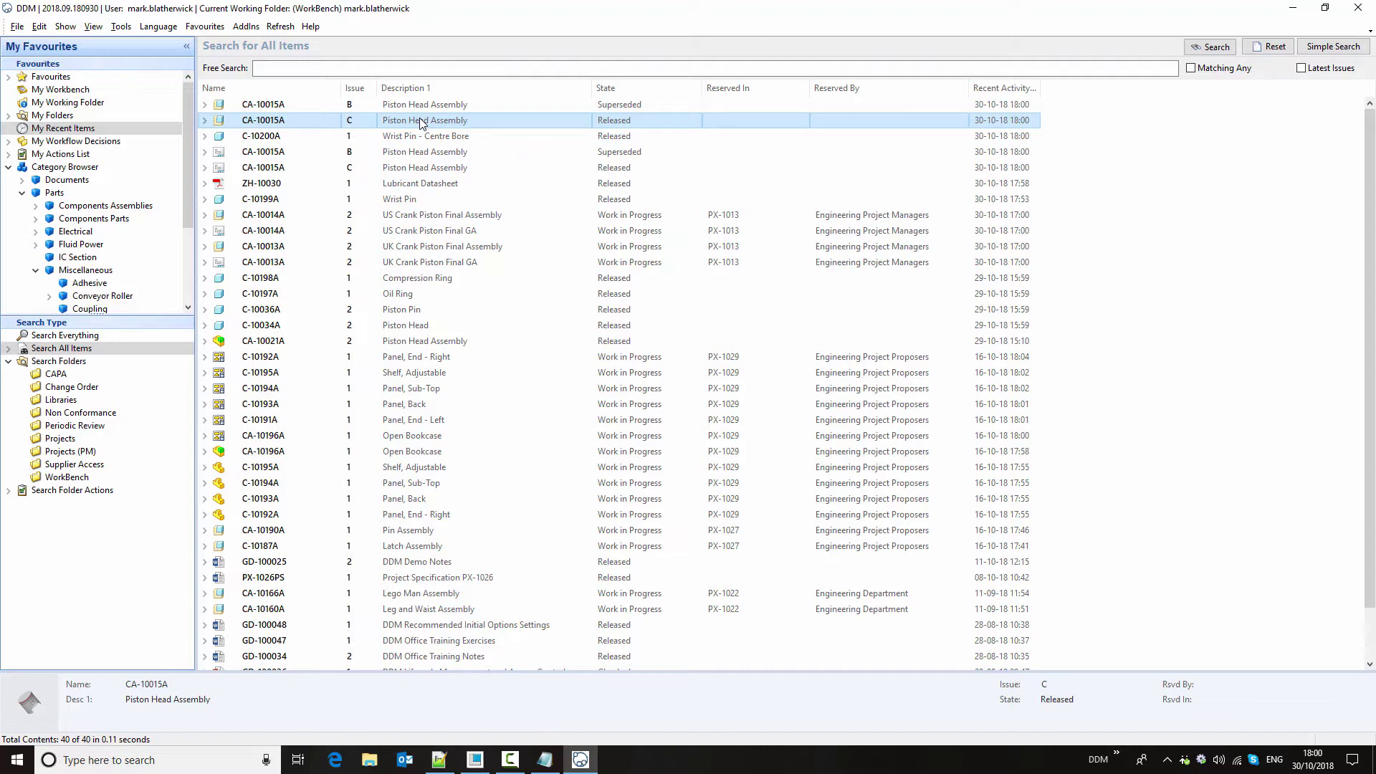
View the change notes in the properties of assembly CA-10015A issue C, and close the properties.
{"action": "left_click", "coordinate": [439, 106]}
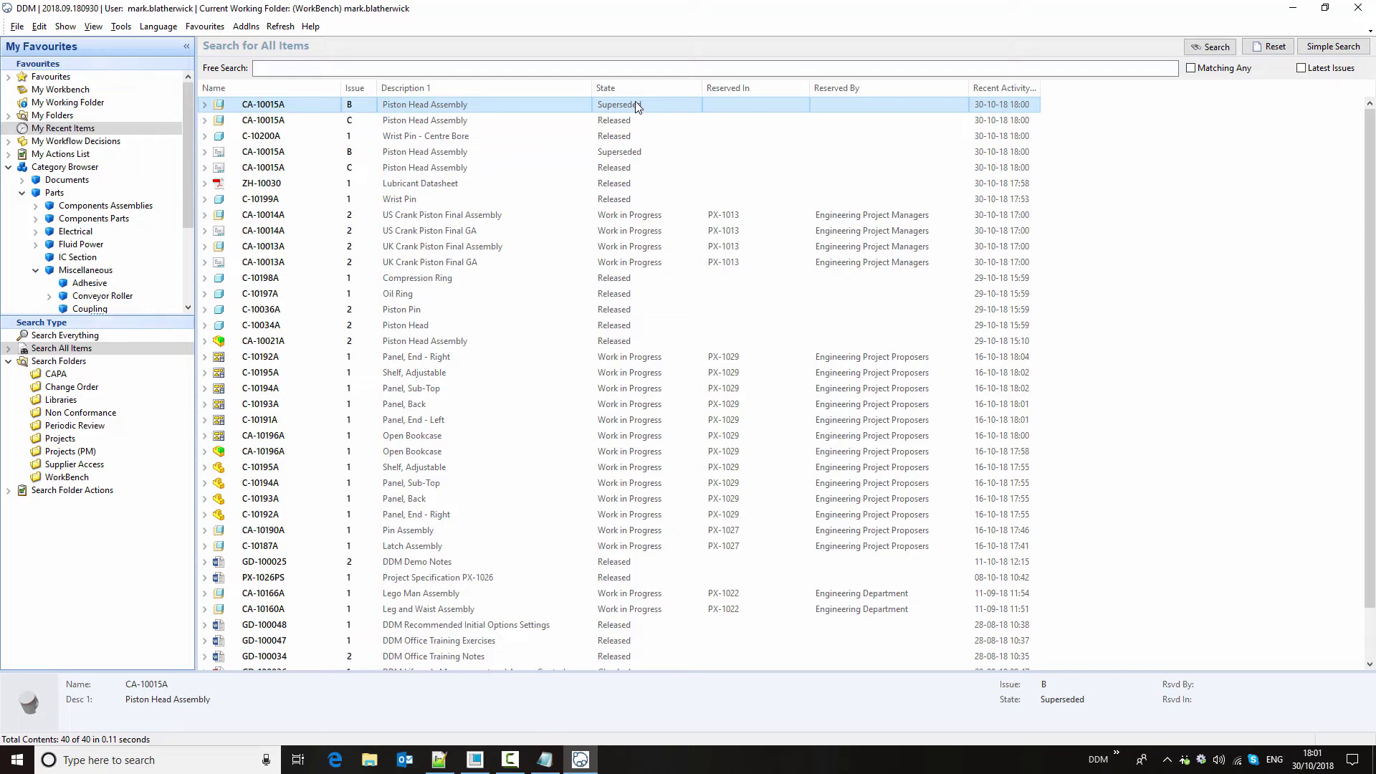
{"action": "left_click", "coordinate": [447, 122]}
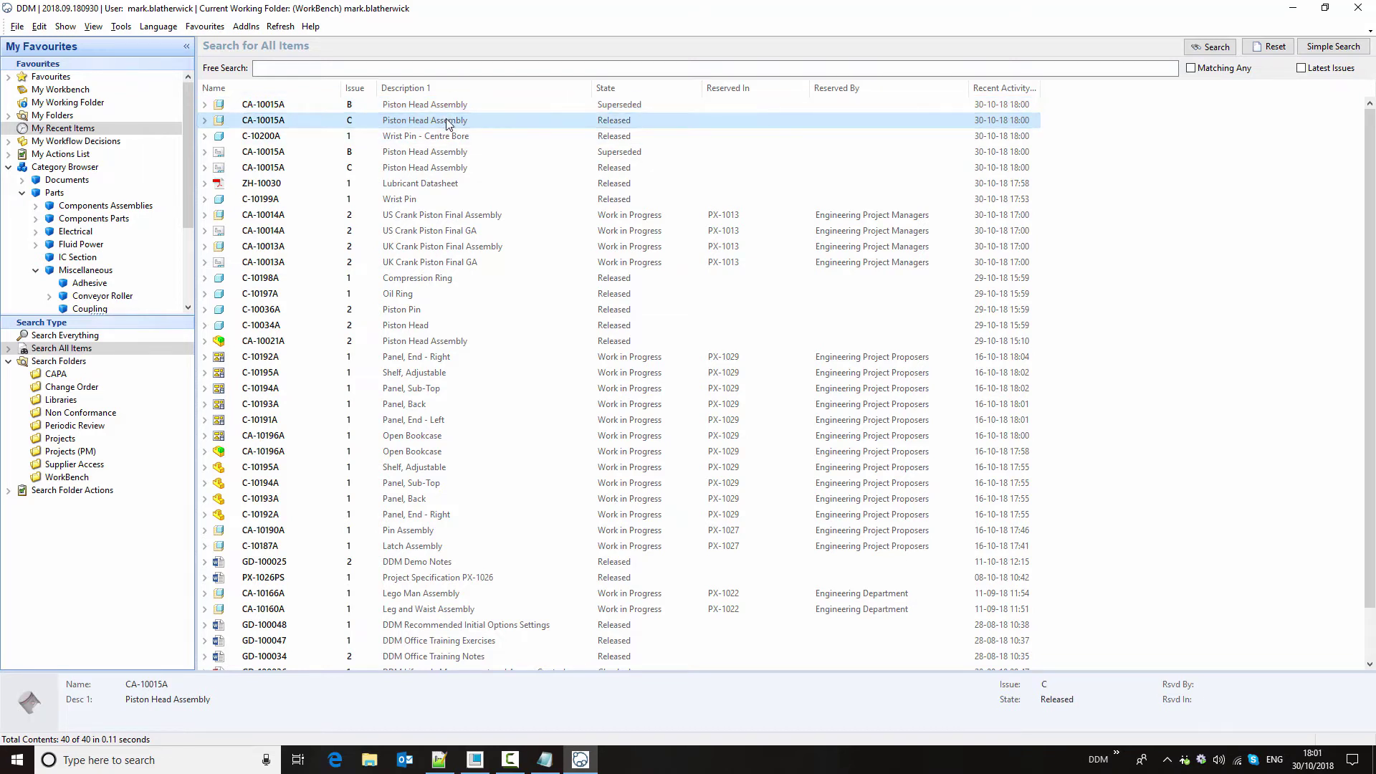
{"action": "right_click", "coordinate": [448, 123]}
{"action": "left_click", "coordinate": [547, 553]}
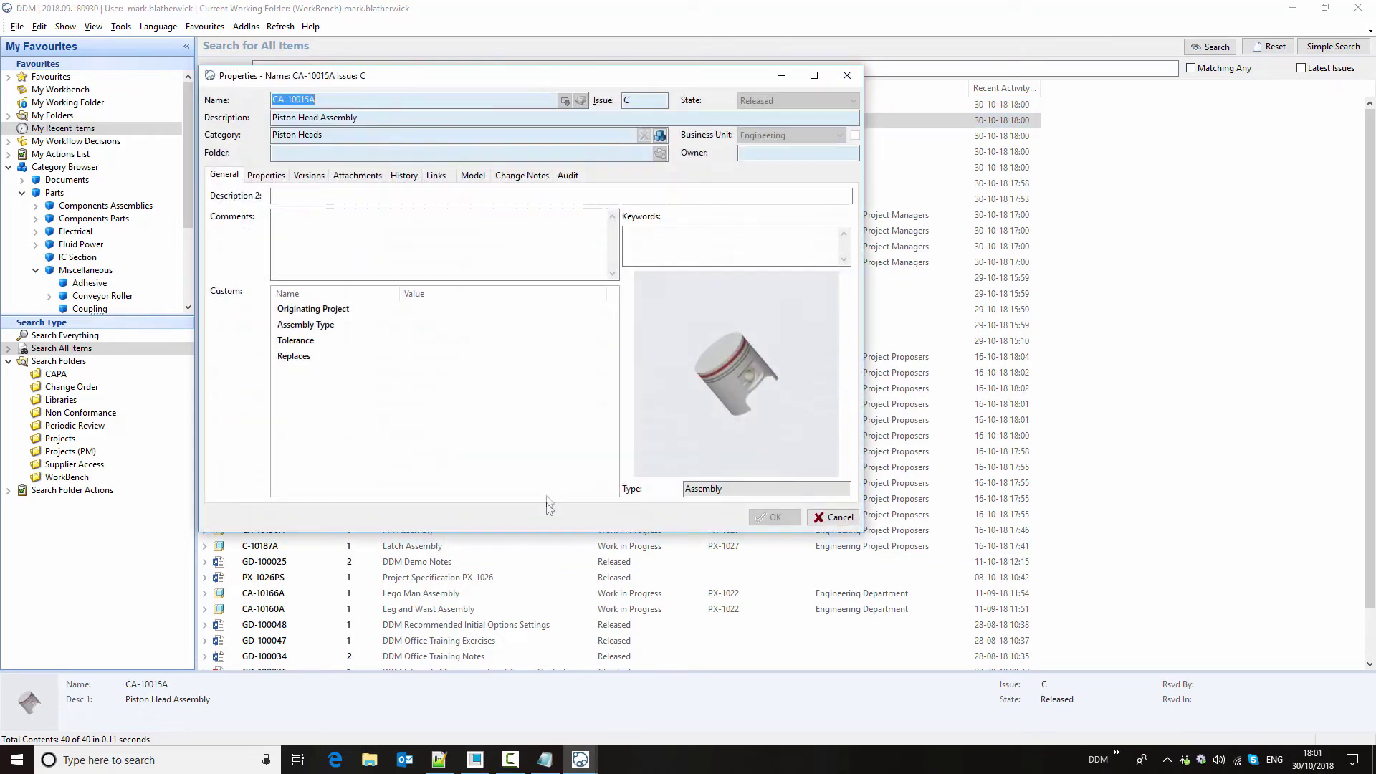
{"action": "left_click", "coordinate": [522, 175]}
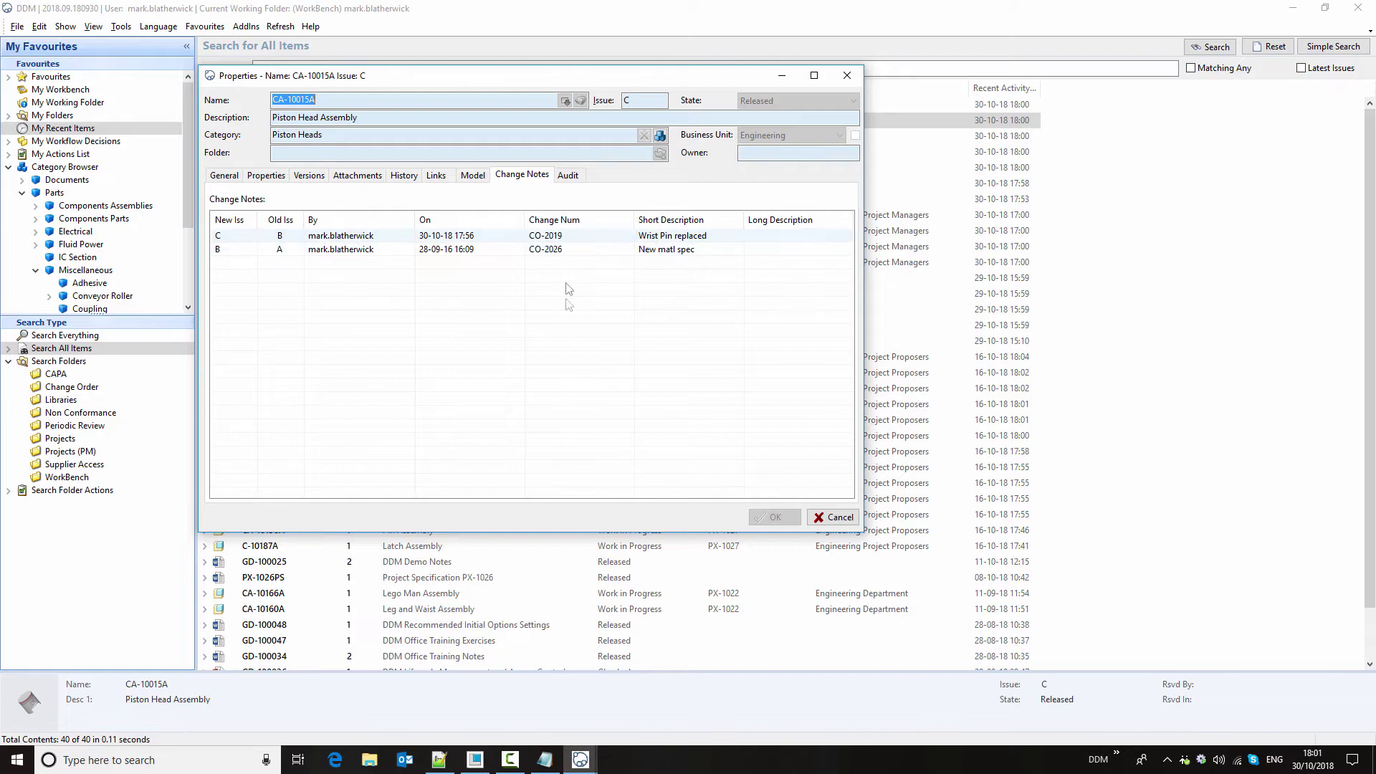
{"action": "left_click", "coordinate": [836, 517]}
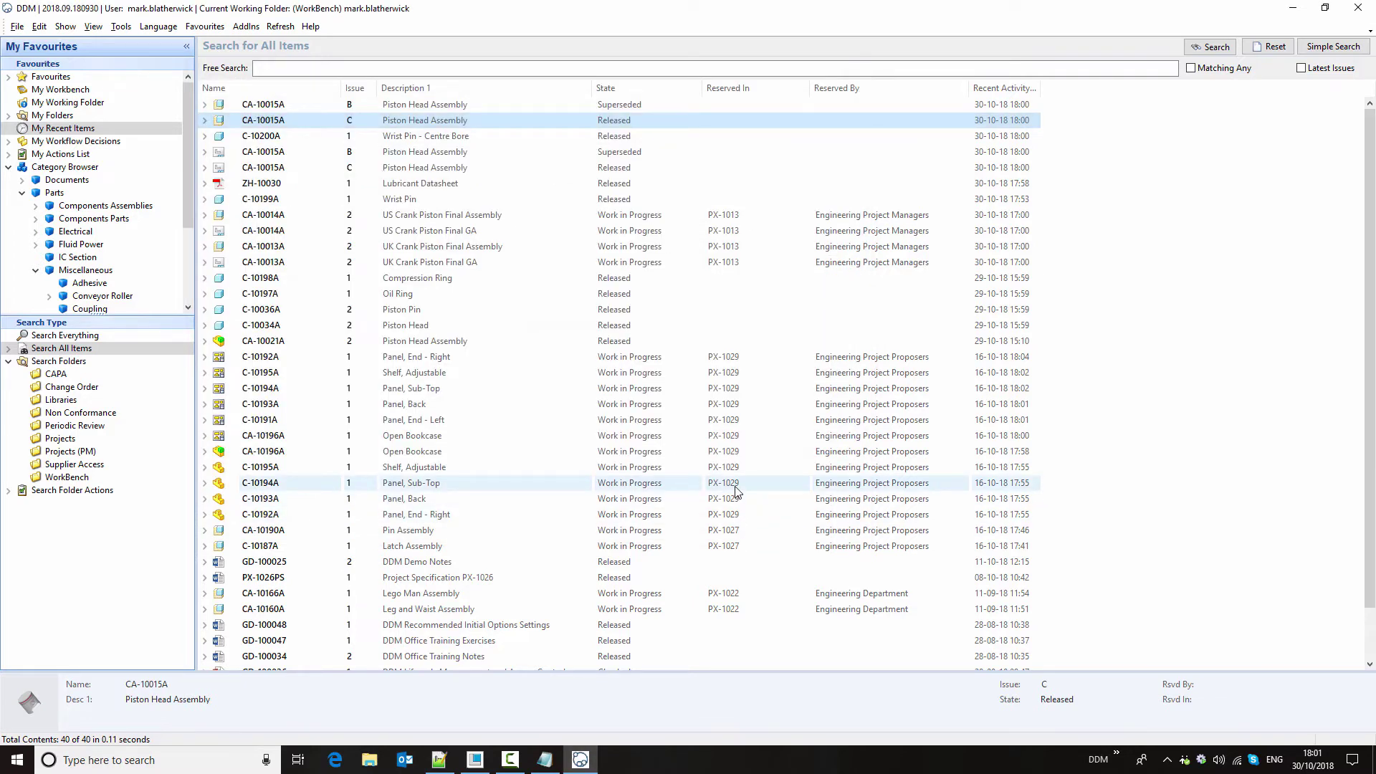
Compare the bill of materials of assembly CA-10015A issue C with that of issue B.
{"action": "right_click", "coordinate": [279, 123]}
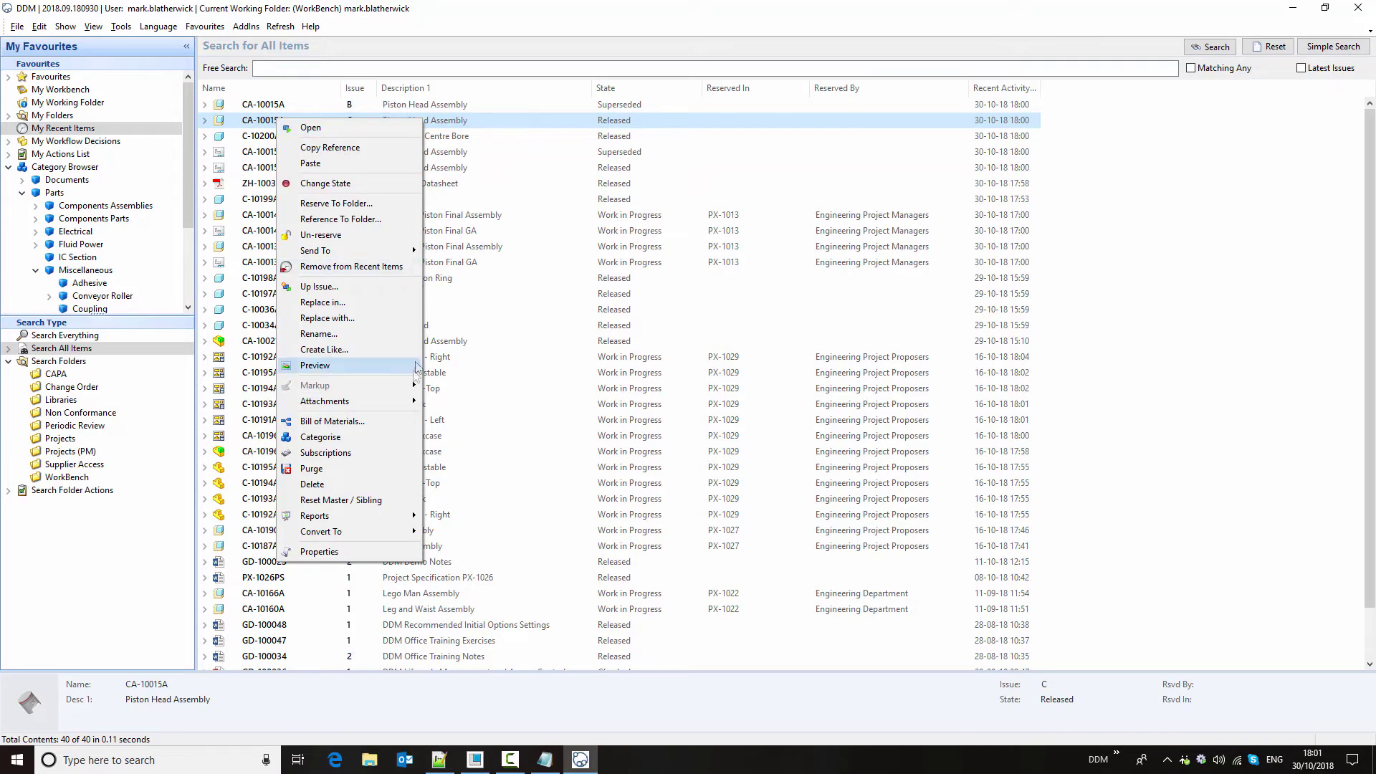
{"action": "left_click", "coordinate": [368, 425]}
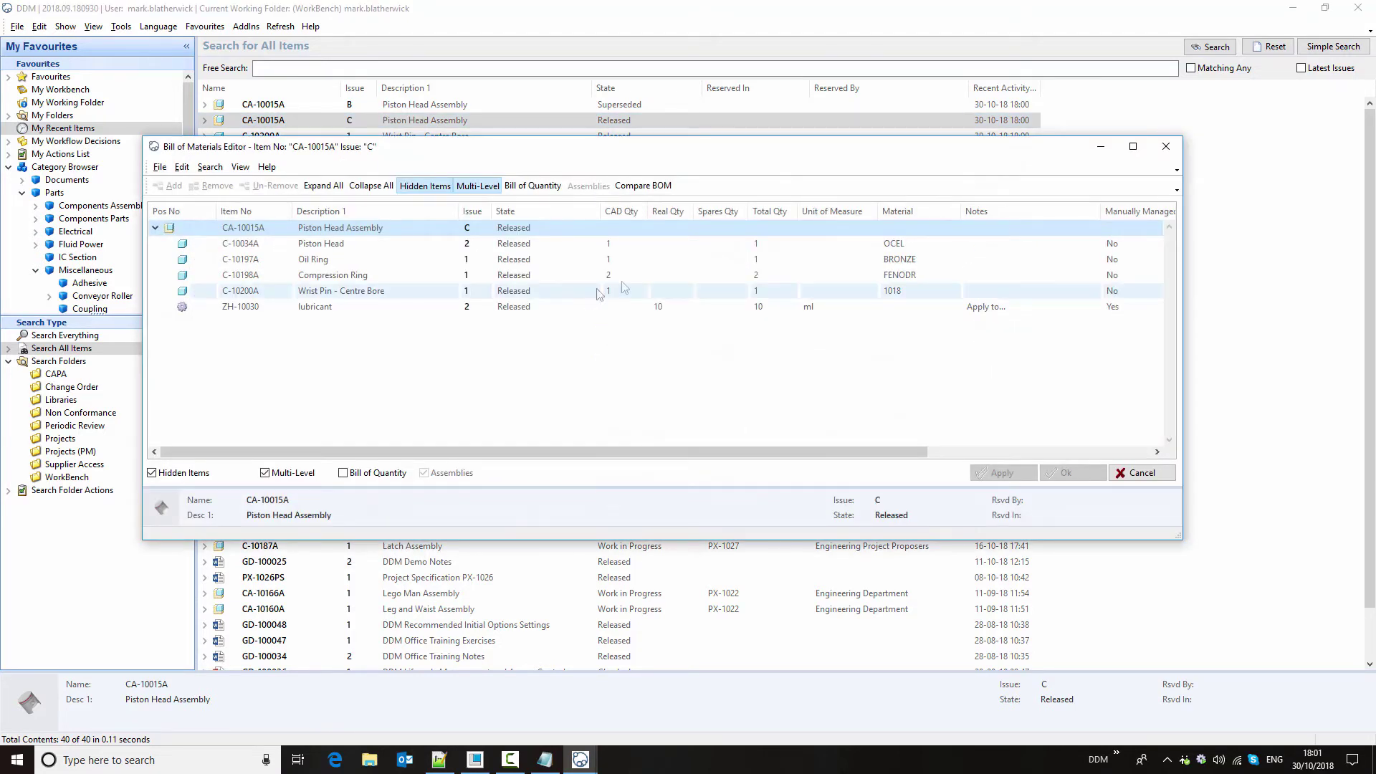
{"action": "left_click", "coordinate": [648, 188]}
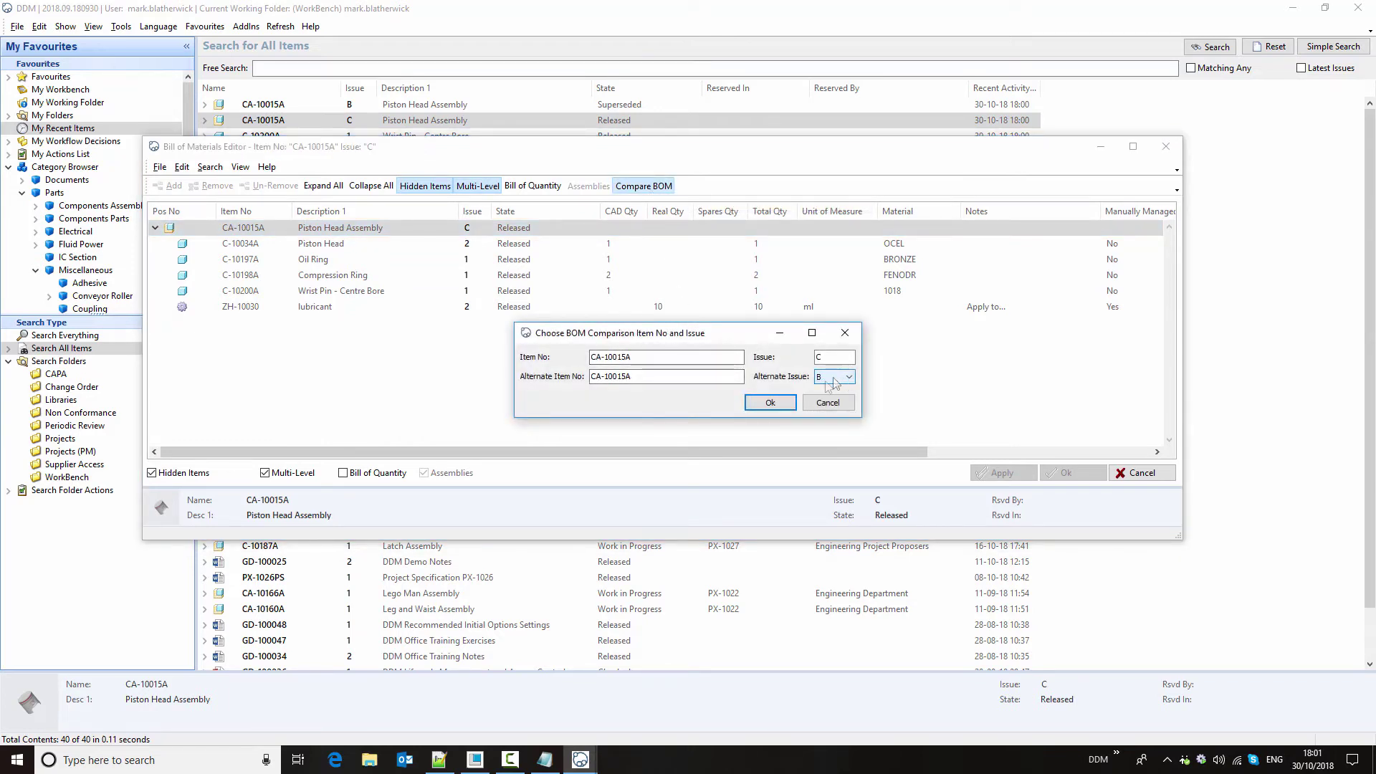
{"action": "left_click", "coordinate": [772, 404]}
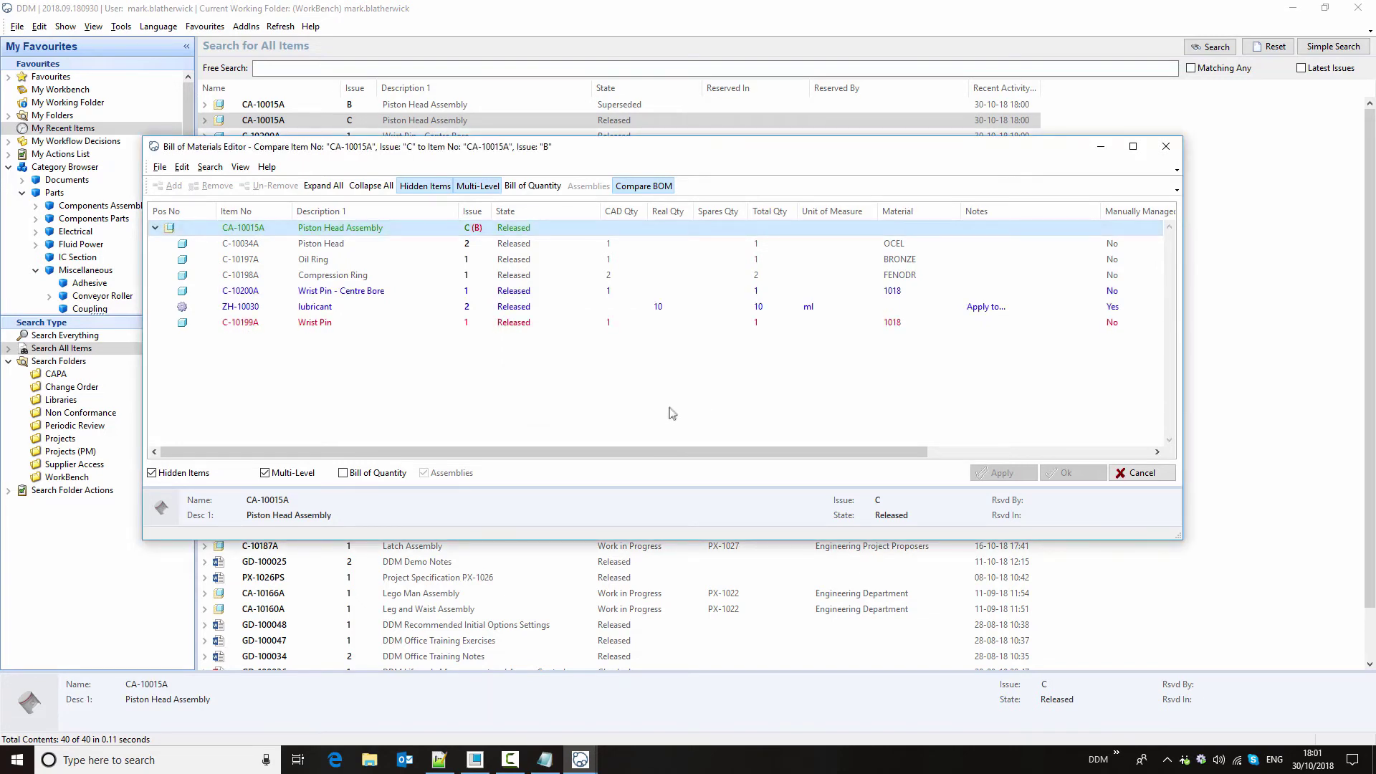